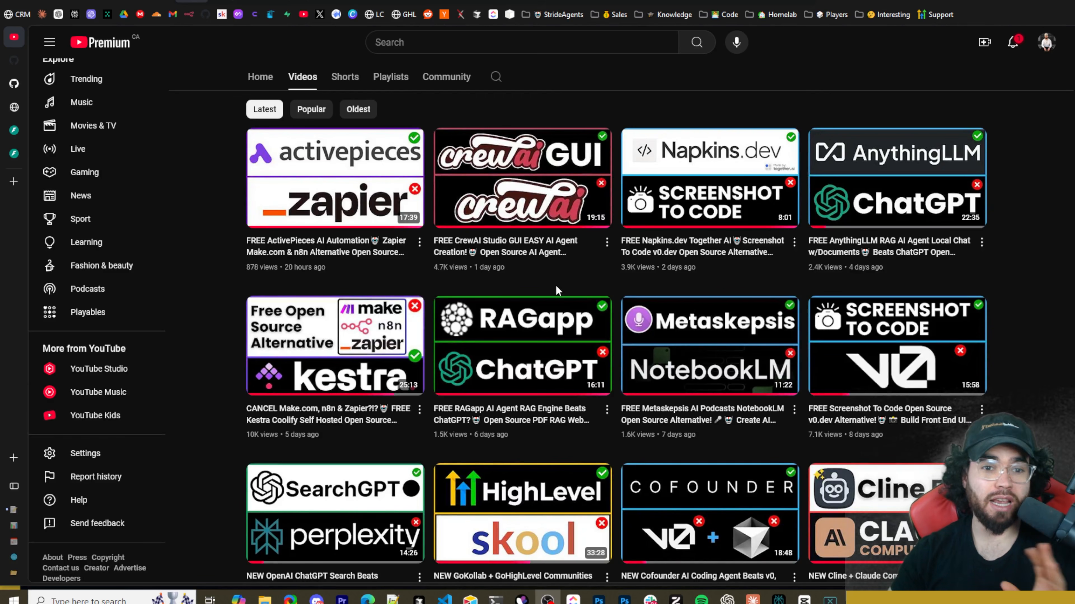
Open the StreetLamb/tribe repository page and read the README's use cases, highlights, getting-started and workflow sections.
{"action": "mouse_move", "coordinate": [17, 127]}
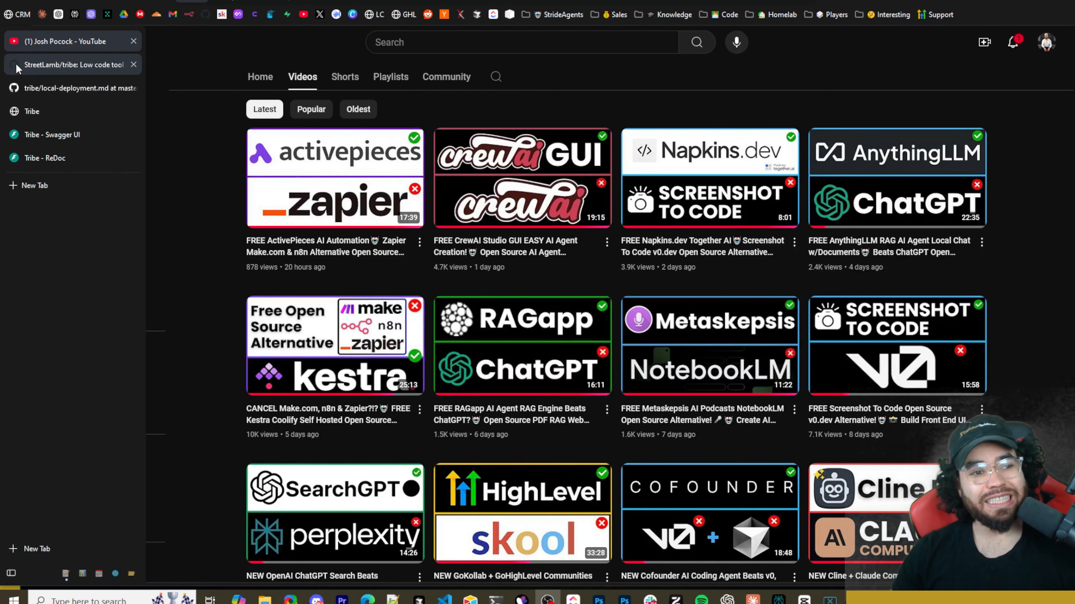
{"action": "left_click", "coordinate": [64, 62]}
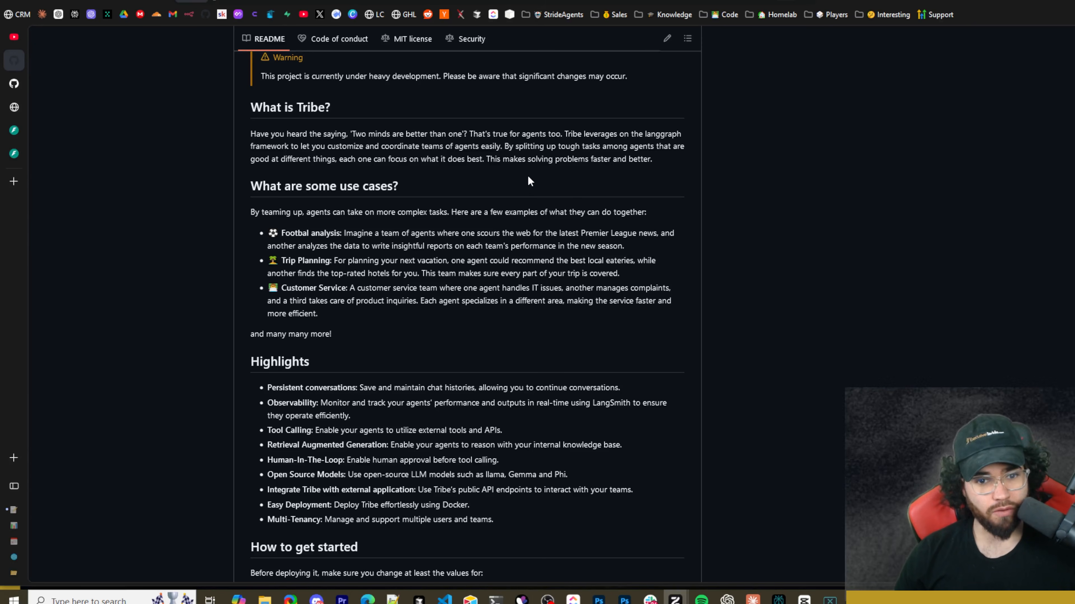
{"action": "scroll", "coordinate": [240, 188], "scroll_direction": "down", "scroll_amount": 1}
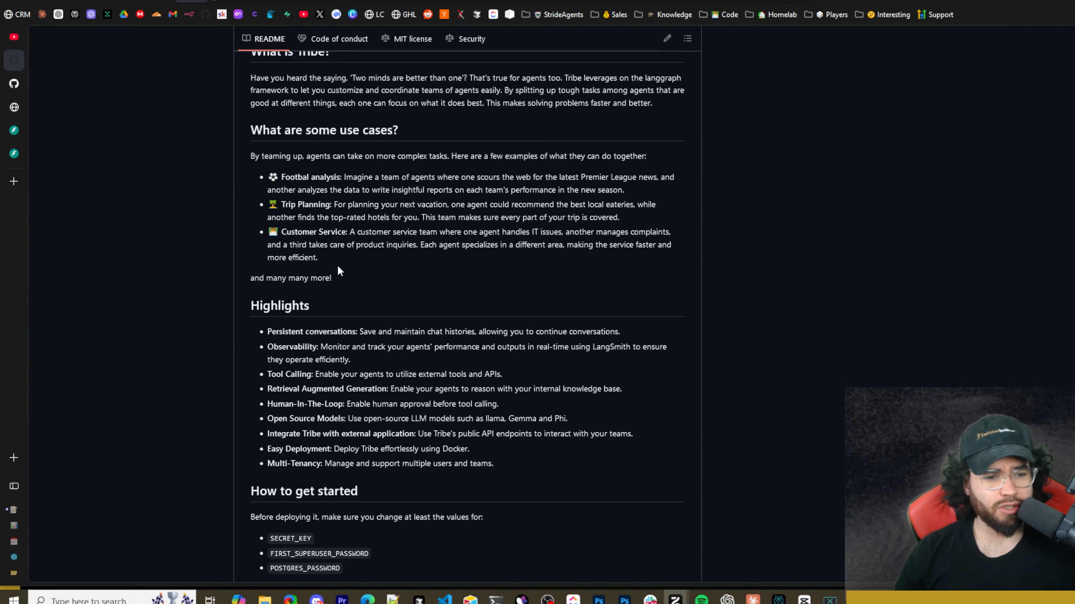
{"action": "scroll", "coordinate": [296, 267], "scroll_direction": "down", "scroll_amount": 2}
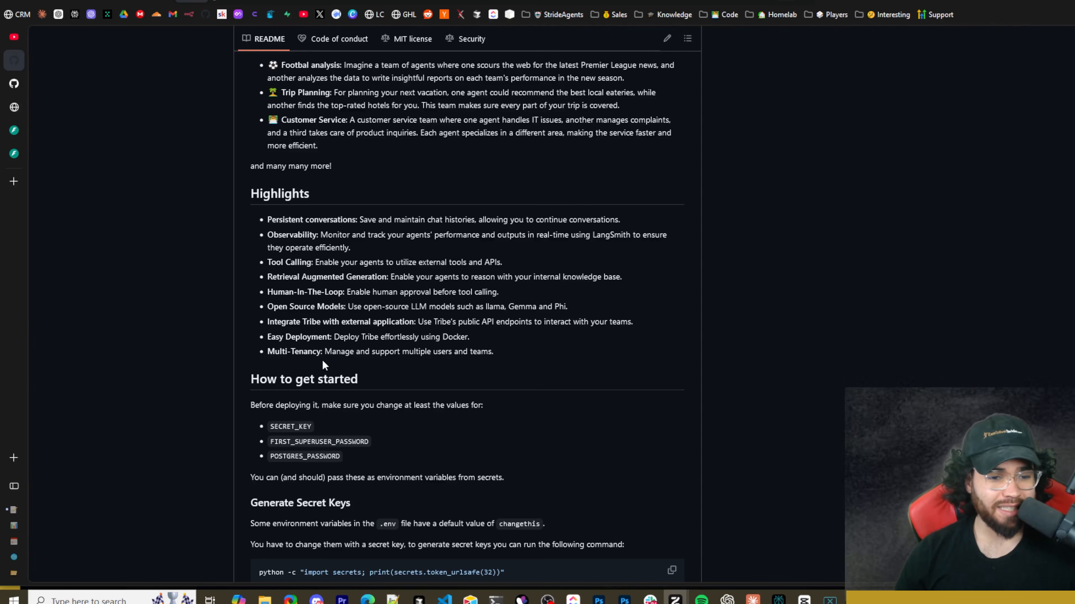
{"action": "scroll", "coordinate": [338, 343], "scroll_direction": "down", "scroll_amount": 5}
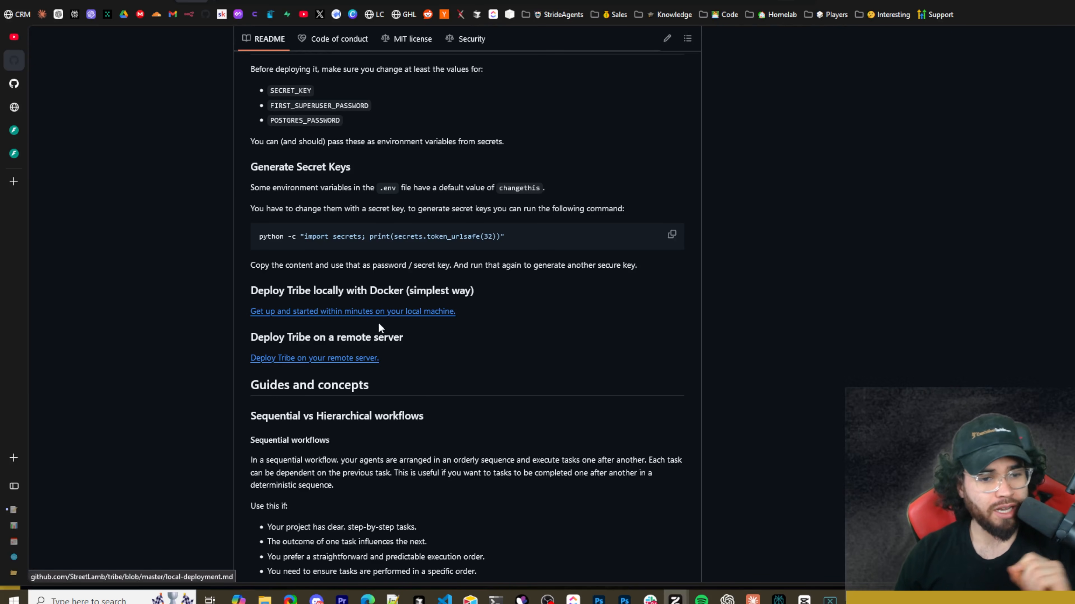
{"action": "scroll", "coordinate": [374, 328], "scroll_direction": "down", "scroll_amount": 6}
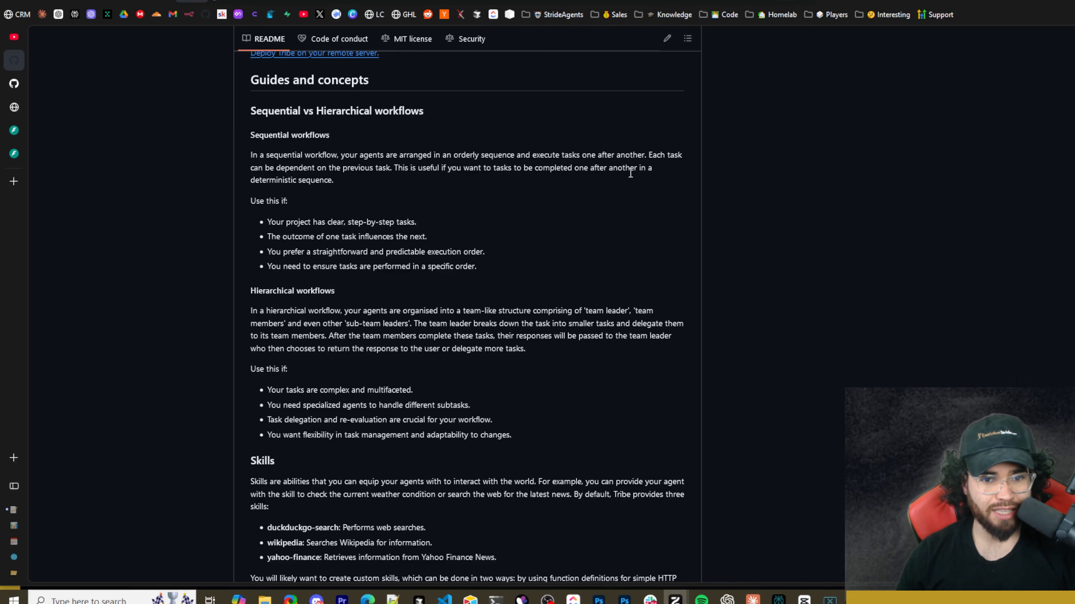
{"action": "scroll", "coordinate": [258, 251], "scroll_direction": "down", "scroll_amount": 3}
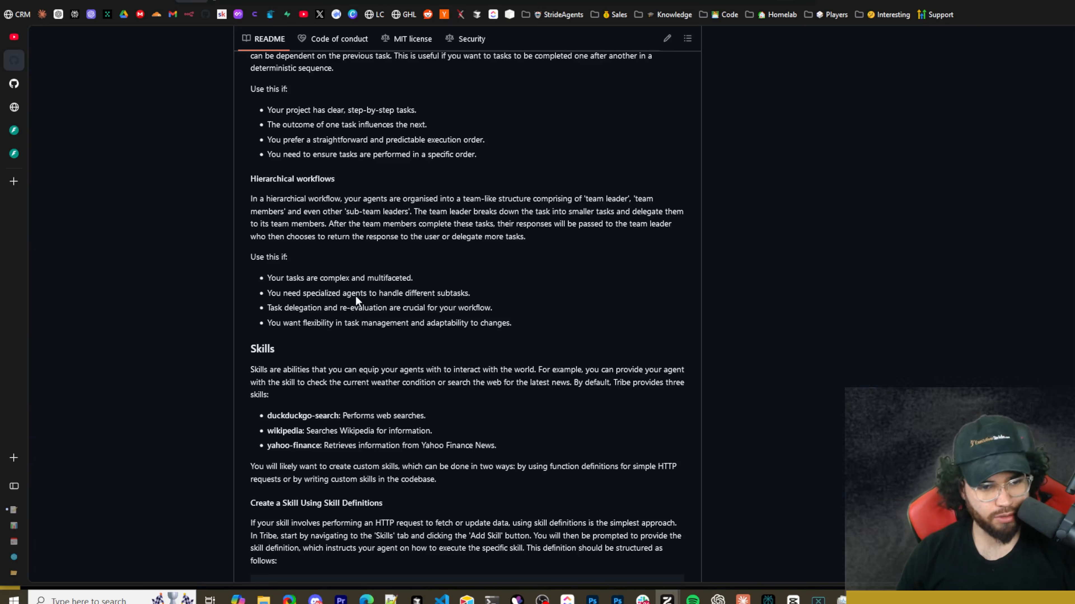
{"action": "scroll", "coordinate": [355, 296], "scroll_direction": "down", "scroll_amount": 2}
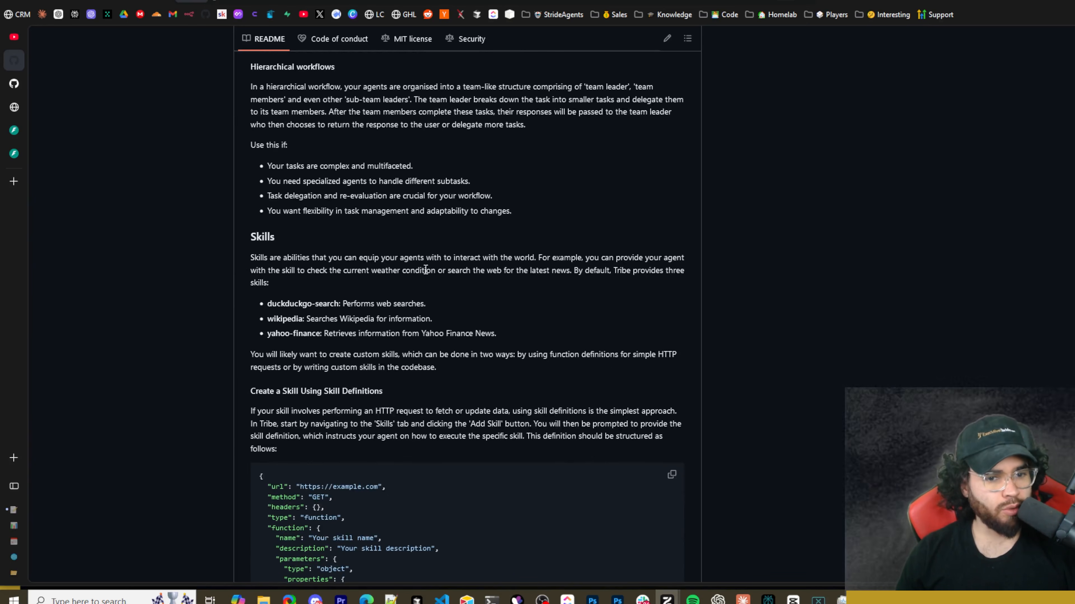
Read the README's Skills section, covering the skill definition JSON, its key table and custom skills using LangChain.
{"action": "scroll", "coordinate": [513, 278], "scroll_direction": "down", "scroll_amount": 1}
{"action": "scroll", "coordinate": [514, 282], "scroll_direction": "down", "scroll_amount": 3}
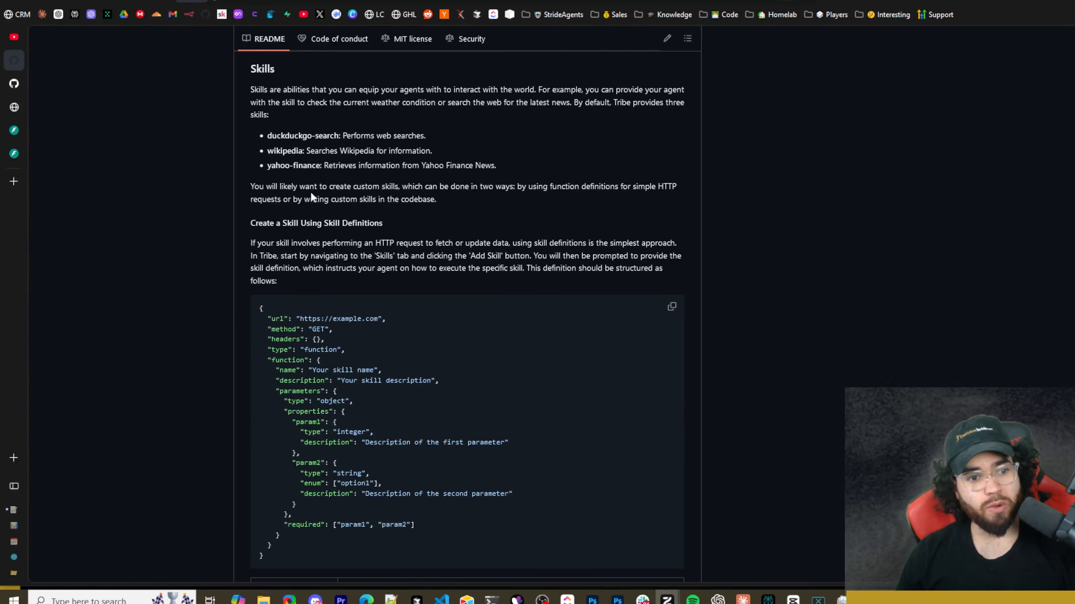
{"action": "scroll", "coordinate": [311, 192], "scroll_direction": "down", "scroll_amount": 2}
{"action": "scroll", "coordinate": [437, 223], "scroll_direction": "up", "scroll_amount": 1}
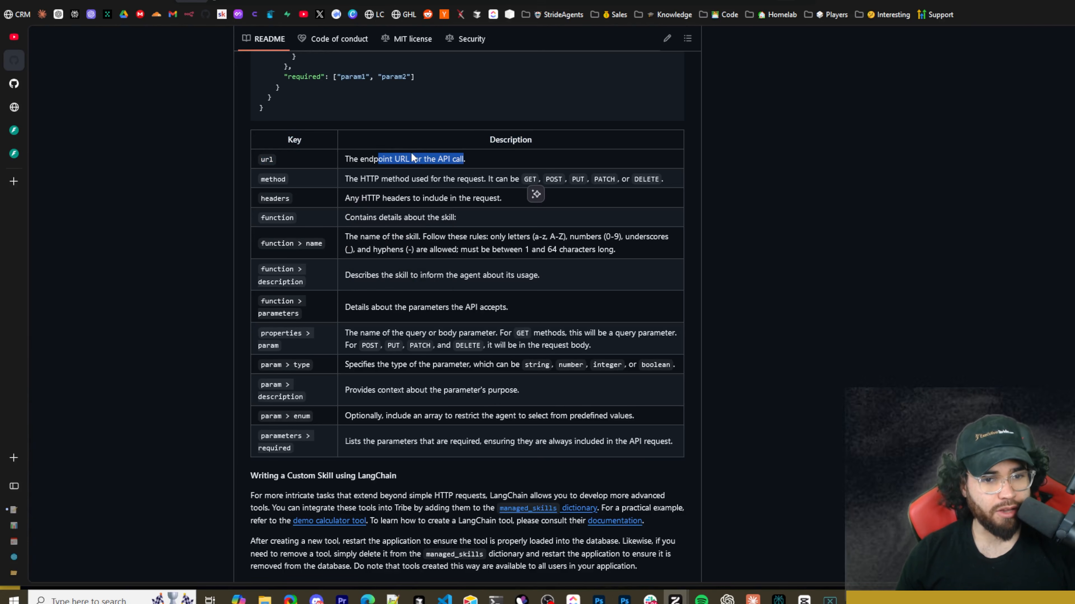
{"action": "left_click", "coordinate": [390, 161]}
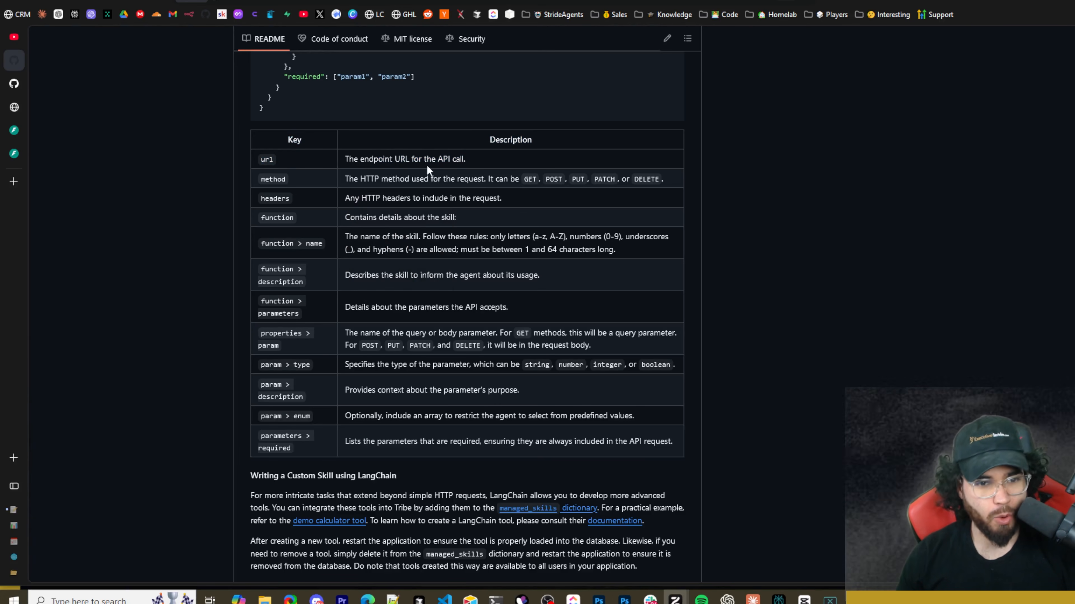
{"action": "left_click_drag", "start_coordinate": [282, 180], "coordinate": [286, 180]}
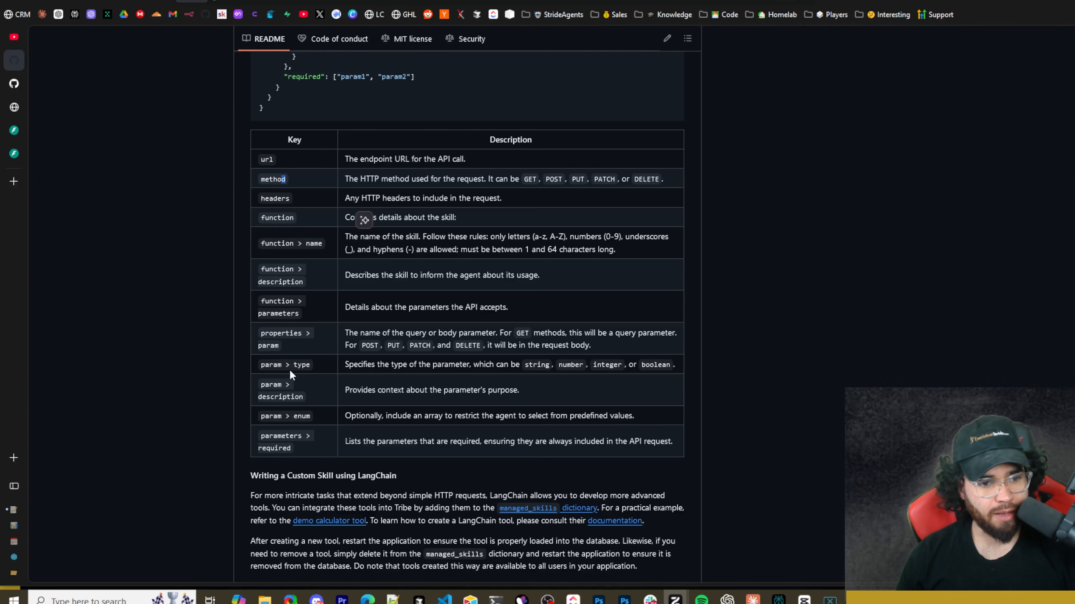
{"action": "scroll", "coordinate": [260, 428], "scroll_direction": "down", "scroll_amount": 5}
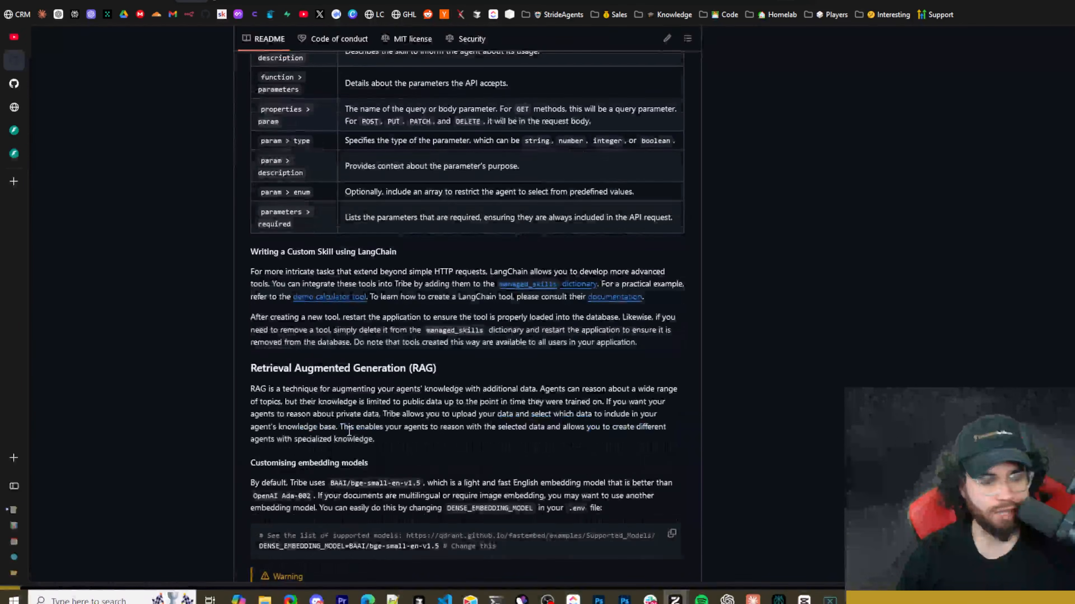
{"action": "scroll", "coordinate": [348, 432], "scroll_direction": "up", "scroll_amount": 3}
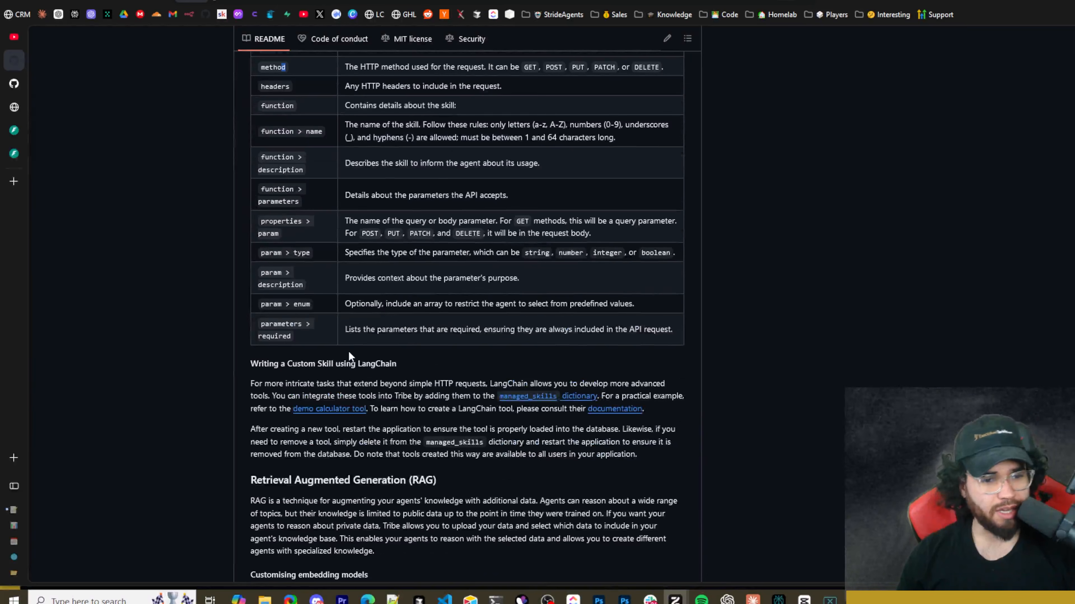
{"action": "scroll", "coordinate": [348, 351], "scroll_direction": "down", "scroll_amount": 1}
{"action": "scroll", "coordinate": [342, 359], "scroll_direction": "down", "scroll_amount": 3}
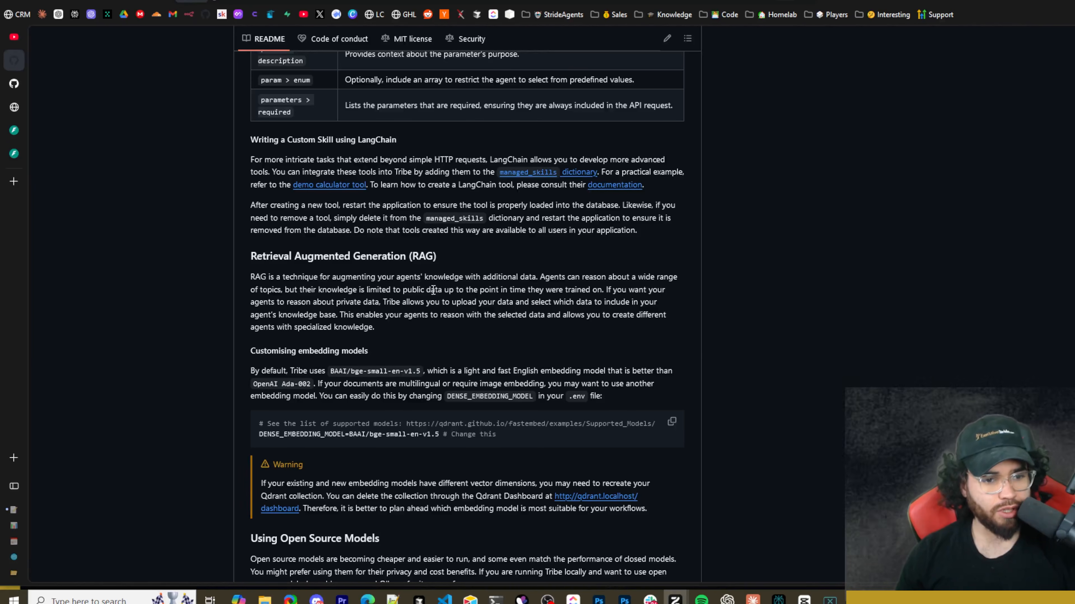
Examine the README sections on retrieval augmented generation, embedding models and using open source models with or without Ollama.
{"action": "scroll", "coordinate": [403, 314], "scroll_direction": "down", "scroll_amount": 2}
{"action": "scroll", "coordinate": [516, 334], "scroll_direction": "down", "scroll_amount": 2}
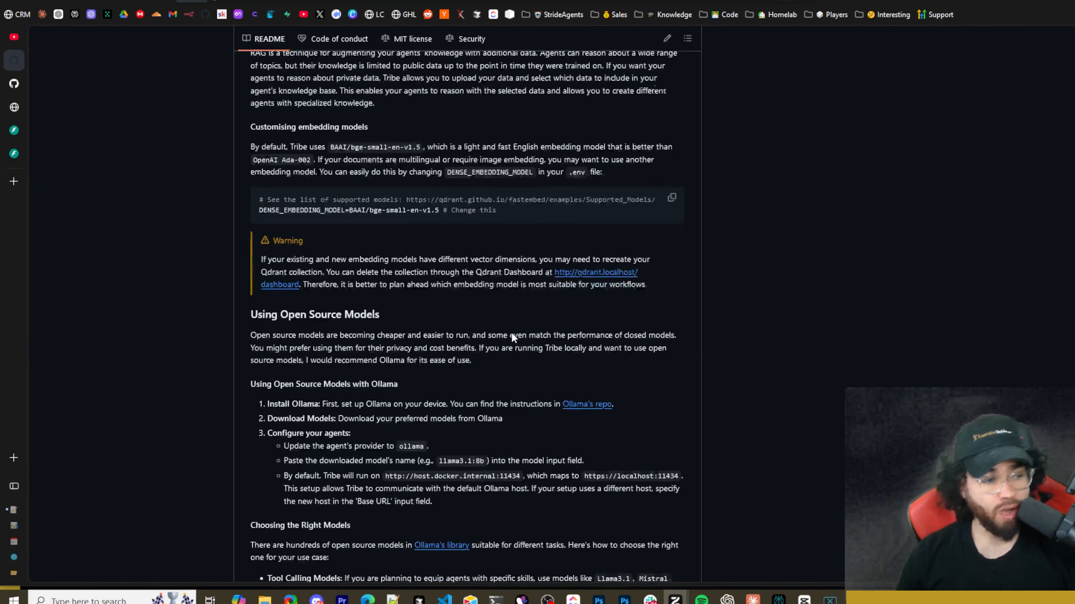
{"action": "scroll", "coordinate": [487, 332], "scroll_direction": "down", "scroll_amount": 2}
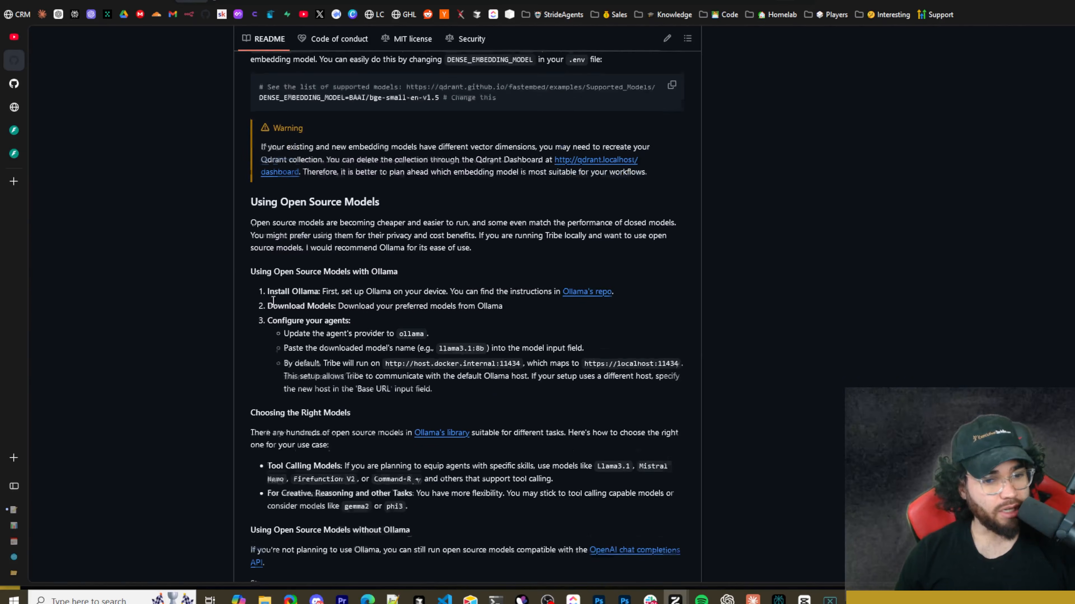
{"action": "scroll", "coordinate": [273, 302], "scroll_direction": "down", "scroll_amount": 1}
{"action": "scroll", "coordinate": [314, 251], "scroll_direction": "up", "scroll_amount": 1}
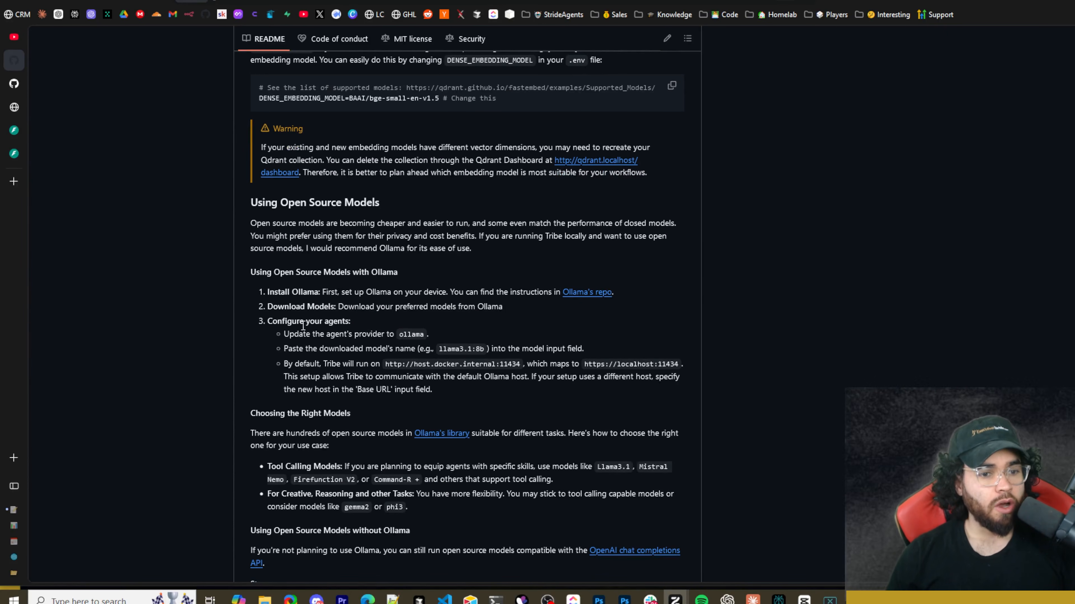
{"action": "scroll", "coordinate": [404, 372], "scroll_direction": "down", "scroll_amount": 2}
{"action": "scroll", "coordinate": [389, 364], "scroll_direction": "down", "scroll_amount": 2}
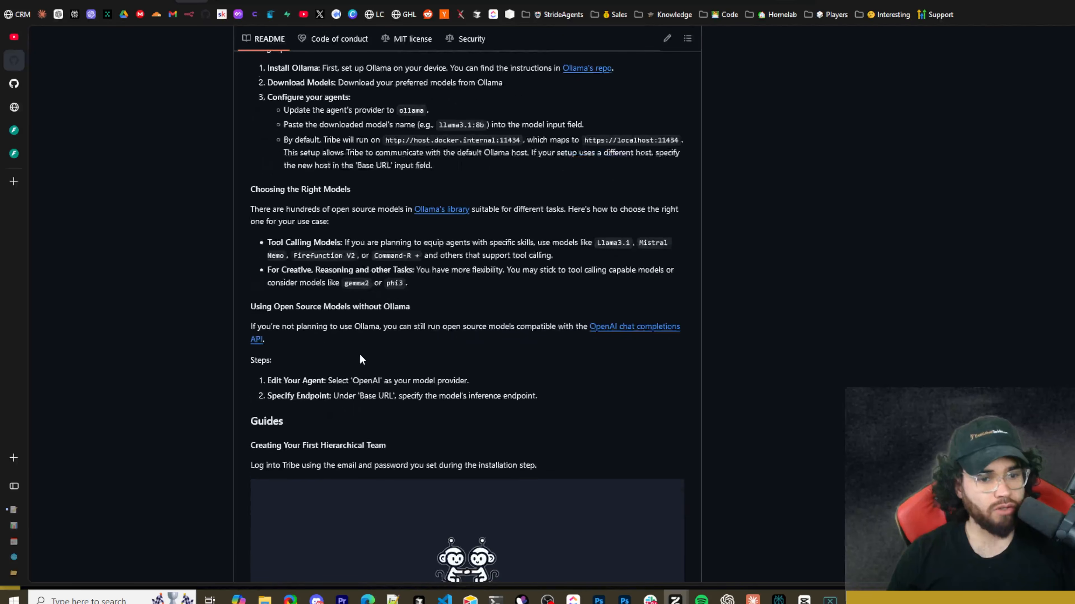
{"action": "scroll", "coordinate": [352, 359], "scroll_direction": "down", "scroll_amount": 3}
{"action": "scroll", "coordinate": [372, 347], "scroll_direction": "down", "scroll_amount": 2}
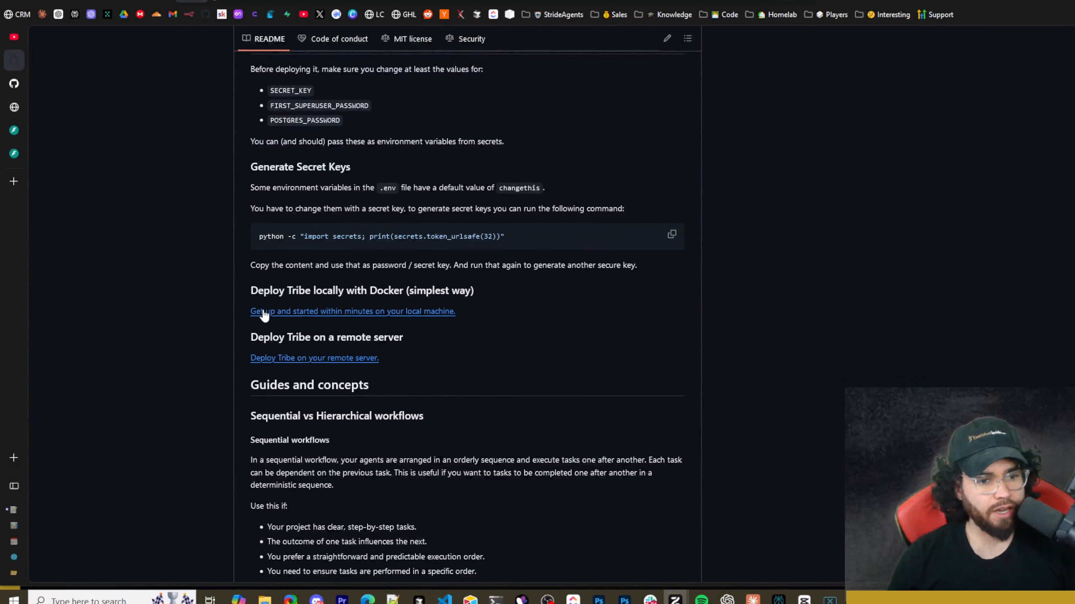
Find the README's local Docker deployment heading, then open local-deployment.md and highlight its repository clone commands.
{"action": "left_click_drag", "start_coordinate": [279, 291], "coordinate": [368, 293]}
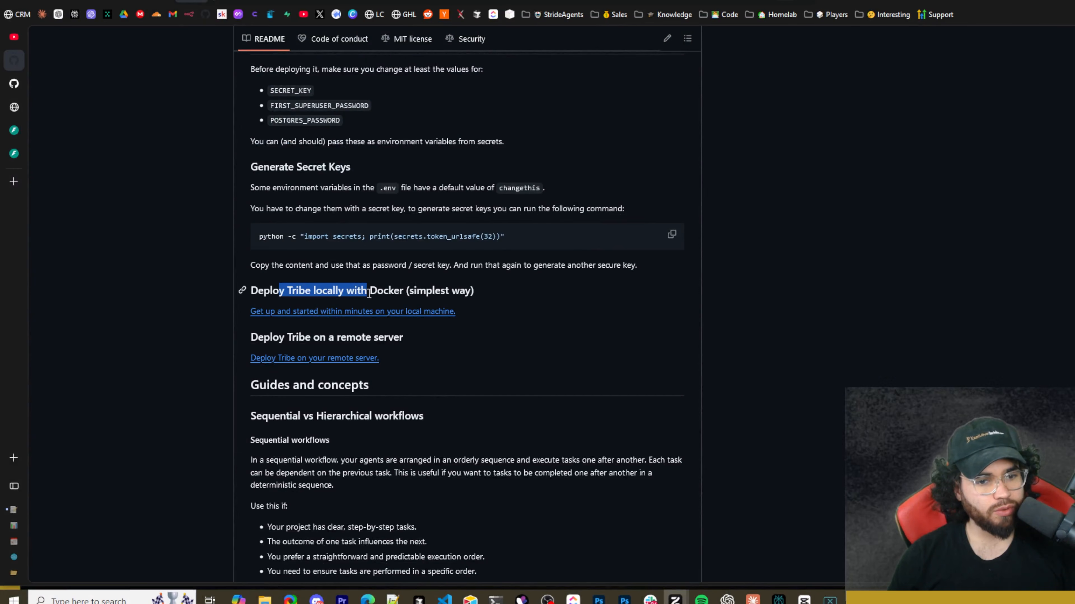
{"action": "left_click", "coordinate": [29, 108]}
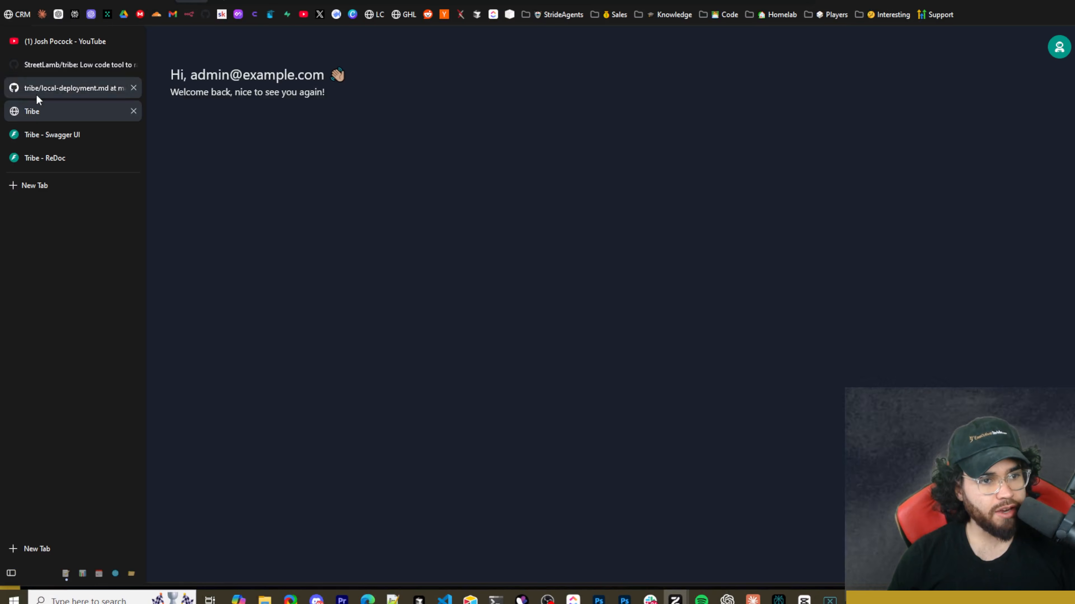
{"action": "left_click", "coordinate": [36, 94]}
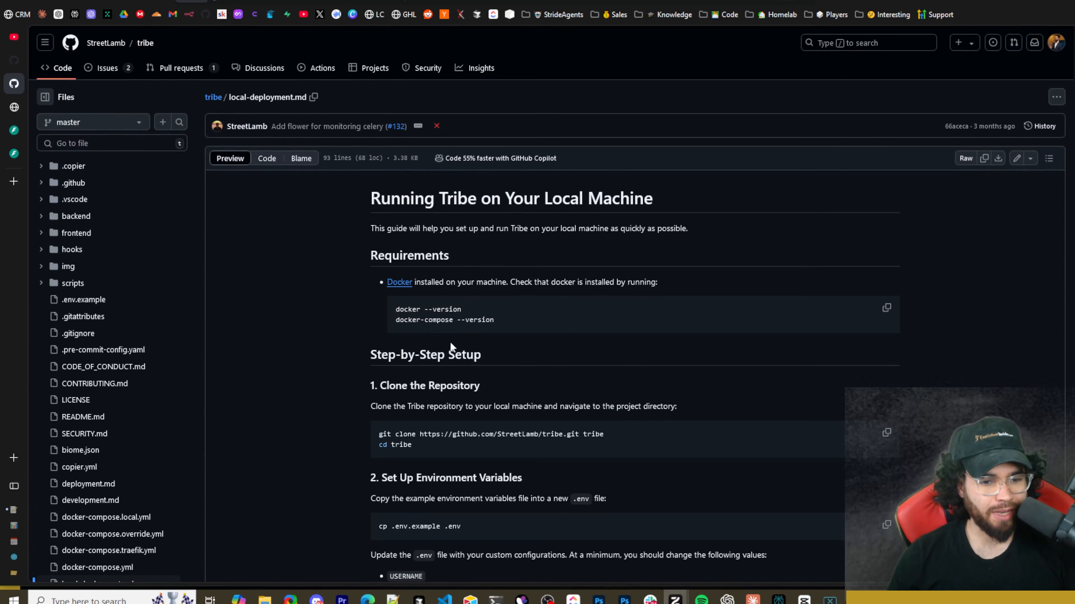
{"action": "scroll", "coordinate": [447, 372], "scroll_direction": "down", "scroll_amount": 3}
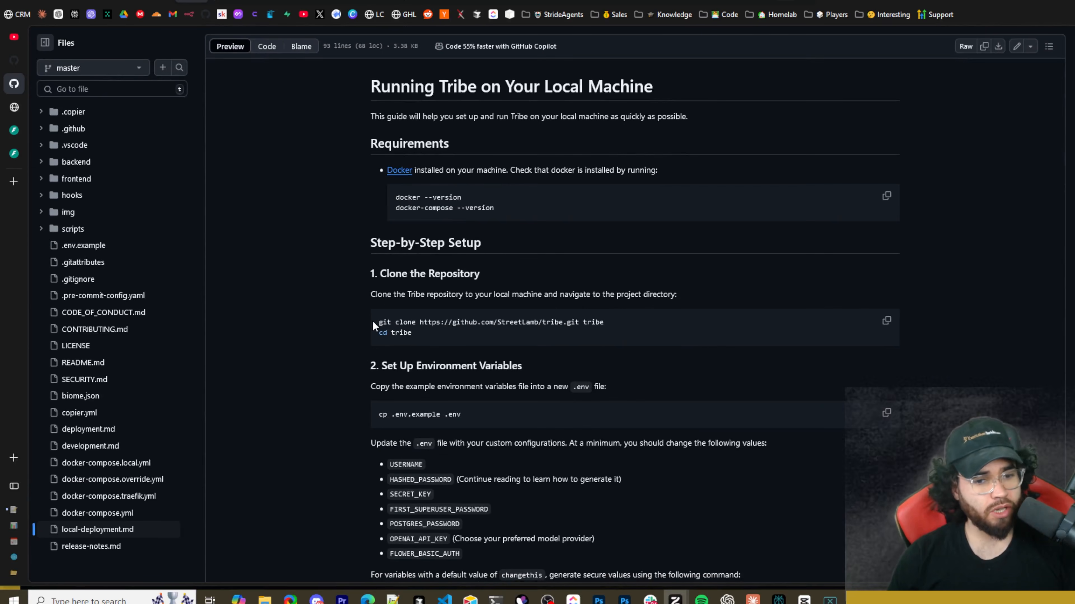
{"action": "mouse_move", "coordinate": [373, 323]}
{"action": "left_mouse_down"}
{"action": "mouse_move", "coordinate": [606, 329]}
{"action": "mouse_move", "coordinate": [409, 335]}
{"action": "mouse_move", "coordinate": [377, 324]}
{"action": "left_mouse_up"}
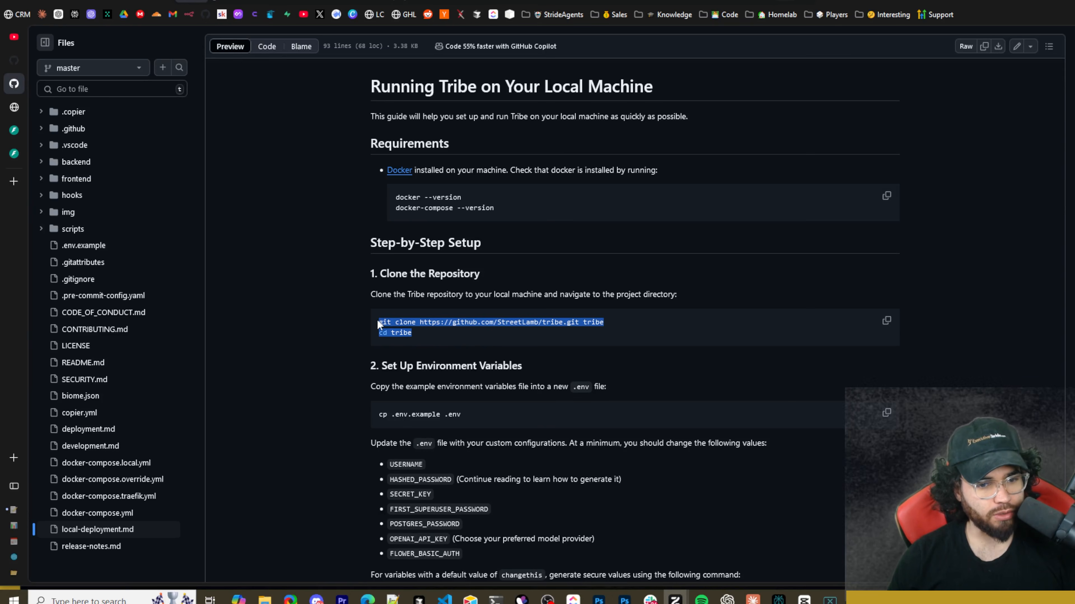
Switch to the PowerShell terminal and review the git clone and cd tribe commands in its history.
{"action": "key", "text": "alt+Tab"}
{"action": "left_click_drag", "start_coordinate": [404, 243], "coordinate": [668, 247]}
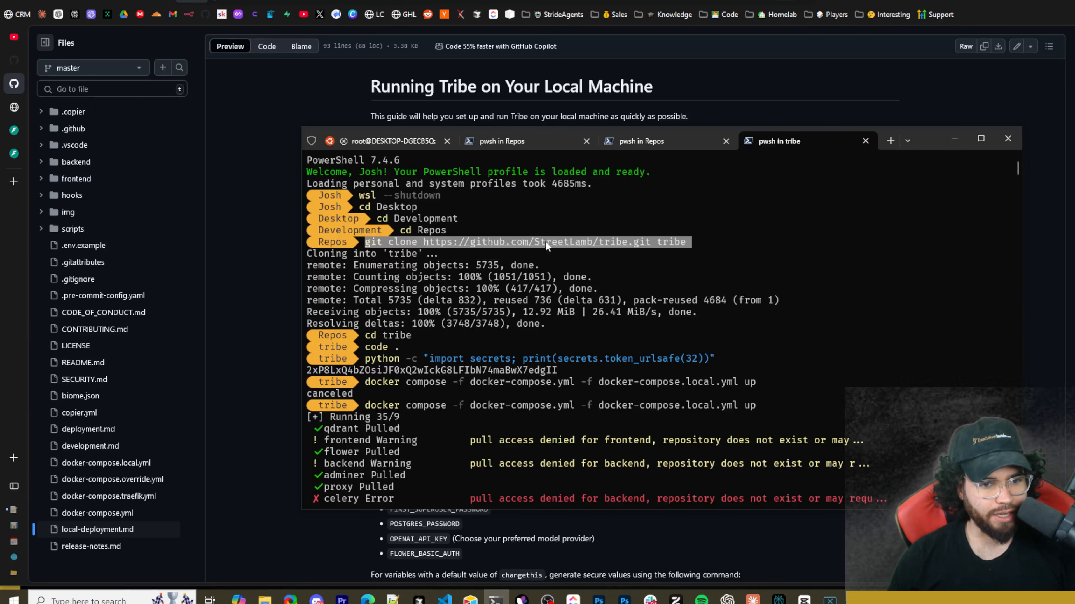
{"action": "mouse_move", "coordinate": [417, 336]}
{"action": "left_mouse_down"}
{"action": "mouse_move", "coordinate": [363, 334]}
{"action": "mouse_move", "coordinate": [378, 346]}
{"action": "left_mouse_up"}
{"action": "left_click", "coordinate": [364, 334]}
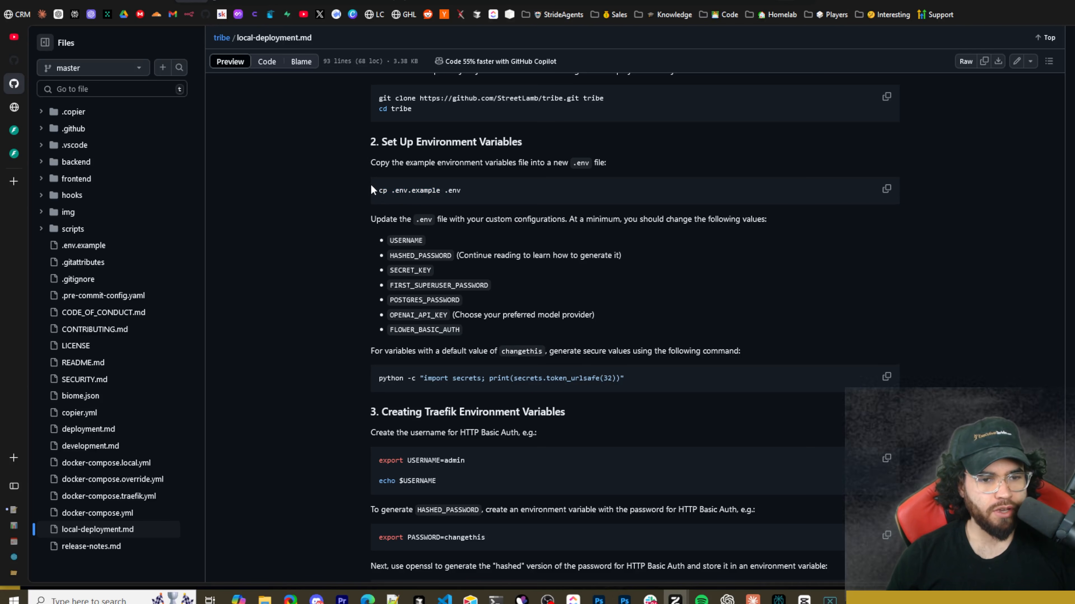
Return to the local deployment guide and examine the command that copies .env.example into a new .env file.
{"action": "left_click_drag", "start_coordinate": [371, 189], "coordinate": [461, 191]}
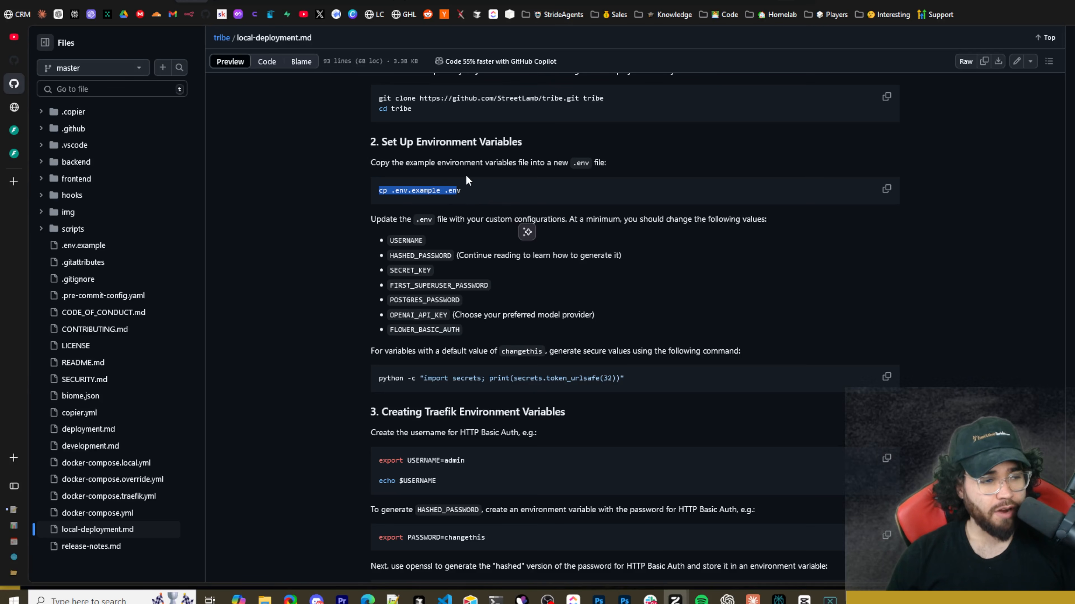
{"action": "left_click", "coordinate": [459, 185]}
{"action": "left_click_drag", "start_coordinate": [445, 191], "coordinate": [464, 191]}
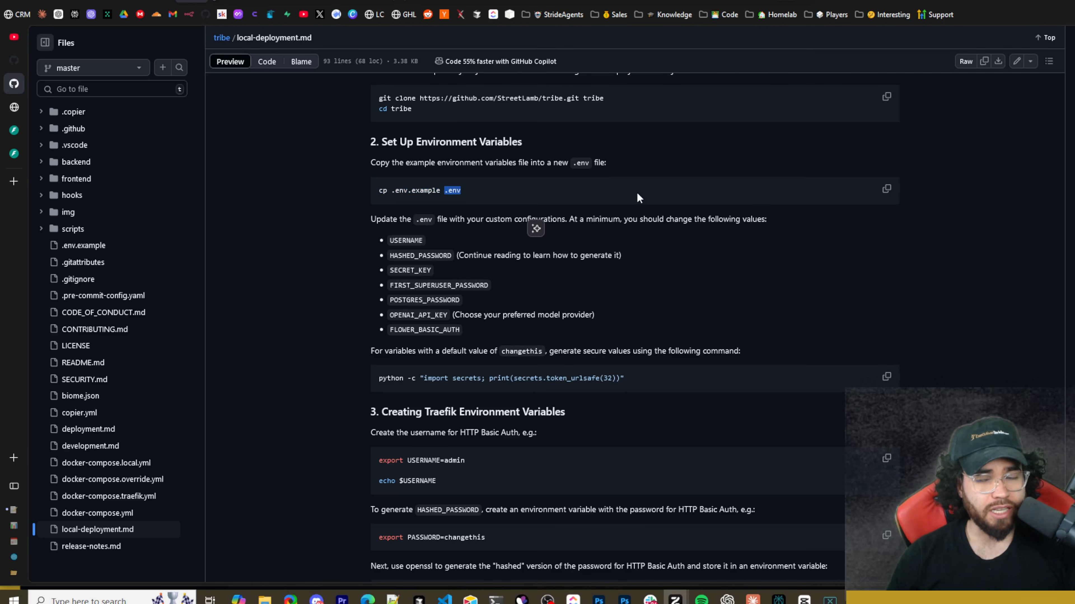
{"action": "left_click", "coordinate": [808, 193]}
Switch to VS Code and review the domain, login, superuser and OpenAI API key variables in .env.example.
{"action": "key", "text": "alt+Tab"}
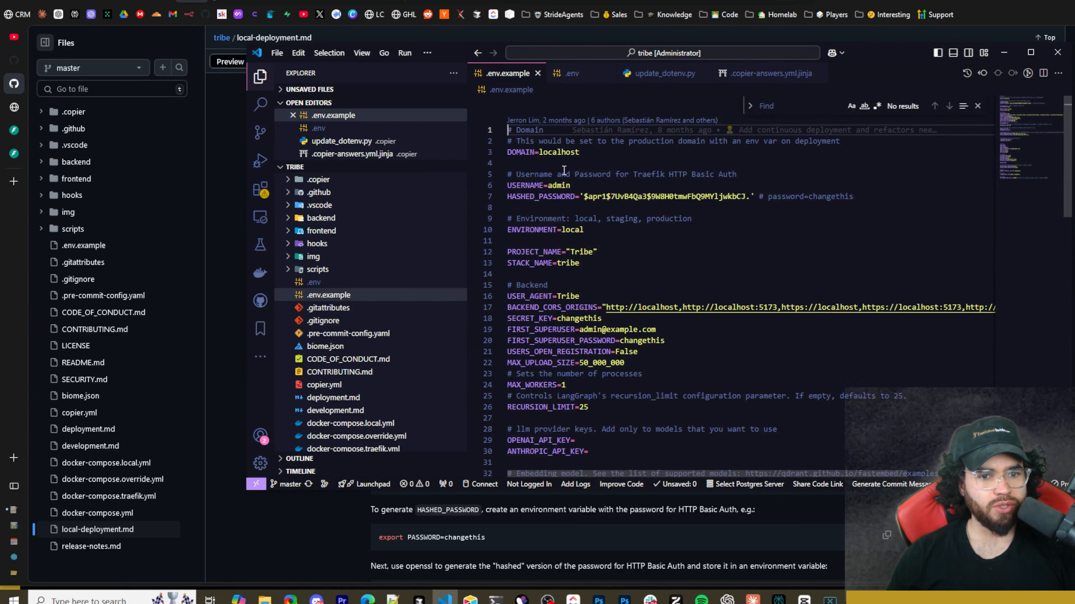
{"action": "left_click_drag", "start_coordinate": [516, 152], "coordinate": [571, 154]}
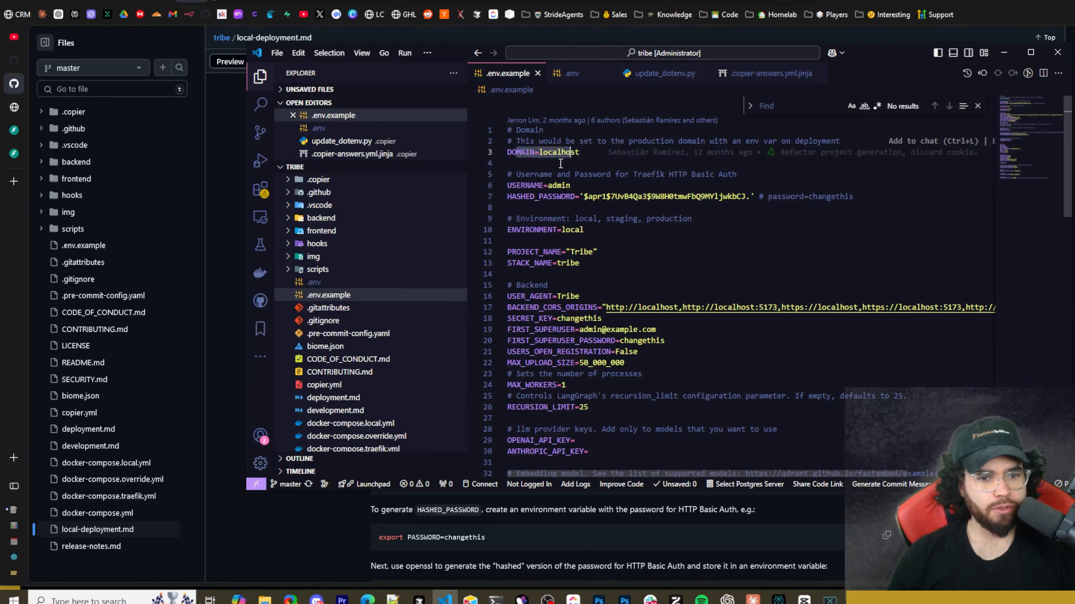
{"action": "left_click_drag", "start_coordinate": [512, 186], "coordinate": [669, 213]}
{"action": "scroll", "coordinate": [567, 208], "scroll_direction": "down", "scroll_amount": 4}
{"action": "left_click", "coordinate": [565, 220]}
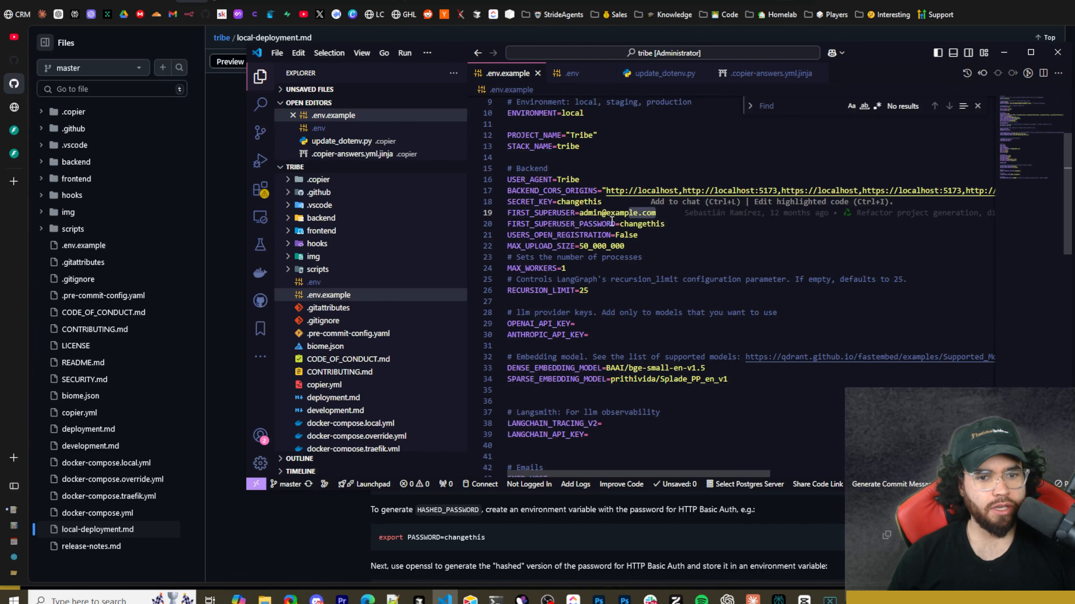
{"action": "scroll", "coordinate": [612, 221], "scroll_direction": "down", "scroll_amount": 2}
{"action": "left_click", "coordinate": [664, 165]}
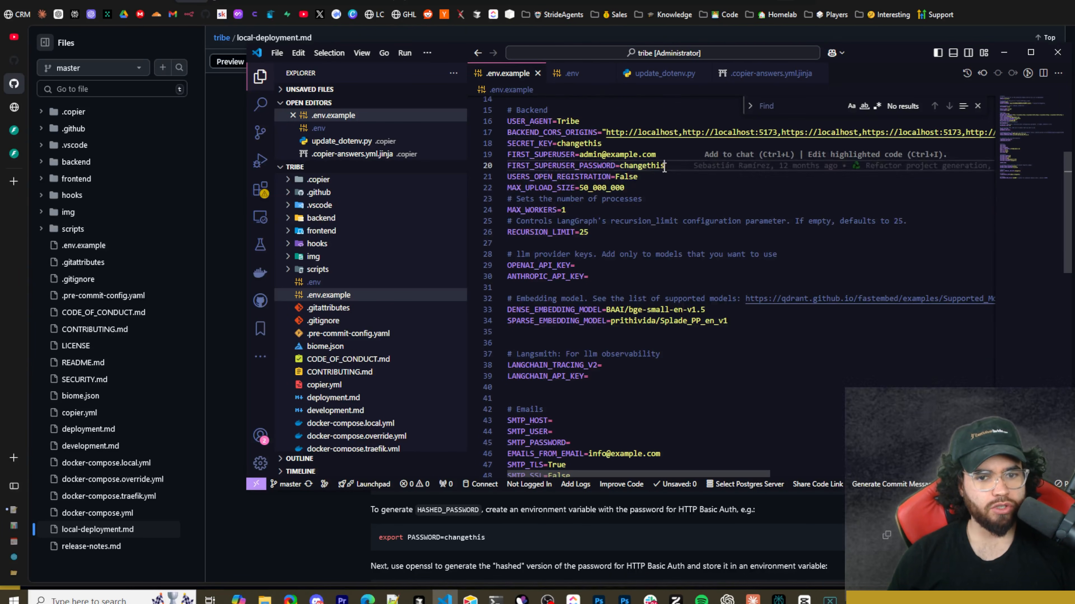
{"action": "double_click", "coordinate": [663, 166]}
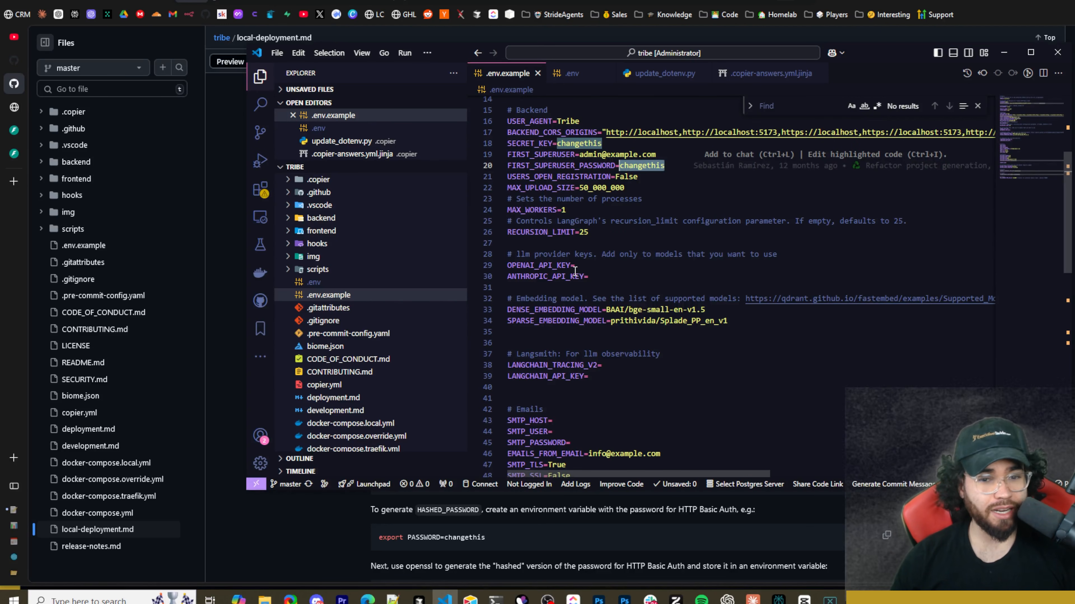
{"action": "left_click", "coordinate": [597, 263]}
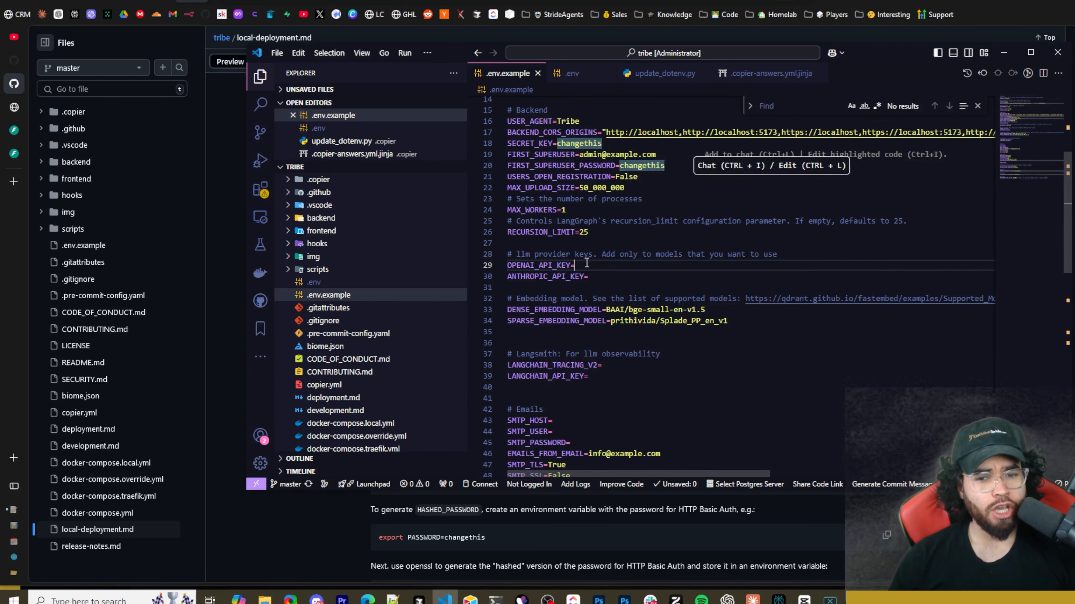
Review the OpenAI and Anthropic API key entries and the embedding model variables in .env.example.
{"action": "left_click_drag", "start_coordinate": [555, 264], "coordinate": [589, 277]}
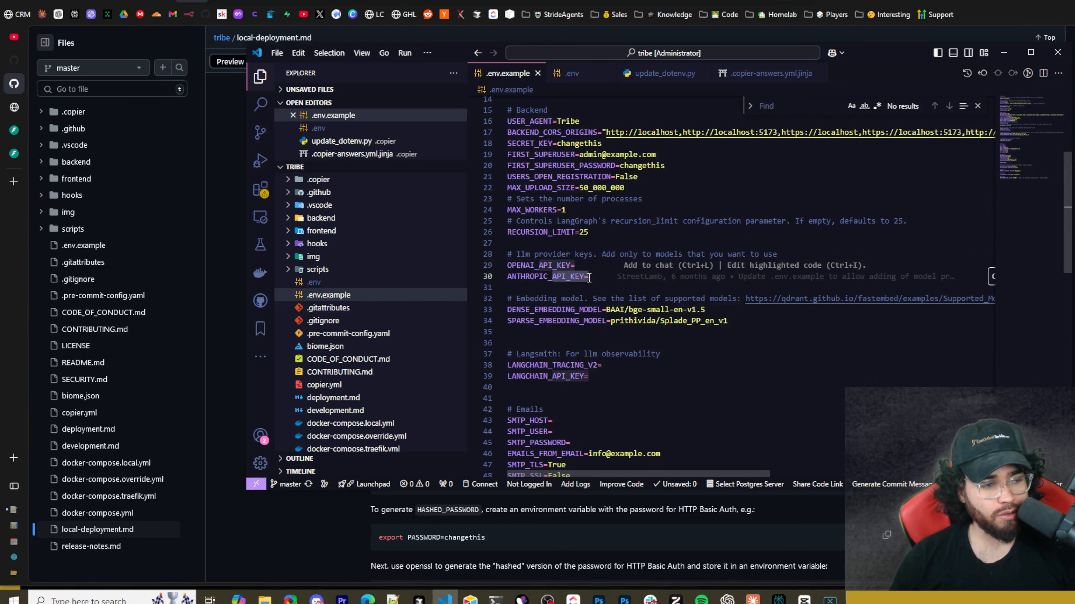
{"action": "left_click", "coordinate": [610, 277]}
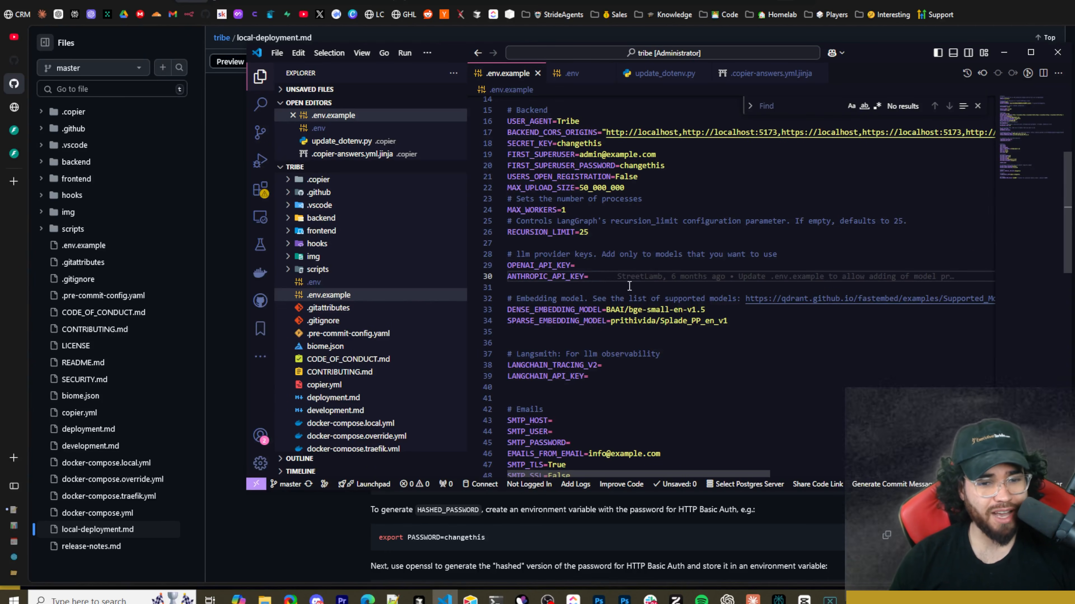
{"action": "scroll", "coordinate": [609, 284], "scroll_direction": "down", "scroll_amount": 2}
{"action": "left_click_drag", "start_coordinate": [522, 241], "coordinate": [741, 240]}
{"action": "left_click", "coordinate": [702, 252]}
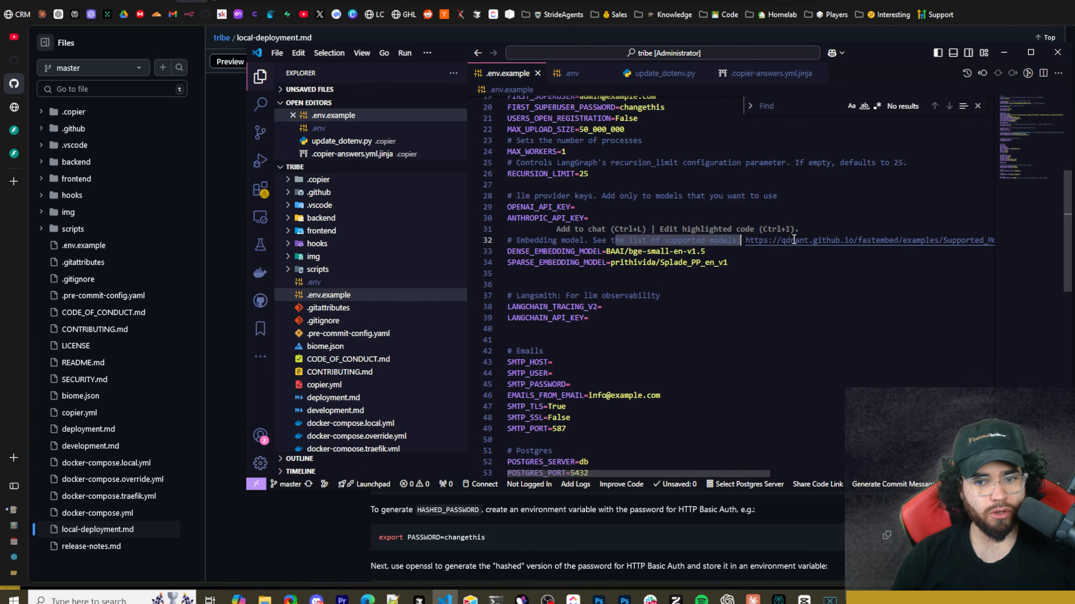
{"action": "left_click", "coordinate": [564, 264]}
{"action": "scroll", "coordinate": [565, 267], "scroll_direction": "down", "scroll_amount": 2}
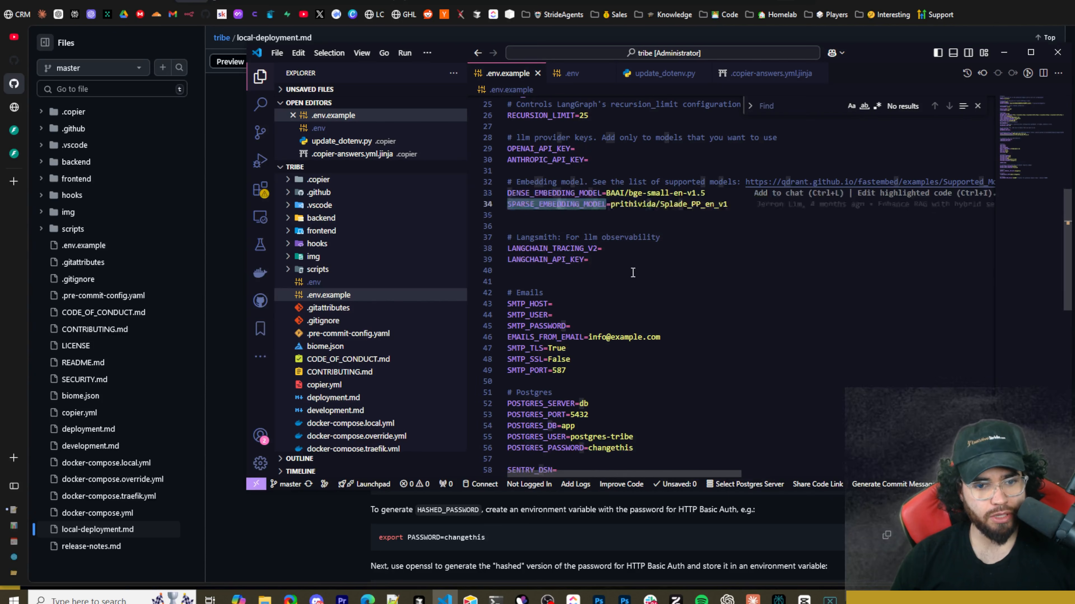
Review the Langsmith, Postgres and remaining service variables down to the end of .env.example.
{"action": "left_click_drag", "start_coordinate": [539, 238], "coordinate": [562, 237]}
{"action": "left_click", "coordinate": [628, 253]}
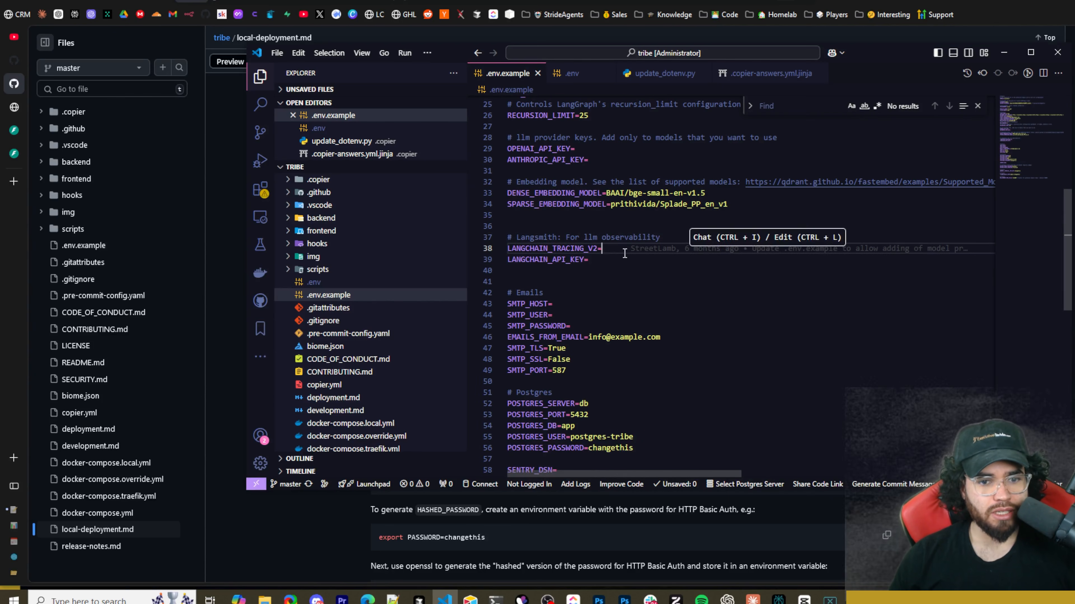
{"action": "left_click", "coordinate": [603, 271]}
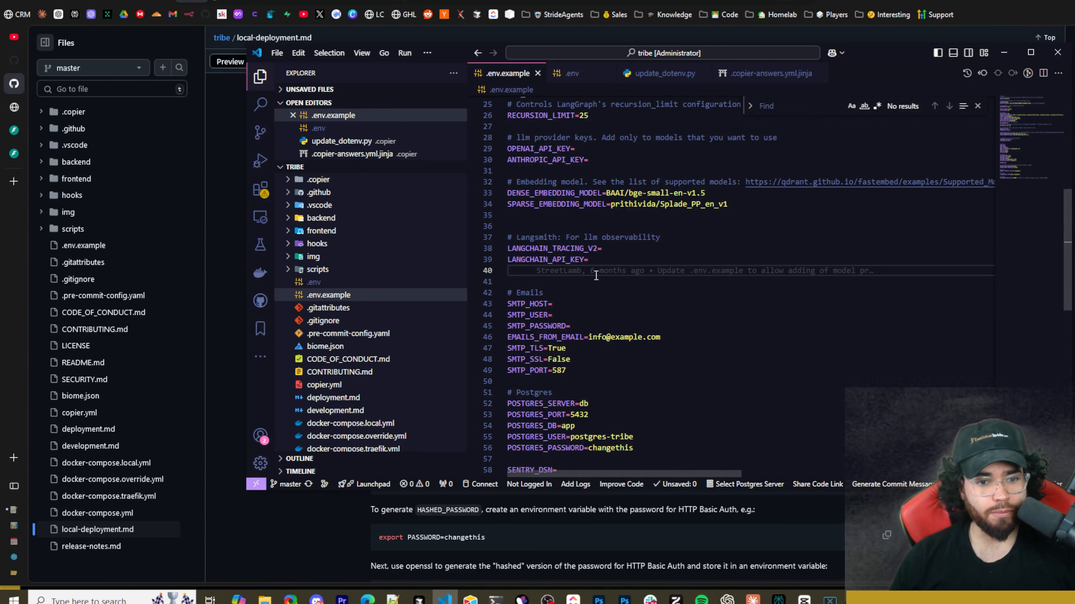
{"action": "scroll", "coordinate": [550, 296], "scroll_direction": "down", "scroll_amount": 7}
{"action": "left_click_drag", "start_coordinate": [536, 189], "coordinate": [567, 244]}
{"action": "left_click", "coordinate": [657, 245]}
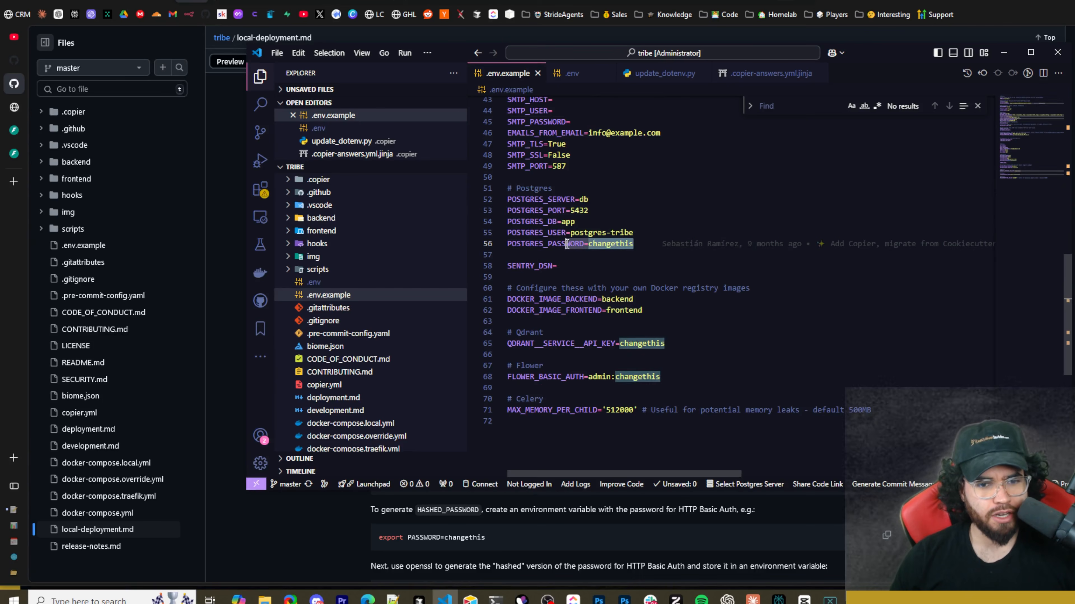
{"action": "left_click", "coordinate": [582, 265]}
{"action": "scroll", "coordinate": [601, 330], "scroll_direction": "down", "scroll_amount": 3}
Return to the local deployment guide and highlight the Python command that generates secure values for variables set to changethis.
{"action": "left_click", "coordinate": [212, 395]}
{"action": "scroll", "coordinate": [455, 404], "scroll_direction": "down", "scroll_amount": 1}
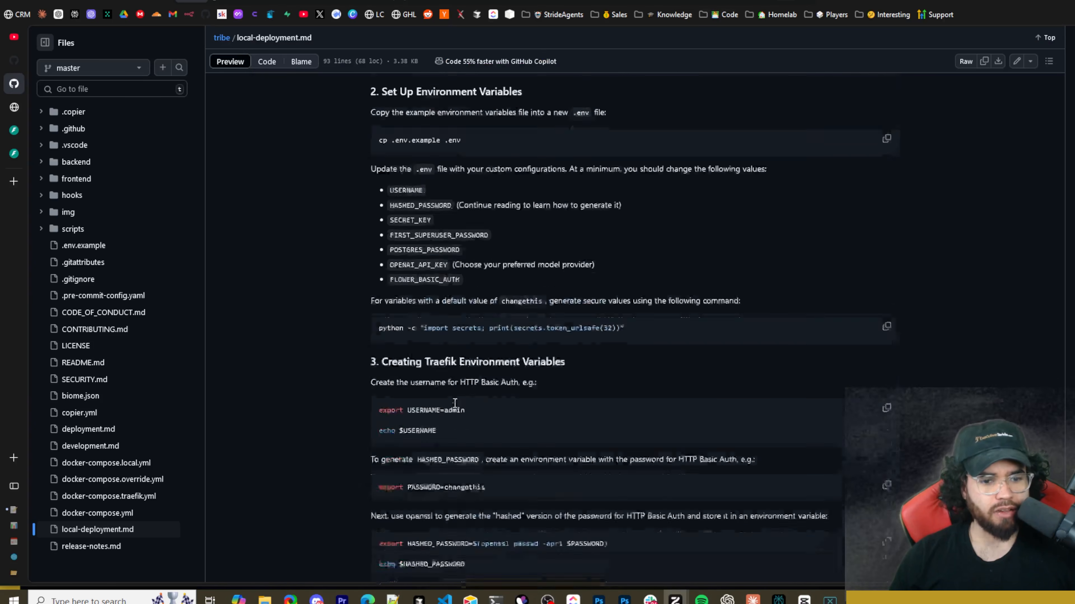
{"action": "scroll", "coordinate": [454, 404], "scroll_direction": "down", "scroll_amount": 2}
{"action": "left_click_drag", "start_coordinate": [381, 262], "coordinate": [404, 268]}
{"action": "left_click", "coordinate": [382, 267]}
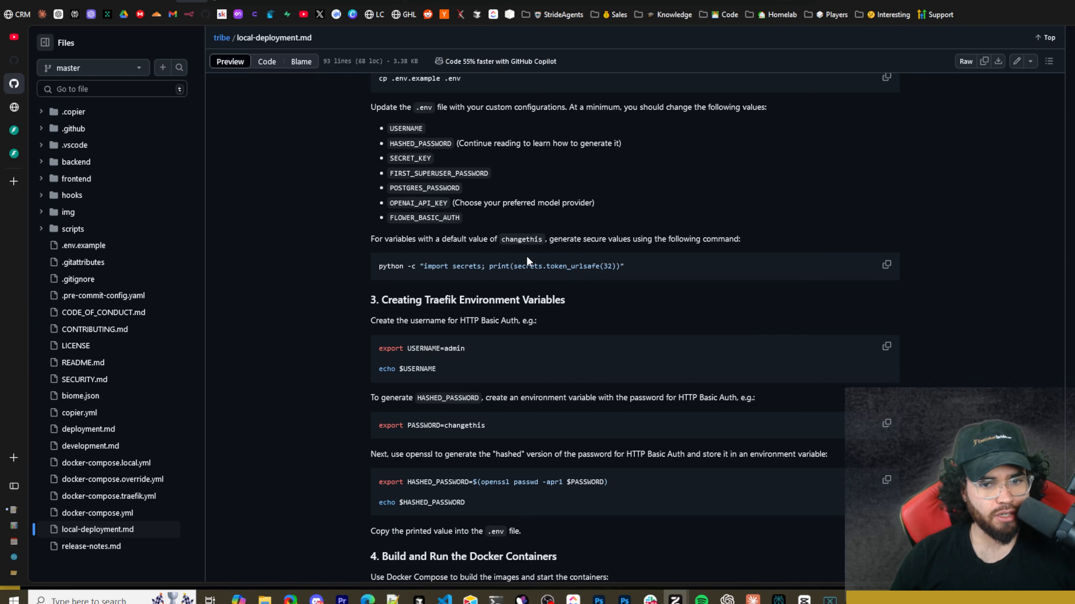
{"action": "left_click_drag", "start_coordinate": [470, 263], "coordinate": [378, 267]}
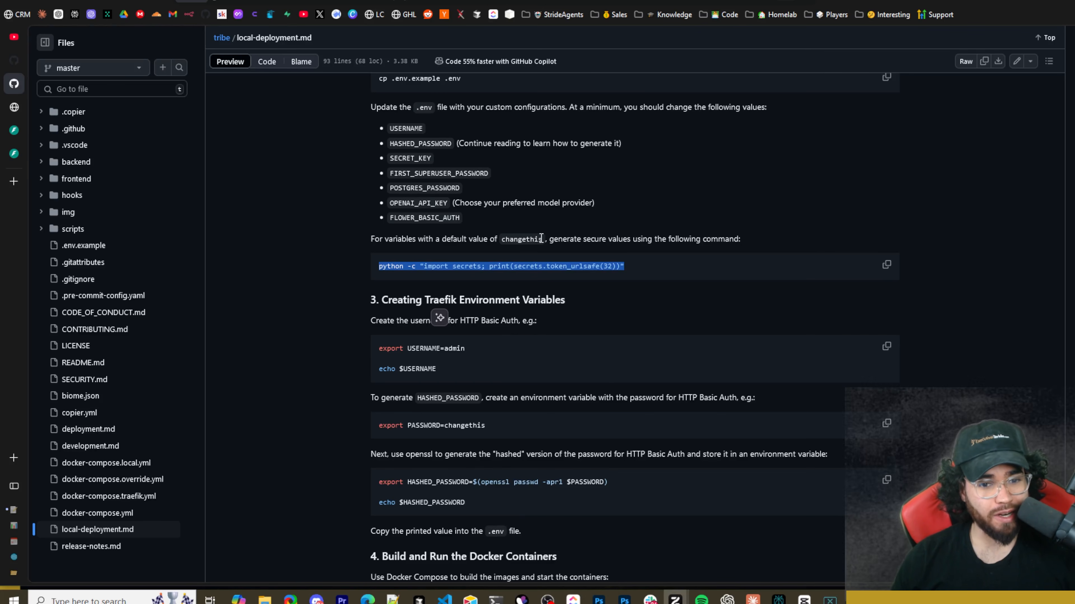
{"action": "double_click", "coordinate": [527, 240]}
Find the guide's Build and Run the Docker Containers section and highlight its docker compose up command.
{"action": "left_click_drag", "start_coordinate": [415, 165], "coordinate": [471, 165]}
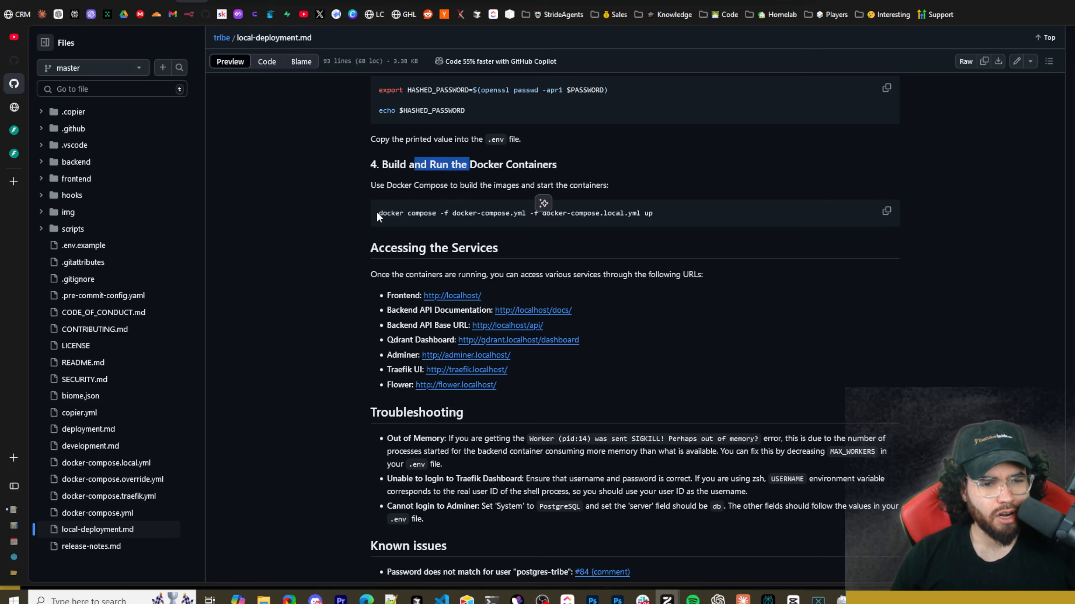
{"action": "left_click_drag", "start_coordinate": [376, 212], "coordinate": [562, 223]}
{"action": "left_click_drag", "start_coordinate": [638, 225], "coordinate": [667, 223]}
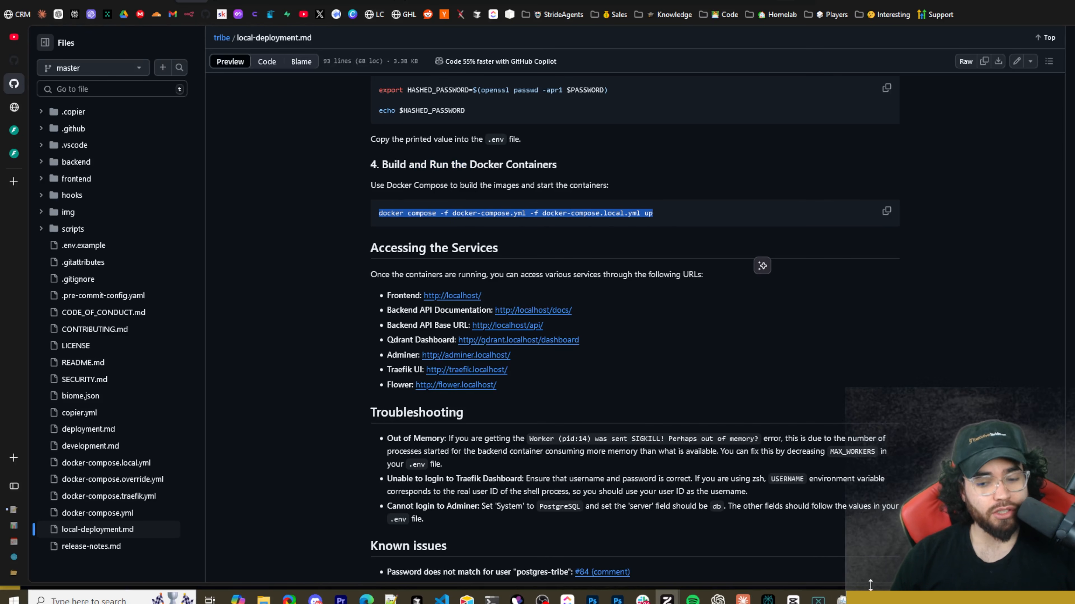
{"action": "mouse_move", "coordinate": [859, 599]}
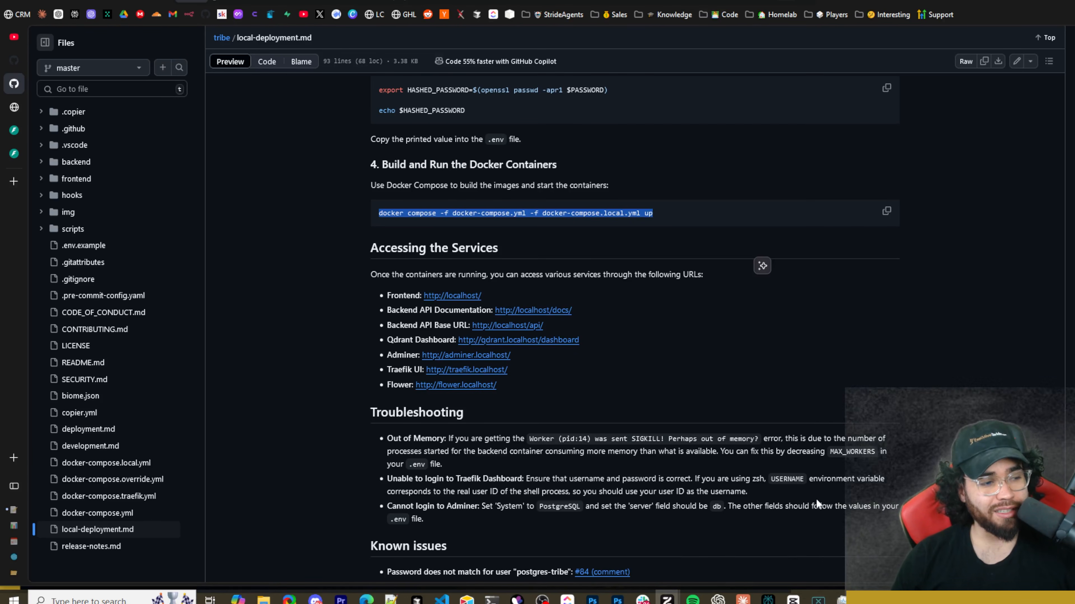
{"action": "left_click_drag", "start_coordinate": [309, 217], "coordinate": [662, 216]}
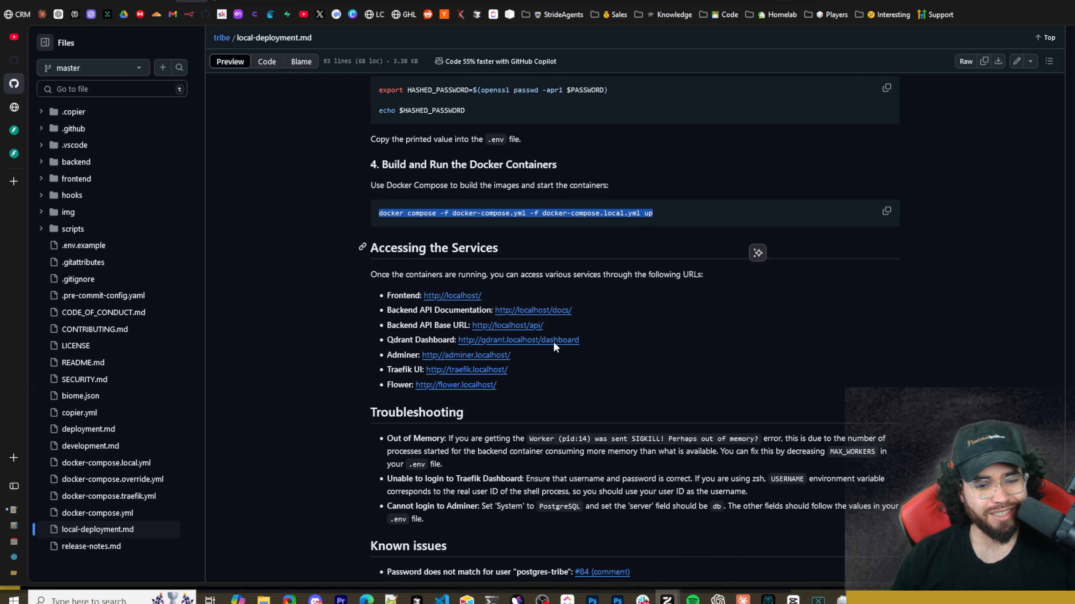
Switch to the PowerShell terminal and review the docker compose output, from image pulls and container creation to the service logs.
{"action": "left_click", "coordinate": [490, 599]}
{"action": "scroll", "coordinate": [401, 206], "scroll_direction": "down", "scroll_amount": 7}
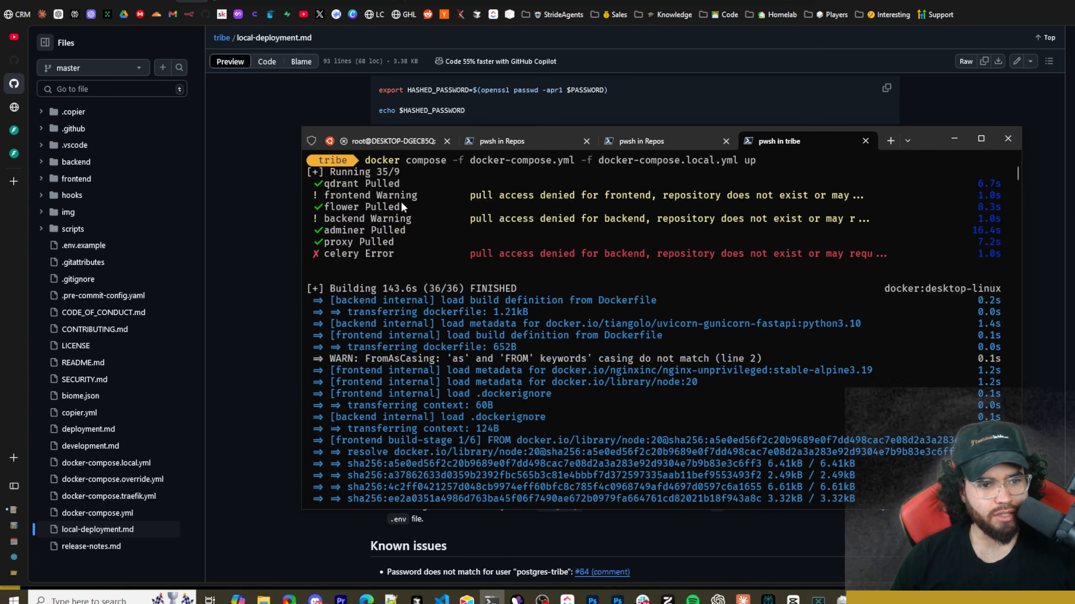
{"action": "scroll", "coordinate": [509, 362], "scroll_direction": "down", "scroll_amount": 15}
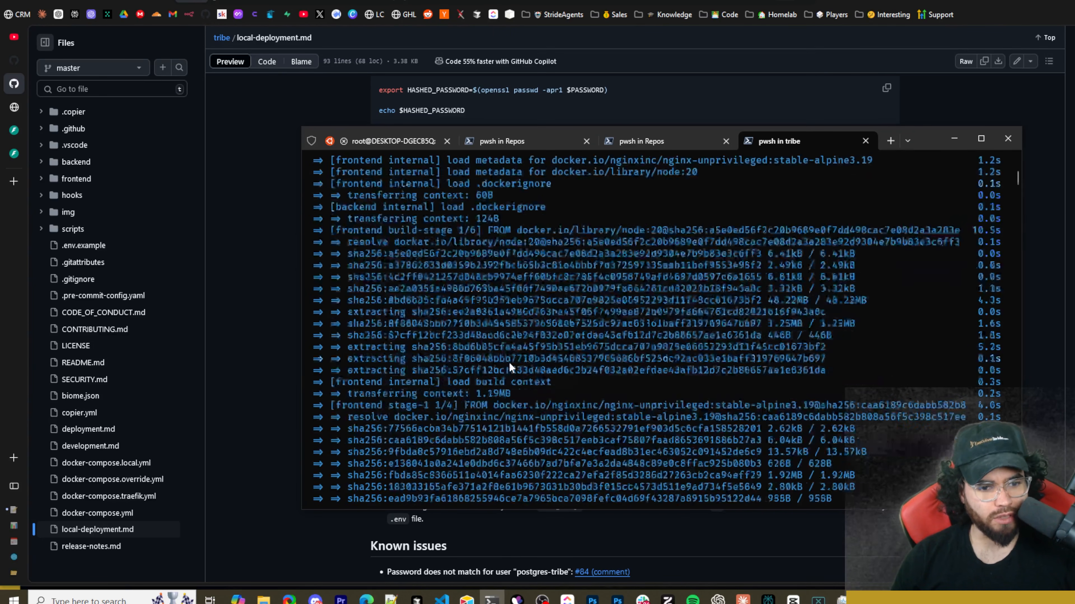
{"action": "scroll", "coordinate": [387, 320], "scroll_direction": "up", "scroll_amount": 5}
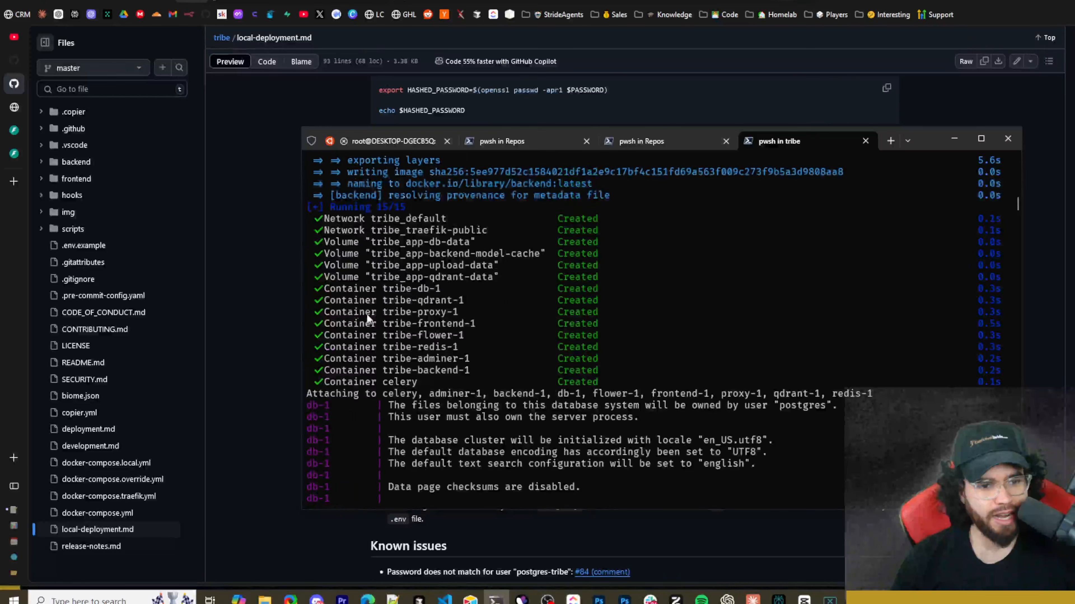
{"action": "left_click_drag", "start_coordinate": [369, 253], "coordinate": [529, 383]}
{"action": "scroll", "coordinate": [482, 347], "scroll_direction": "down", "scroll_amount": 12}
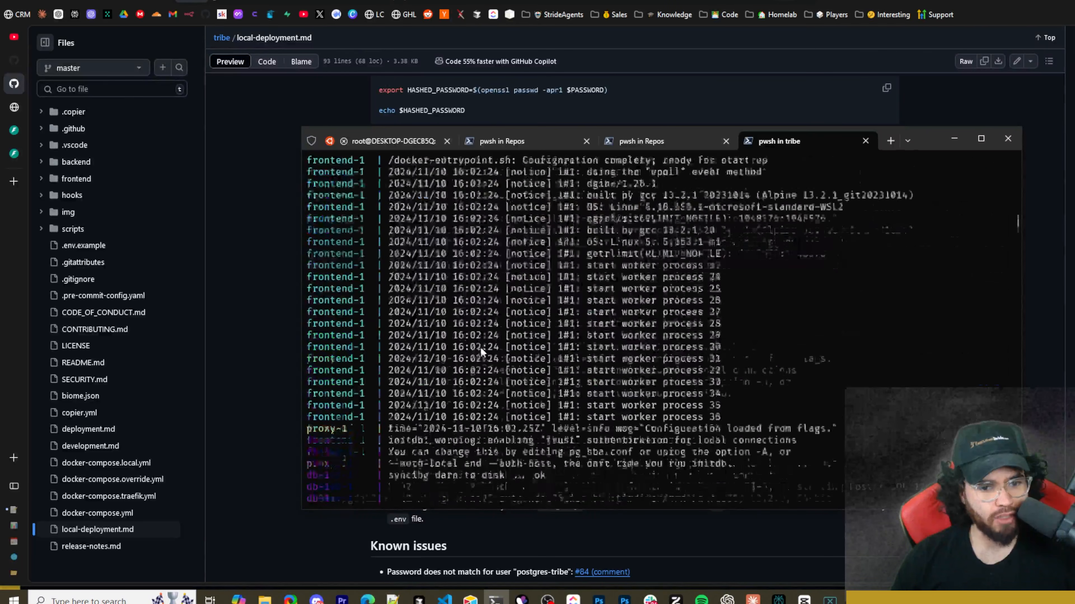
{"action": "scroll", "coordinate": [482, 347], "scroll_direction": "down", "scroll_amount": 20}
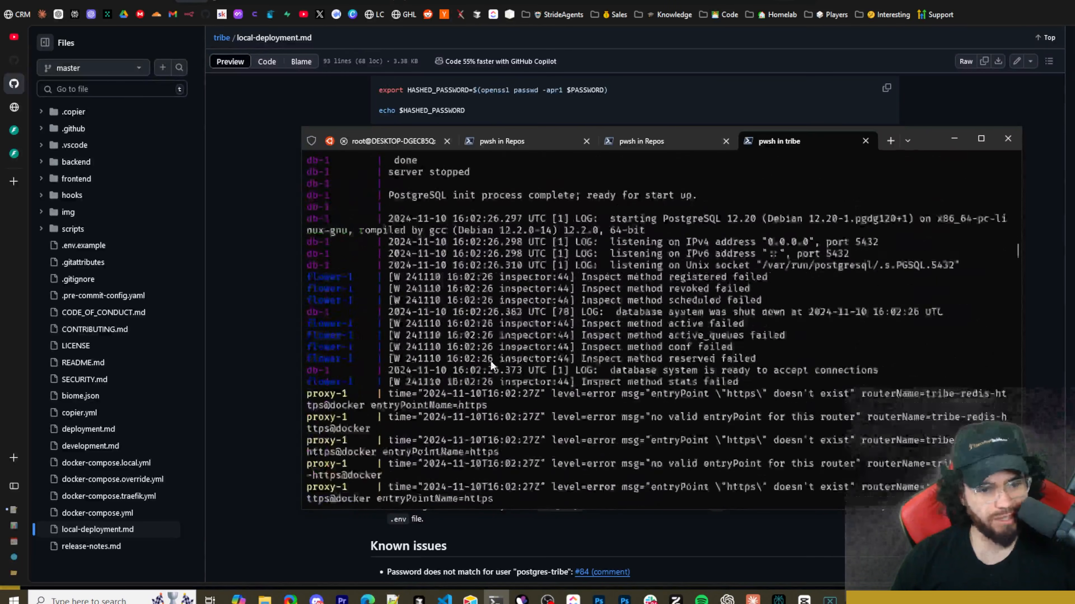
{"action": "scroll", "coordinate": [491, 362], "scroll_direction": "down", "scroll_amount": 20}
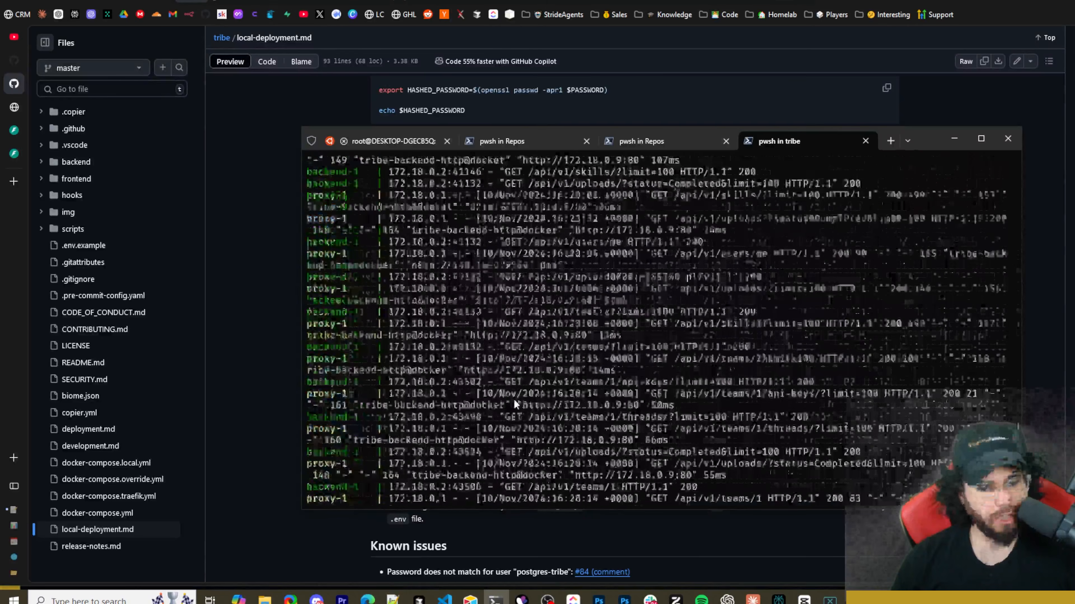
Switch to the Tribe AI web app and try light mode in the user appearance settings, ending on dark mode.
{"action": "key", "text": "alt+Tab"}
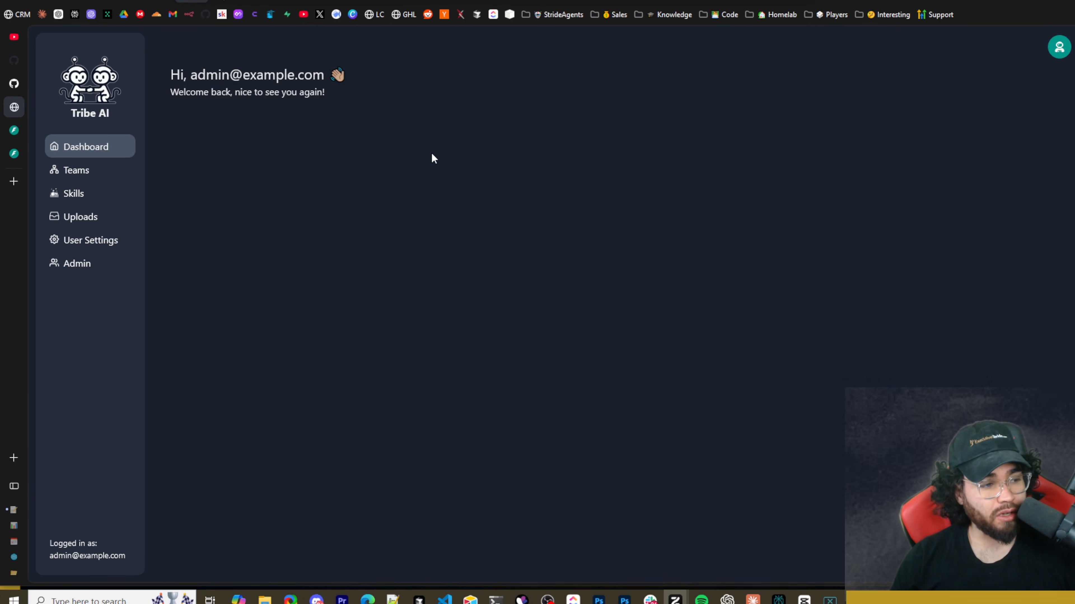
{"action": "left_click", "coordinate": [70, 245]}
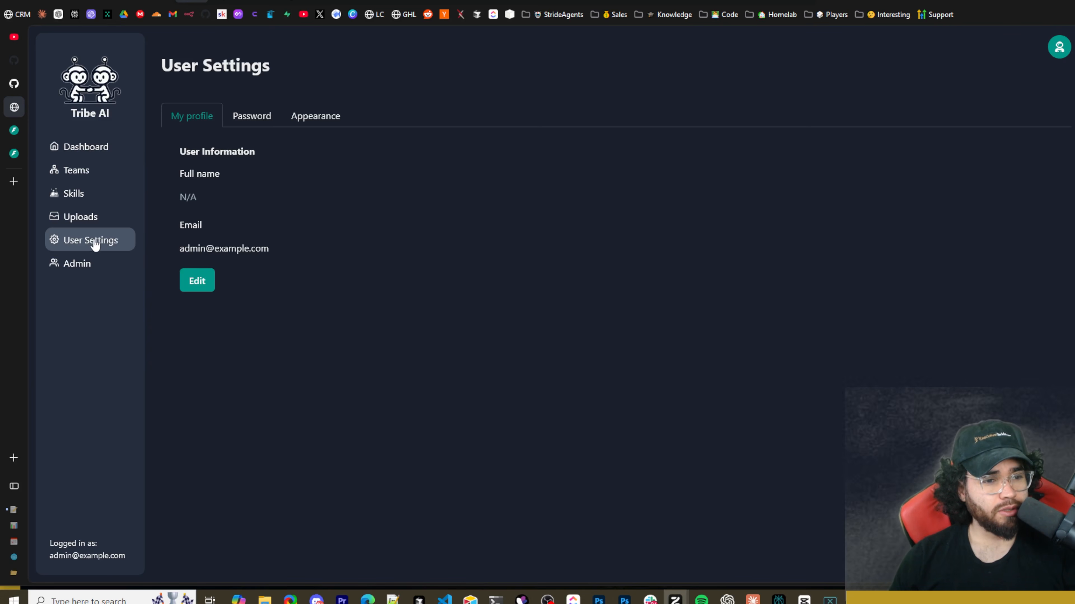
{"action": "left_click", "coordinate": [314, 117]}
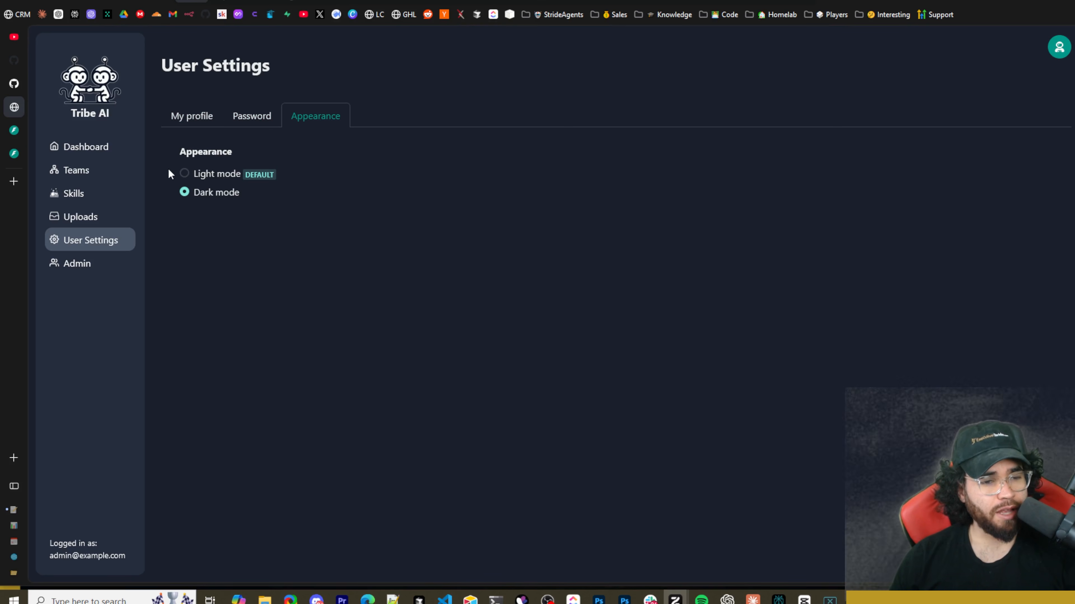
{"action": "left_click", "coordinate": [189, 174]}
{"action": "left_click", "coordinate": [189, 194]}
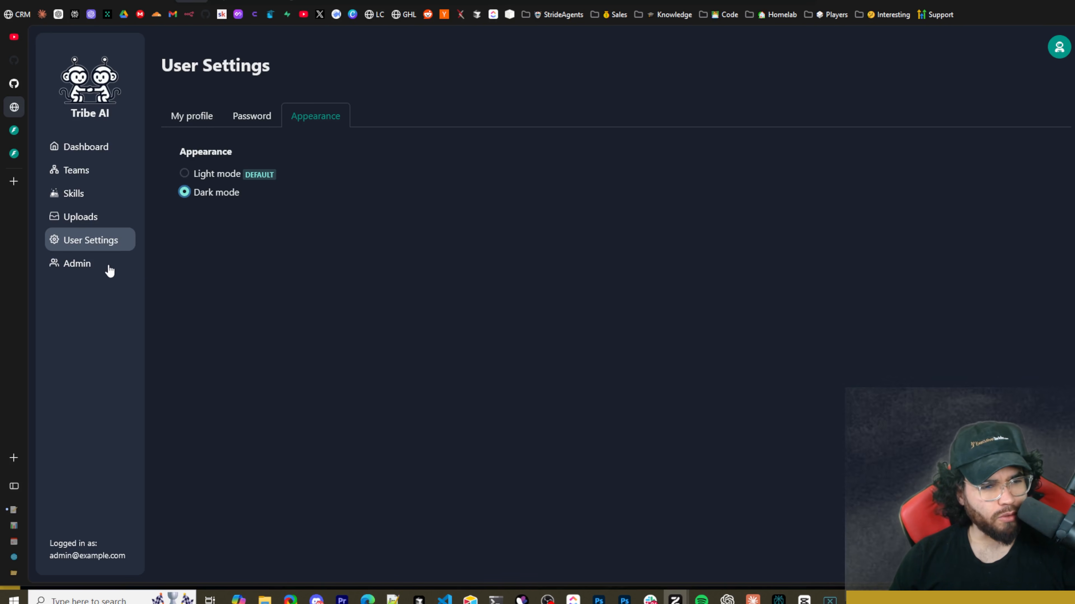
Open a new user form in the admin page, try the superuser and active options, and discard the form.
{"action": "left_click", "coordinate": [96, 268]}
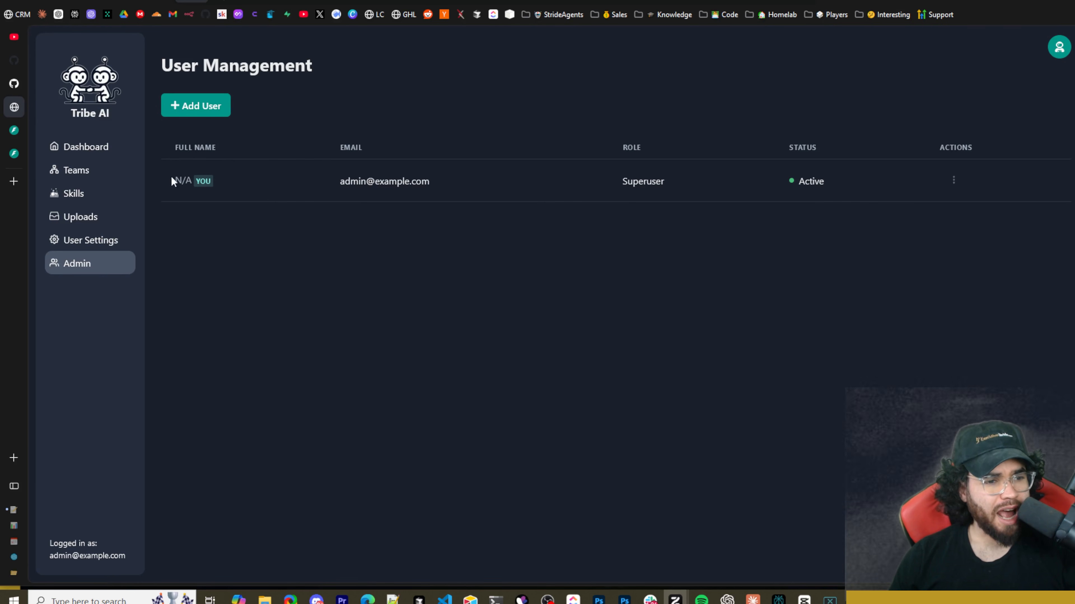
{"action": "left_click", "coordinate": [197, 108]}
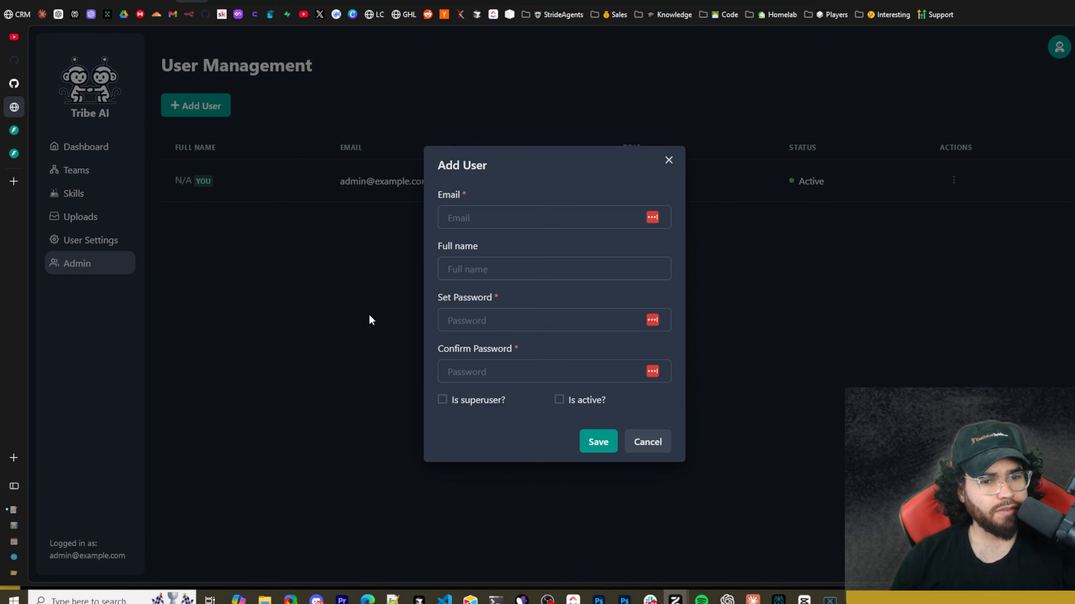
{"action": "left_click", "coordinate": [441, 221]}
{"action": "left_click", "coordinate": [443, 271]}
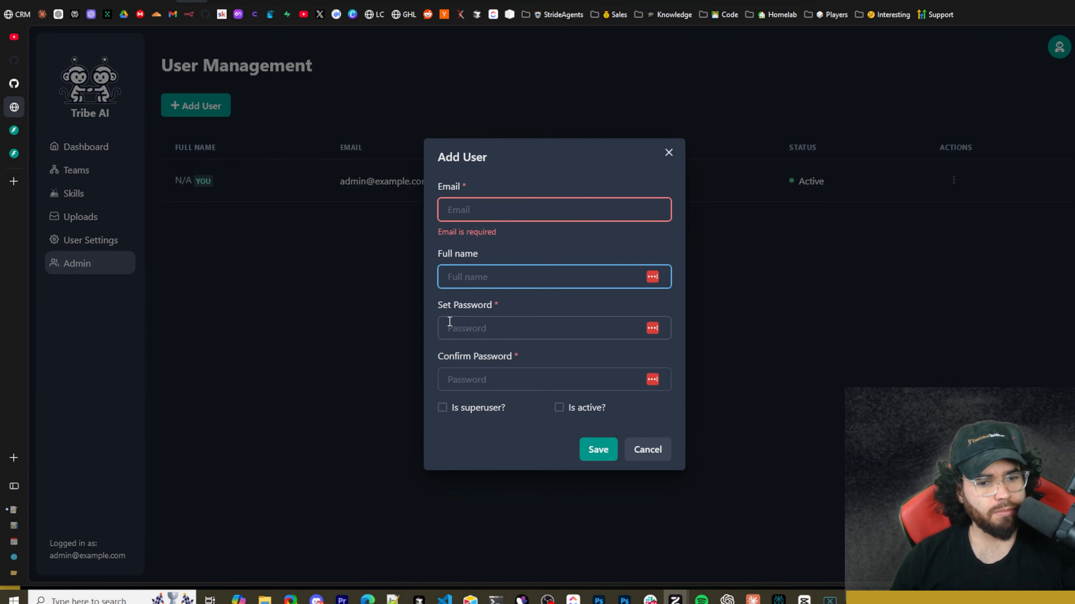
{"action": "left_click", "coordinate": [442, 408]}
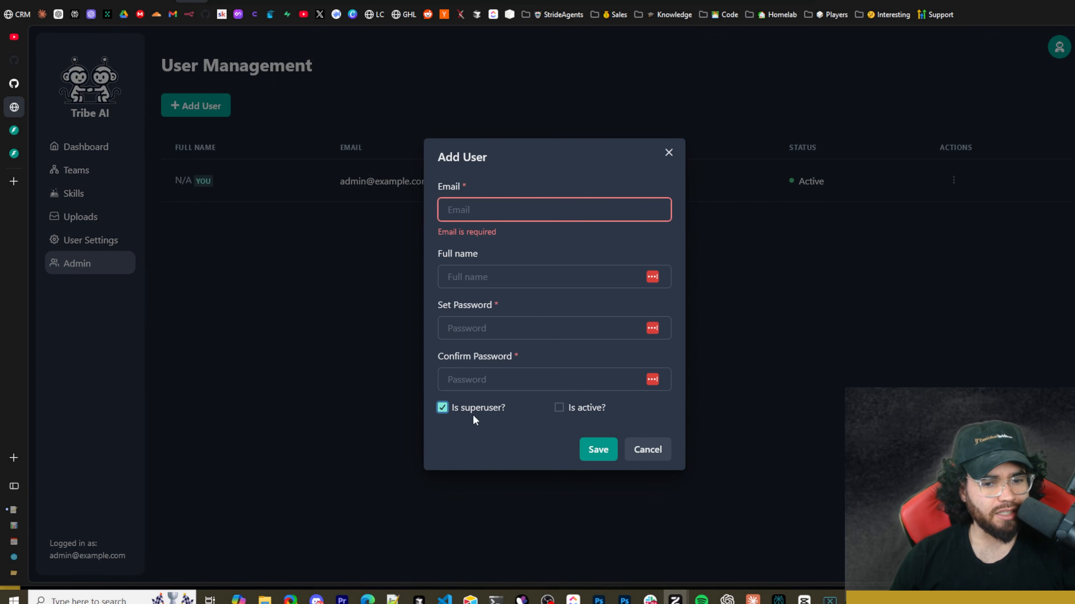
{"action": "left_click", "coordinate": [559, 408]}
{"action": "left_click", "coordinate": [643, 449]}
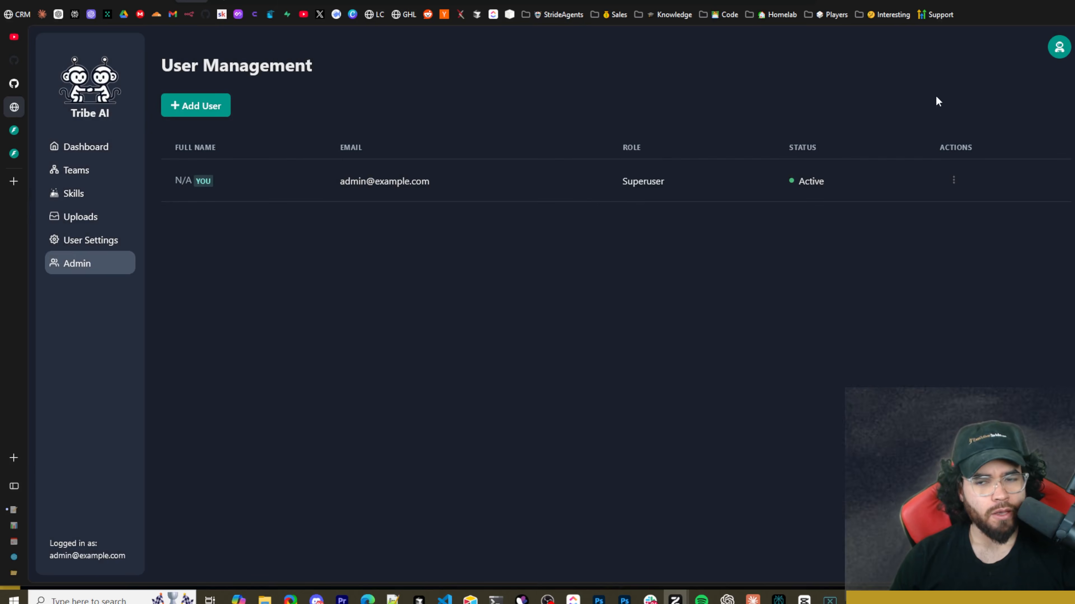
Start a new upload with name and description test, and attach the A2P 10DLC Registration Bulletproof Guide - GoHighLevel PDF.
{"action": "left_click", "coordinate": [122, 216]}
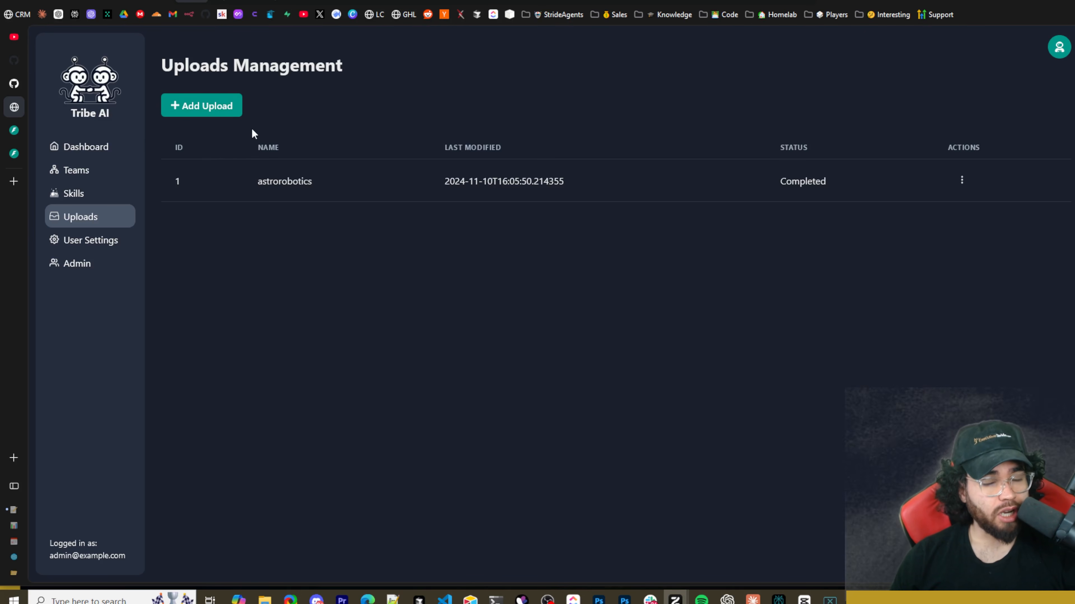
{"action": "left_click", "coordinate": [207, 110]}
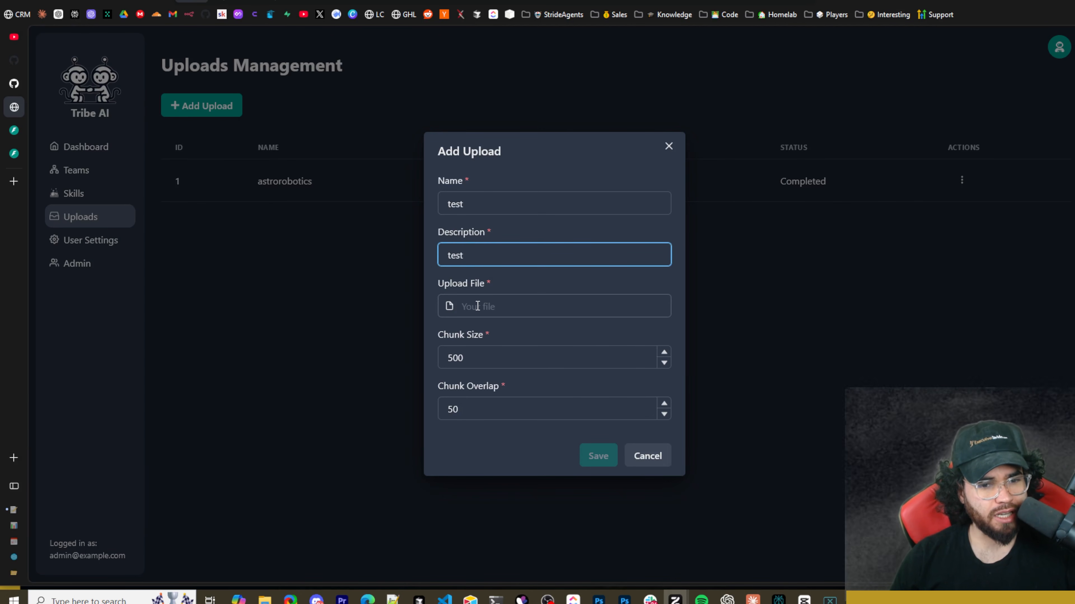
{"action": "left_click", "coordinate": [448, 306]}
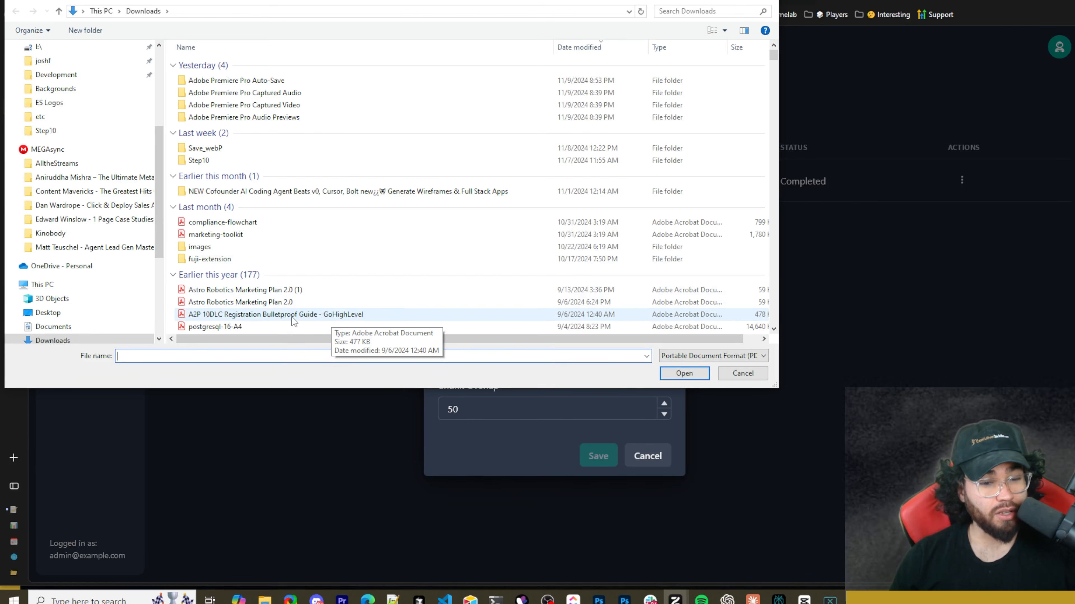
{"action": "double_click", "coordinate": [236, 316]}
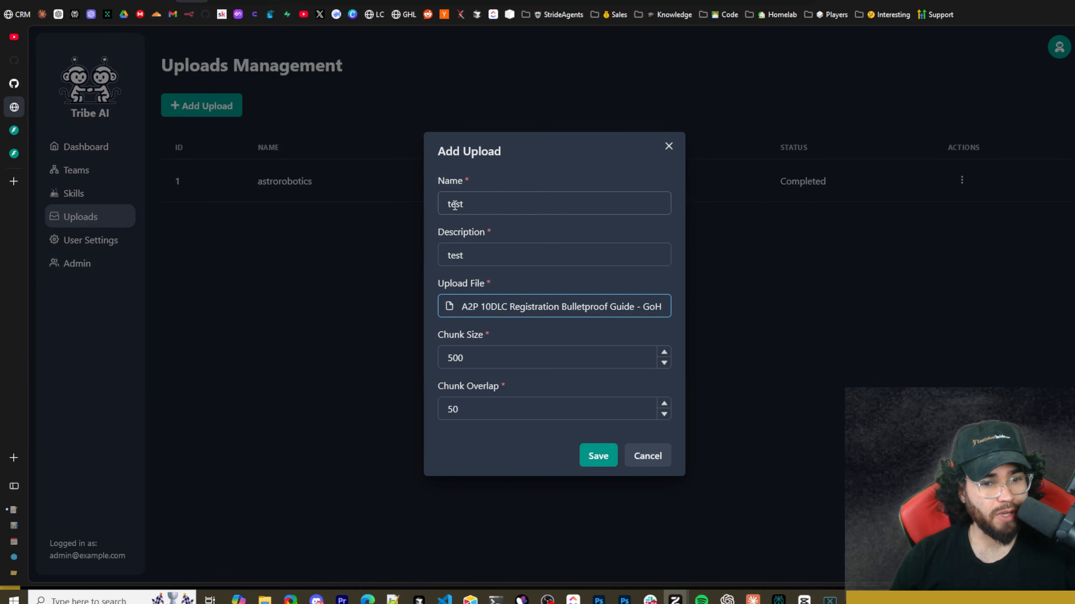
Change the new upload's name and description to a2p, look over the chunk size and overlap settings, and save the upload.
{"action": "double_click", "coordinate": [433, 201]}
{"action": "type", "text": "a2p"}
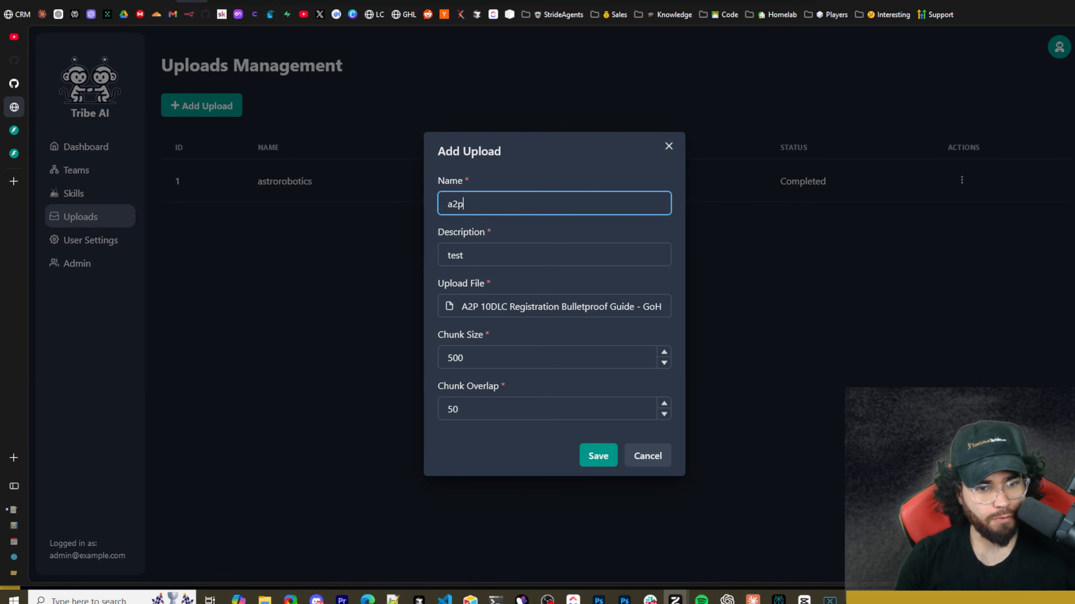
{"action": "key", "text": "ctrl+a"}
{"action": "key", "text": "ctrl+c"}
{"action": "double_click", "coordinate": [492, 254]}
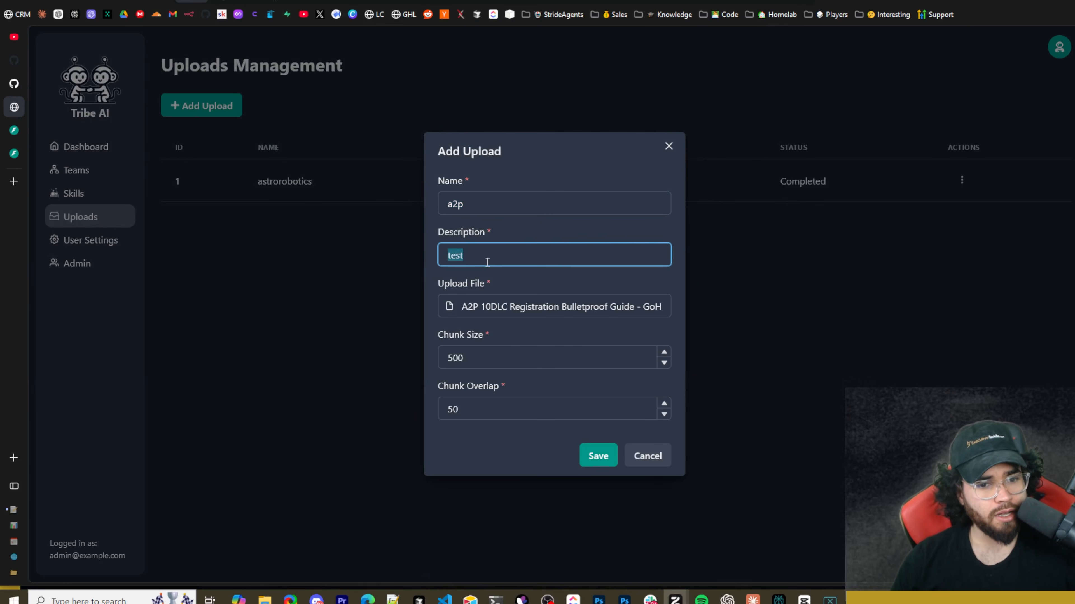
{"action": "key", "text": "ctrl+v"}
{"action": "left_click_drag", "start_coordinate": [450, 339], "coordinate": [469, 341]}
{"action": "left_click_drag", "start_coordinate": [443, 388], "coordinate": [473, 391]}
{"action": "left_click", "coordinate": [609, 459]}
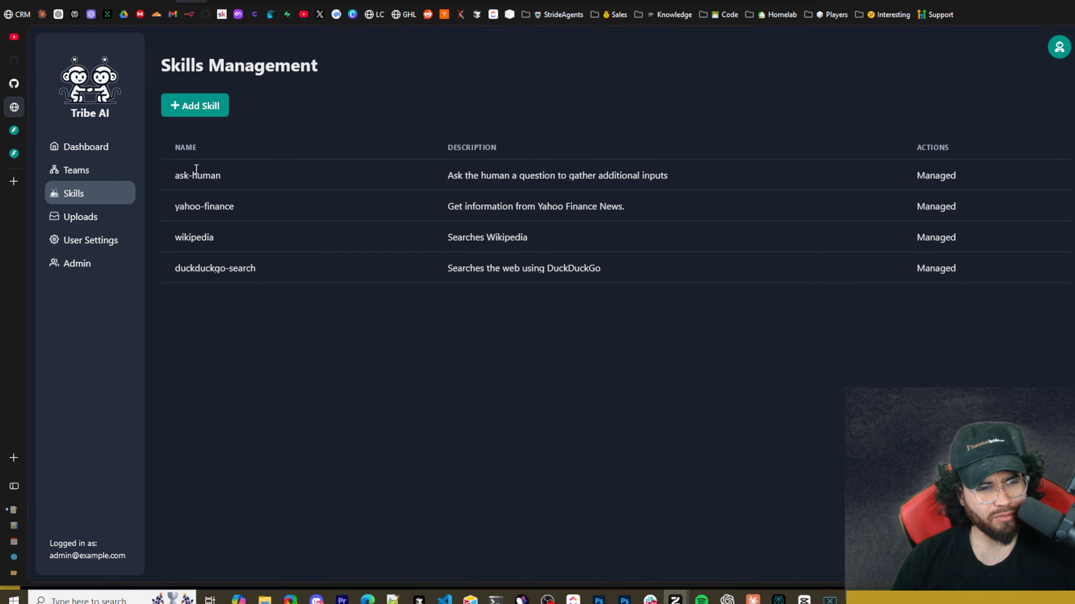
Review the names and descriptions of the ask-human, yahoo-finance, wikipedia and duckduckgo-search skills on the skills page.
{"action": "left_click_drag", "start_coordinate": [179, 175], "coordinate": [216, 176]}
{"action": "left_click_drag", "start_coordinate": [456, 179], "coordinate": [510, 176]}
{"action": "left_click_drag", "start_coordinate": [586, 177], "coordinate": [642, 177]}
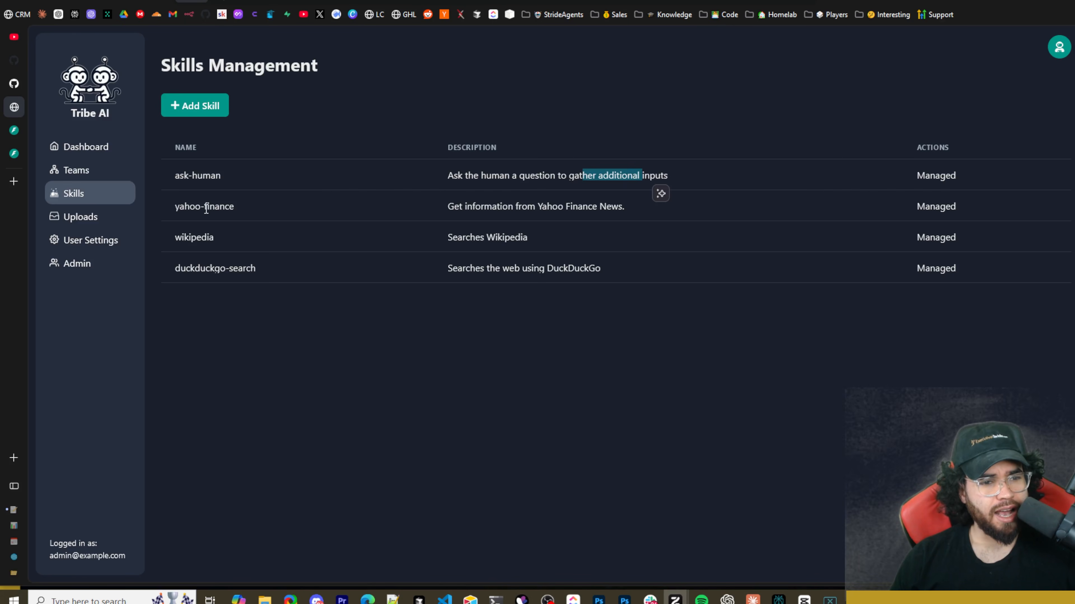
{"action": "left_click_drag", "start_coordinate": [204, 206], "coordinate": [260, 204]}
{"action": "left_click", "coordinate": [469, 210]}
{"action": "left_click_drag", "start_coordinate": [469, 209], "coordinate": [631, 215]}
{"action": "left_click", "coordinate": [601, 301]}
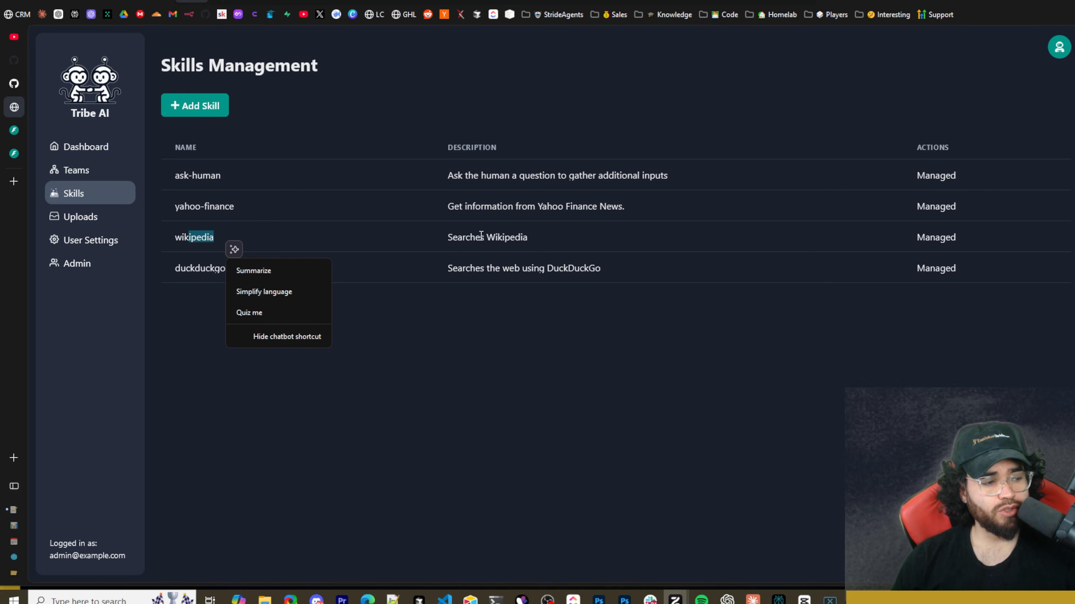
{"action": "left_click", "coordinate": [211, 300]}
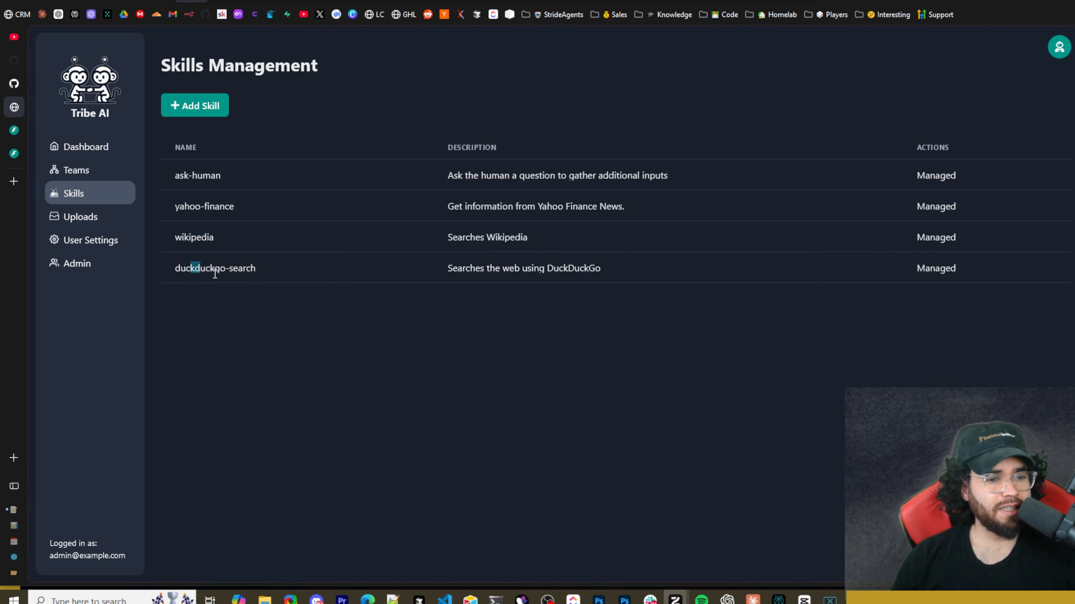
{"action": "left_click_drag", "start_coordinate": [191, 268], "coordinate": [243, 269]}
{"action": "left_click", "coordinate": [444, 305]}
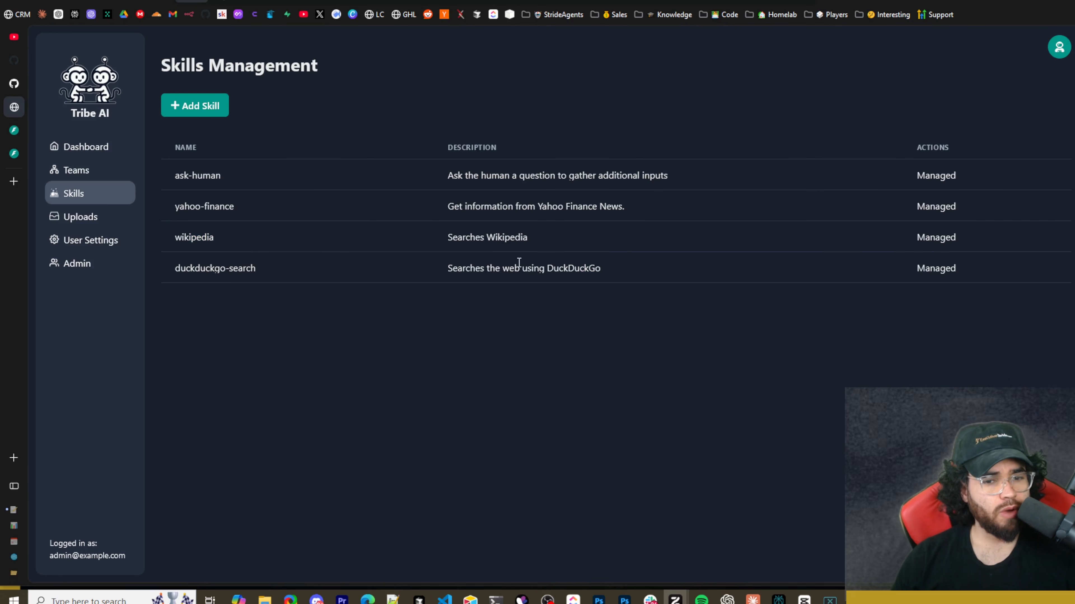
Start a new skill and add an Authorization key to the headers of its skill definition.
{"action": "left_click", "coordinate": [216, 112]}
{"action": "left_click", "coordinate": [510, 234]}
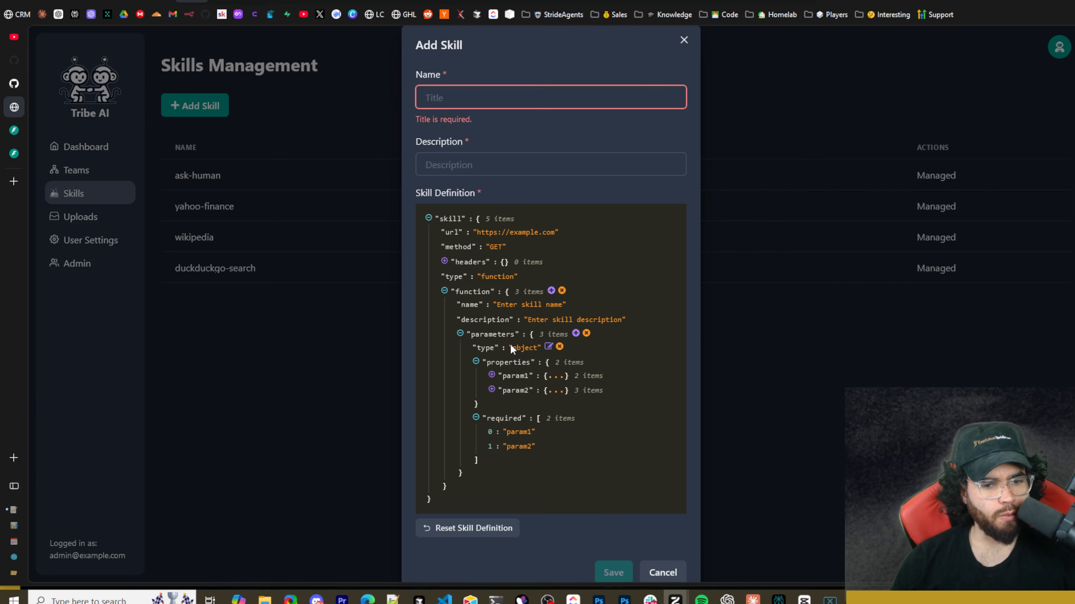
{"action": "left_click", "coordinate": [444, 261]}
{"action": "left_click", "coordinate": [547, 261]}
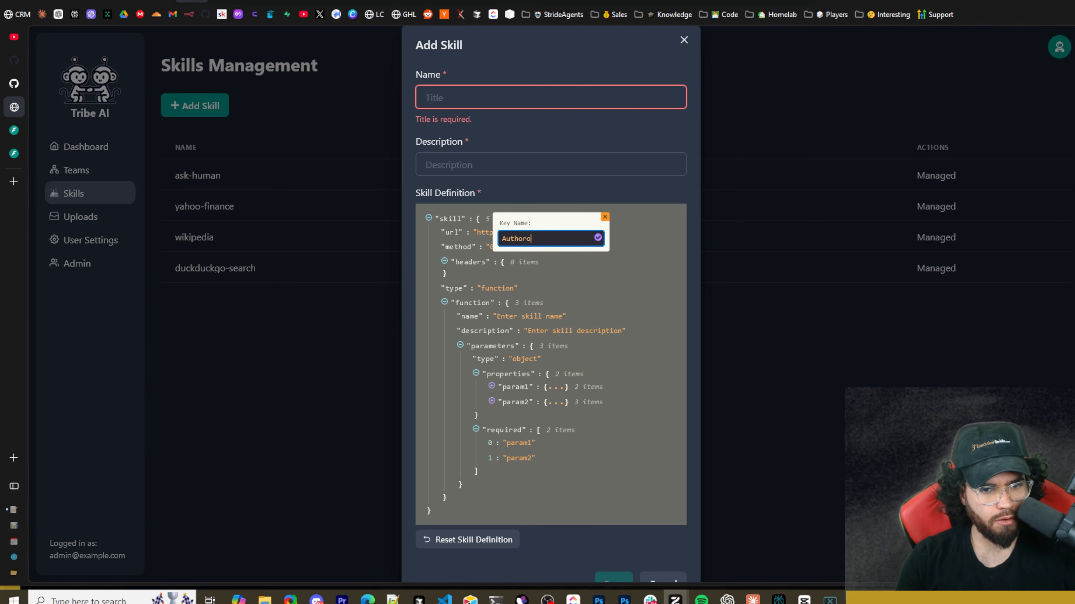
{"action": "left_click", "coordinate": [598, 238]}
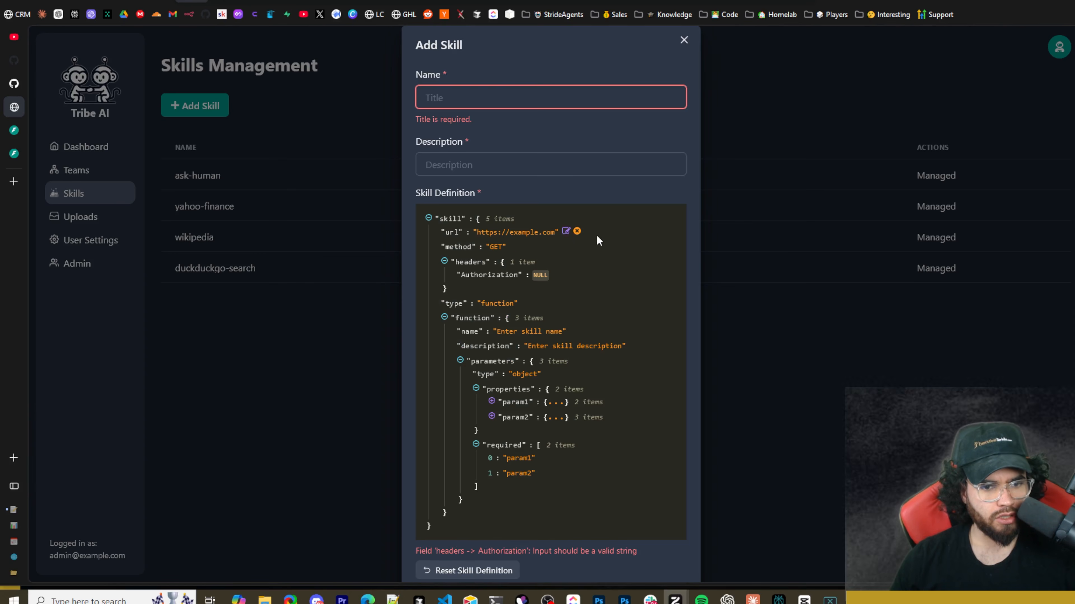
Replace the Authorization header's null value with a bearer token.
{"action": "double_click", "coordinate": [539, 273]}
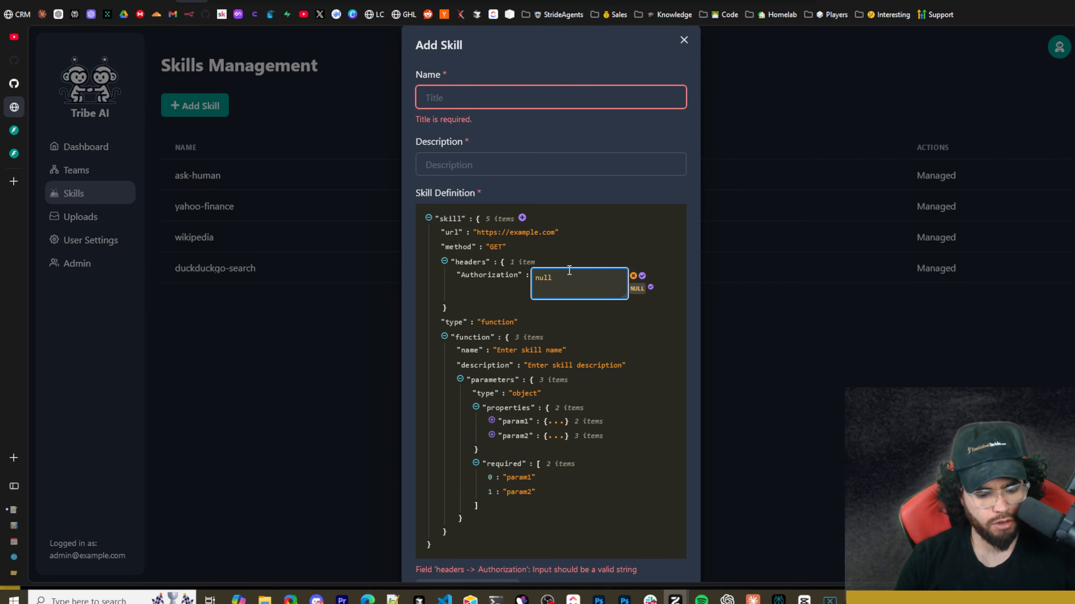
{"action": "key", "text": "ctrl+a"}
{"action": "key", "text": "BackSpace"}
{"action": "type", "text": "Be"}
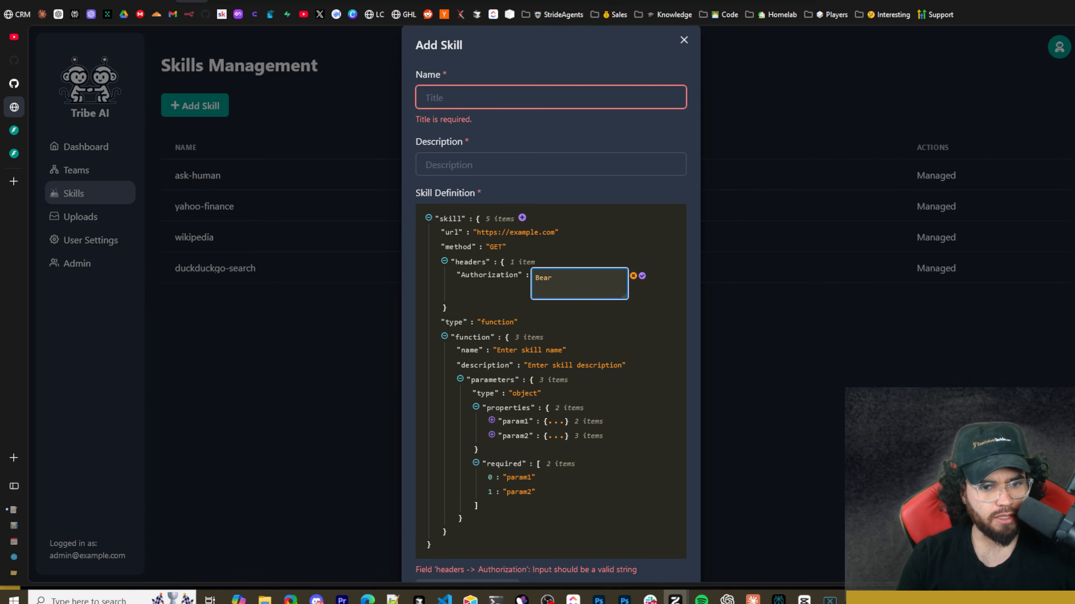
{"action": "type", "text": "arer IHSOAFHDSF"}
{"action": "left_click", "coordinate": [641, 275]}
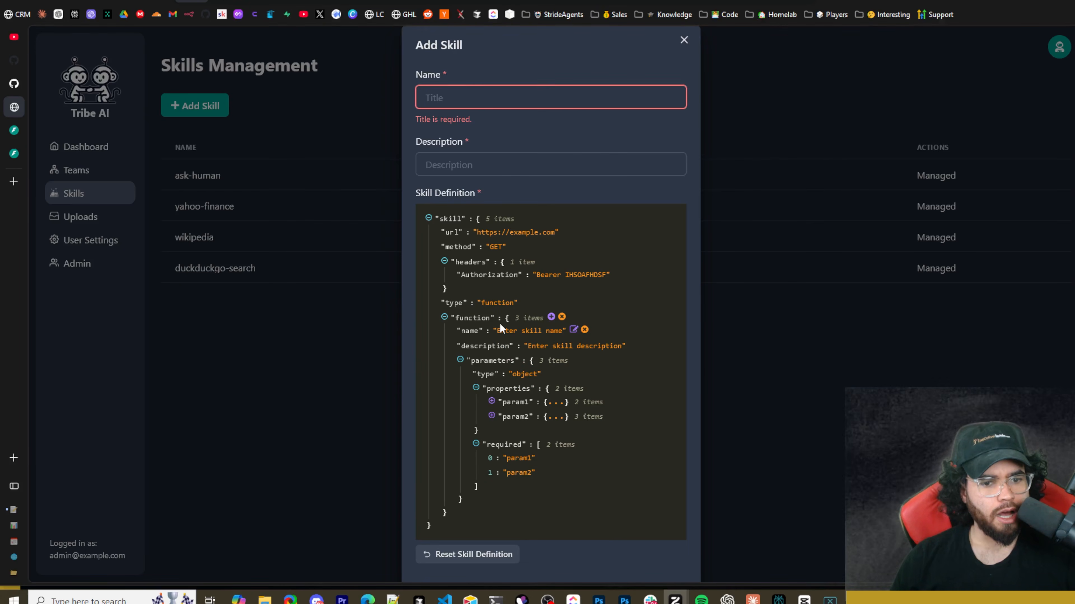
Open the key name prompt for the skill's function object, dismiss it, and discard the new skill form.
{"action": "left_click", "coordinate": [552, 318]}
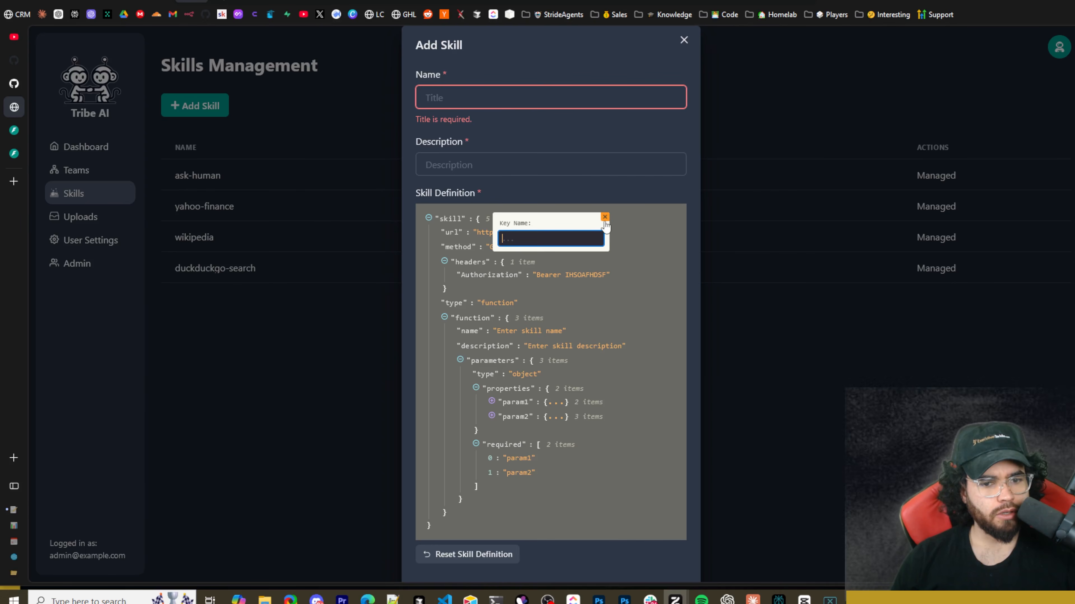
{"action": "left_click", "coordinate": [580, 250]}
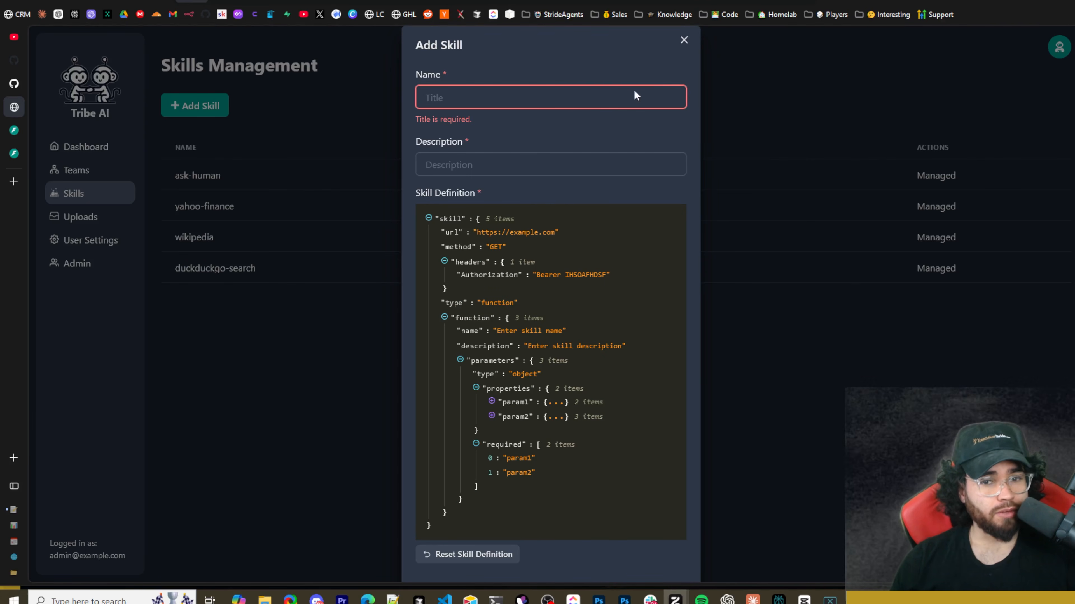
{"action": "left_click", "coordinate": [684, 40]}
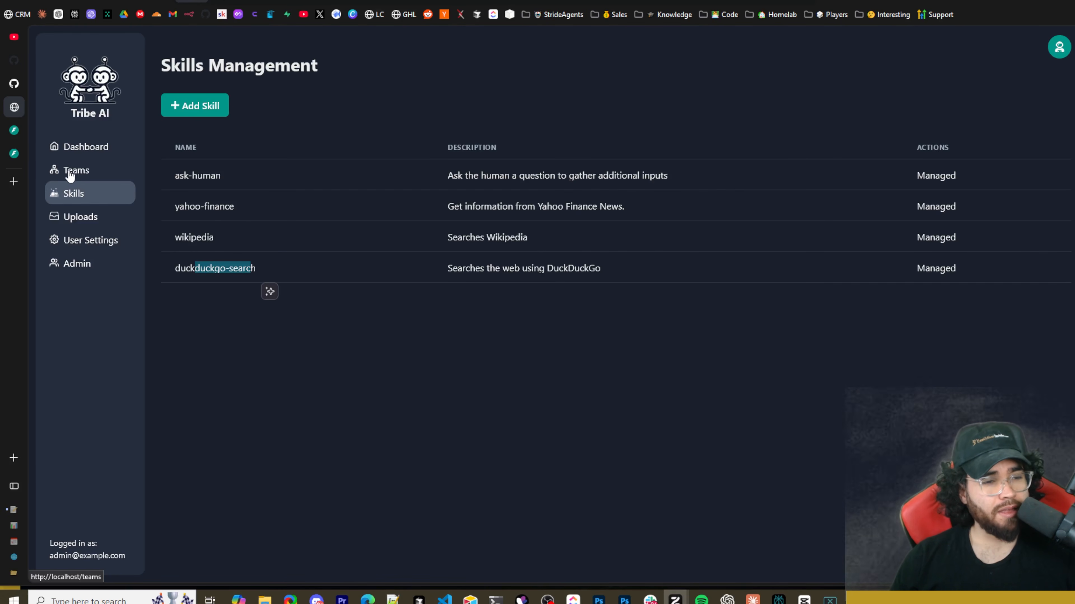
Create a team named Researcher with the Hierarchical workflow and no description.
{"action": "left_click", "coordinate": [69, 175]}
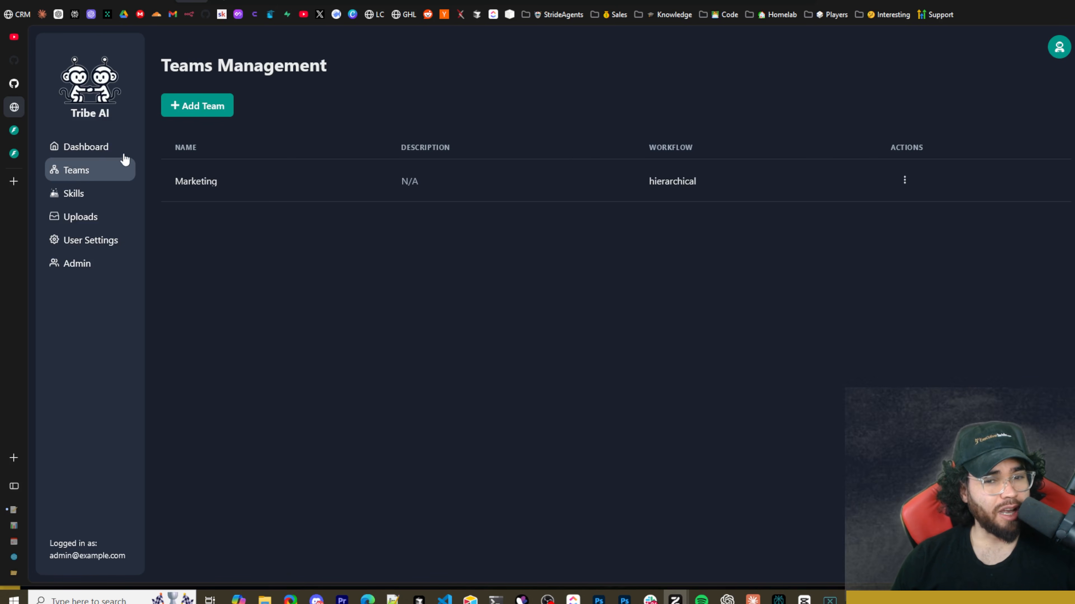
{"action": "left_click", "coordinate": [223, 108]}
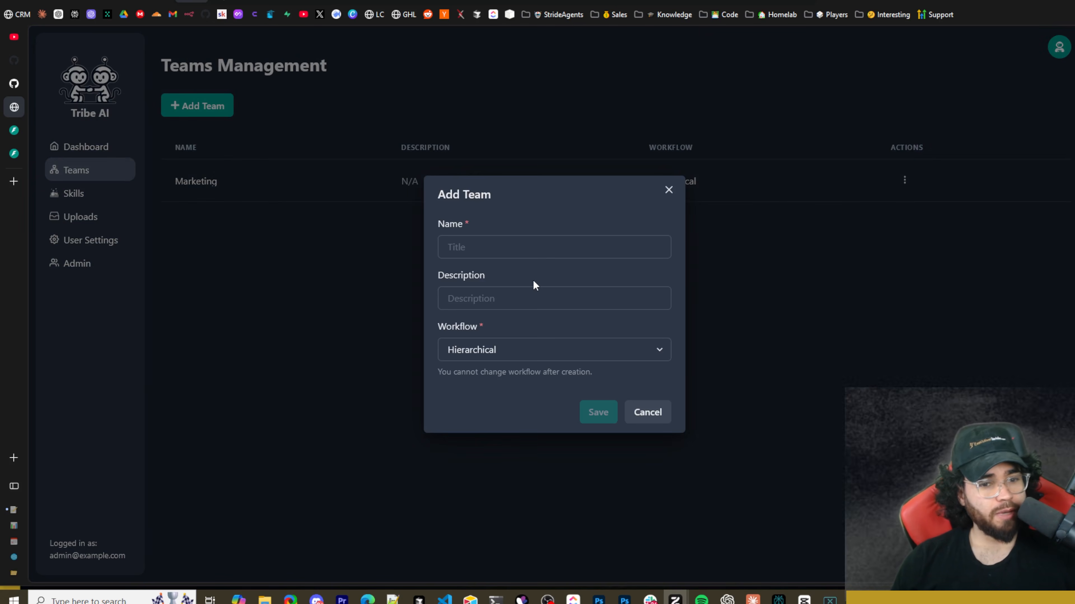
{"action": "left_click", "coordinate": [503, 351]}
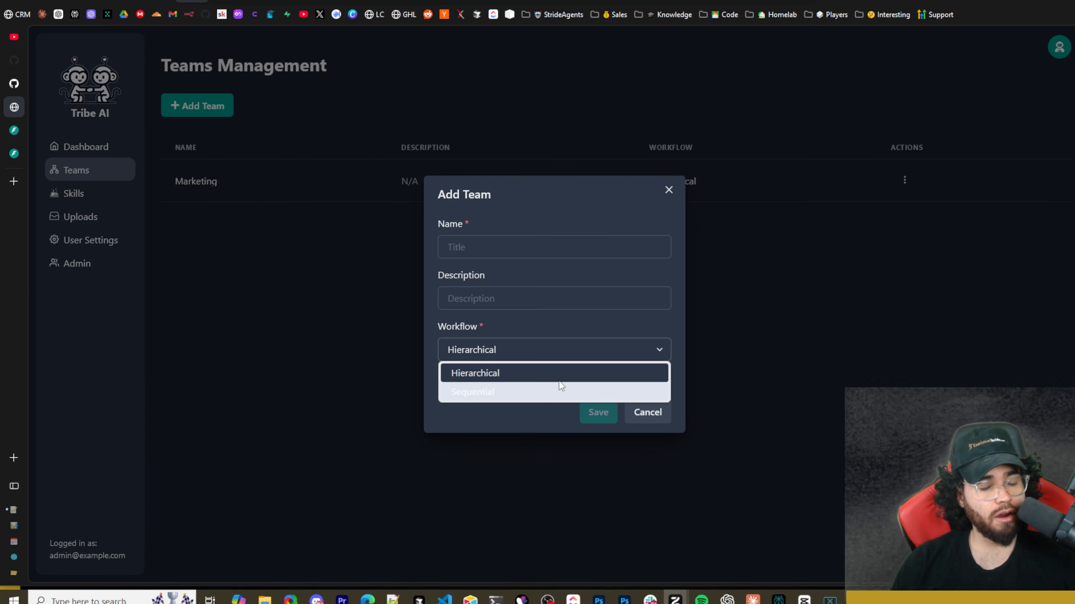
{"action": "left_click", "coordinate": [588, 247]}
{"action": "type", "text": "rer"}
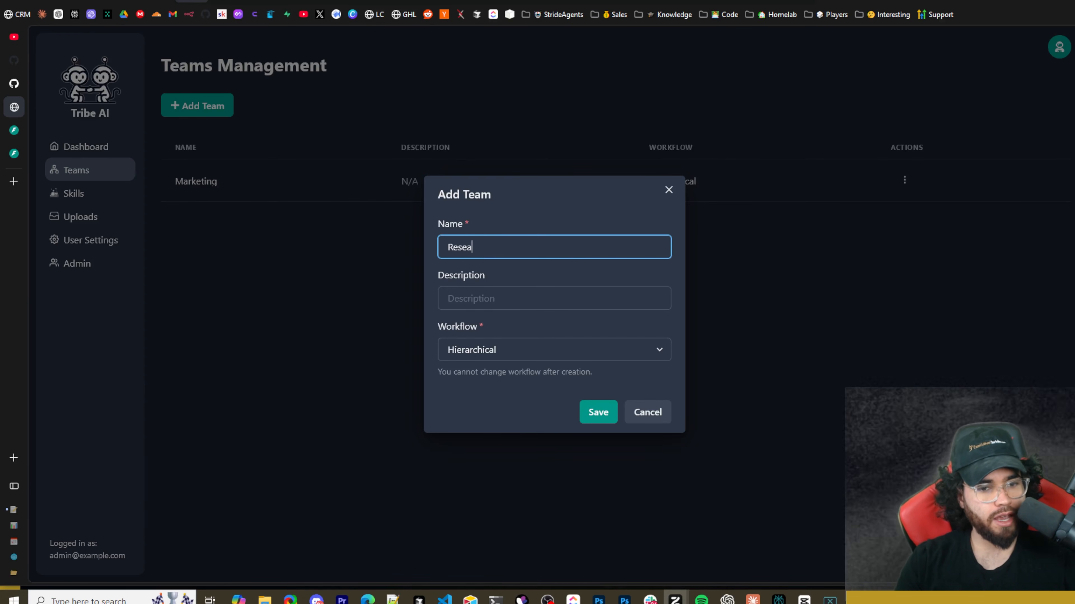
{"action": "left_click", "coordinate": [549, 307]}
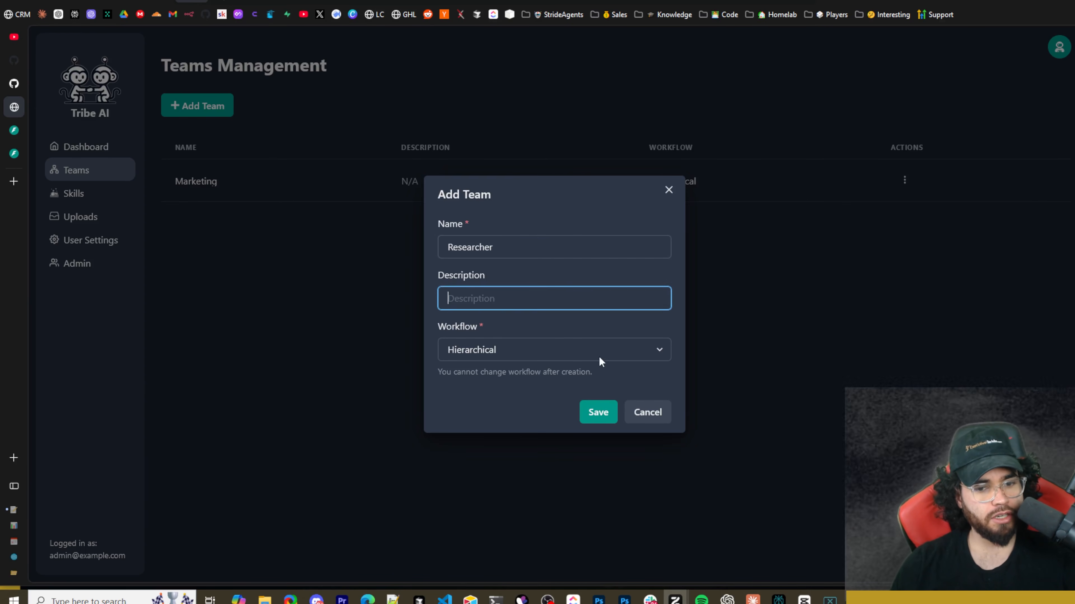
{"action": "left_click", "coordinate": [598, 412]}
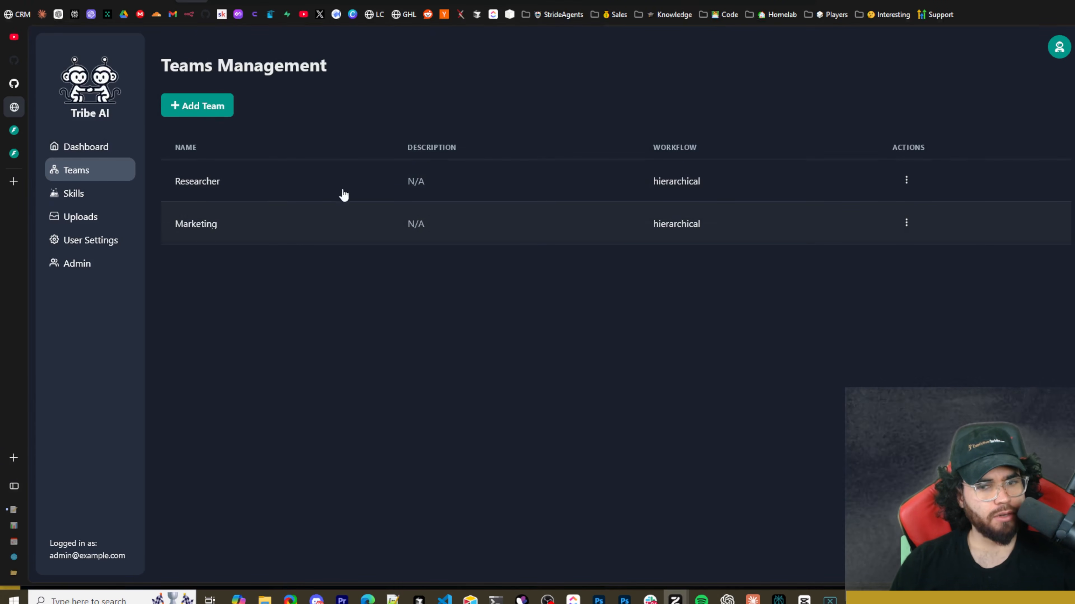
Look through the team pages, from the build diagram to the Researching team's chat, threads and API key configuration.
{"action": "left_click", "coordinate": [193, 271]}
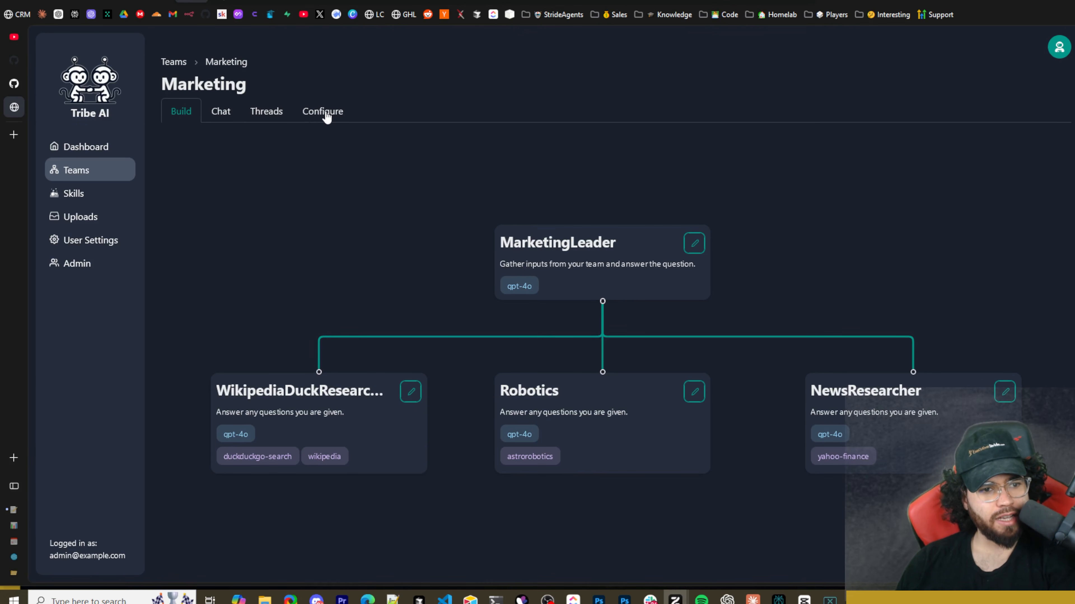
{"action": "left_click", "coordinate": [221, 115]}
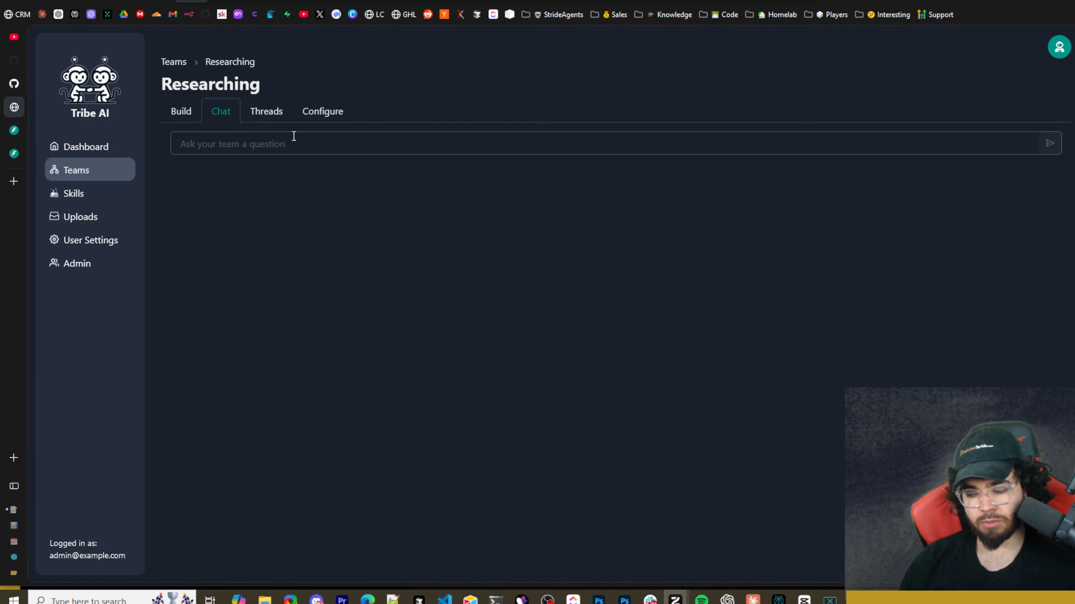
{"action": "left_click", "coordinate": [270, 114]}
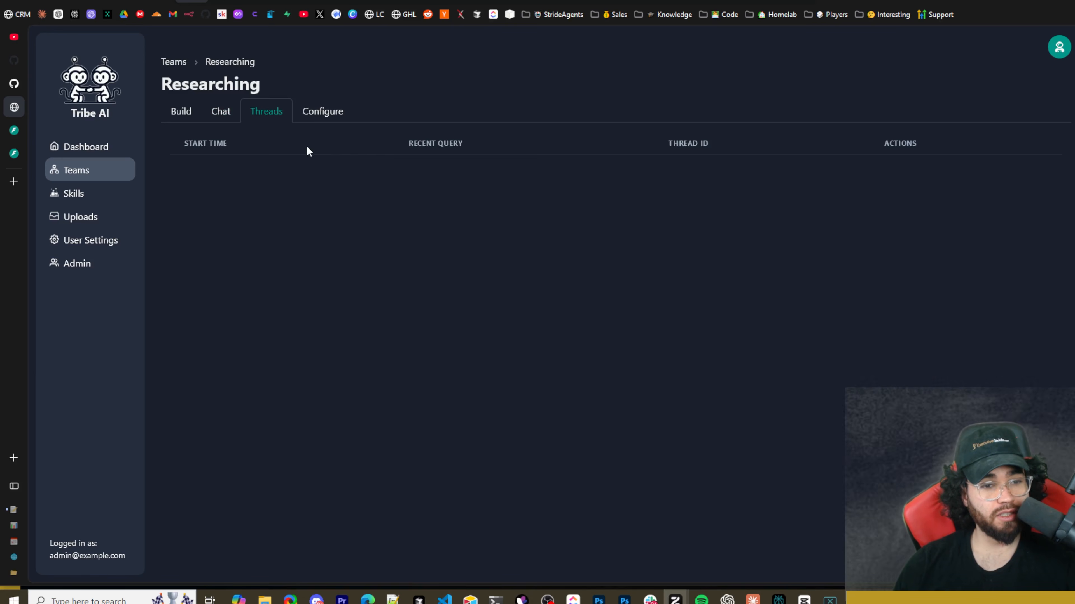
{"action": "left_click", "coordinate": [313, 111]}
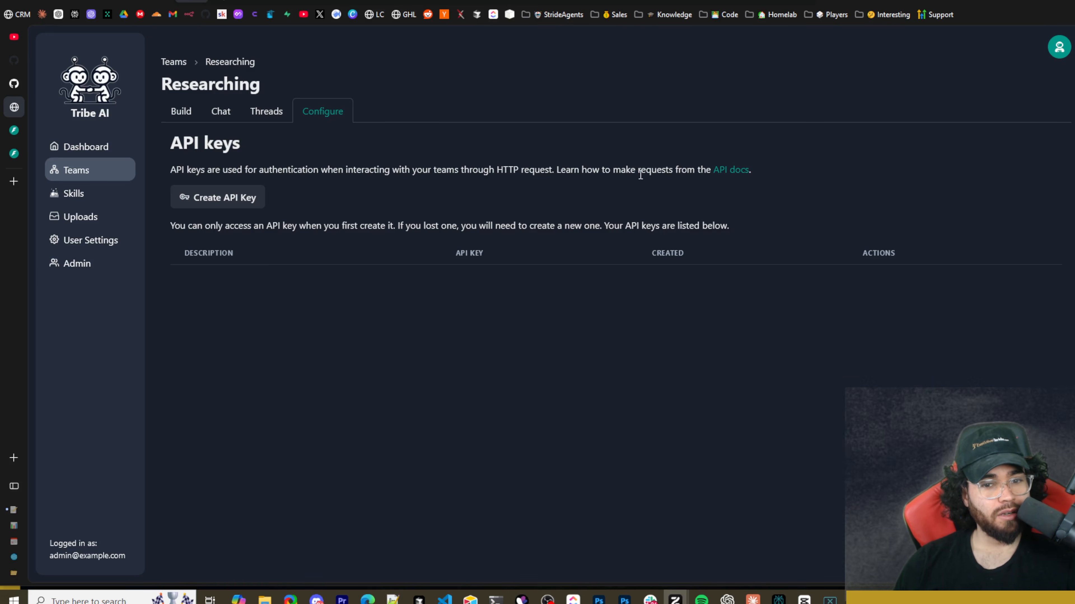
{"action": "left_click_drag", "start_coordinate": [638, 170], "coordinate": [687, 170]}
{"action": "left_click", "coordinate": [703, 187]}
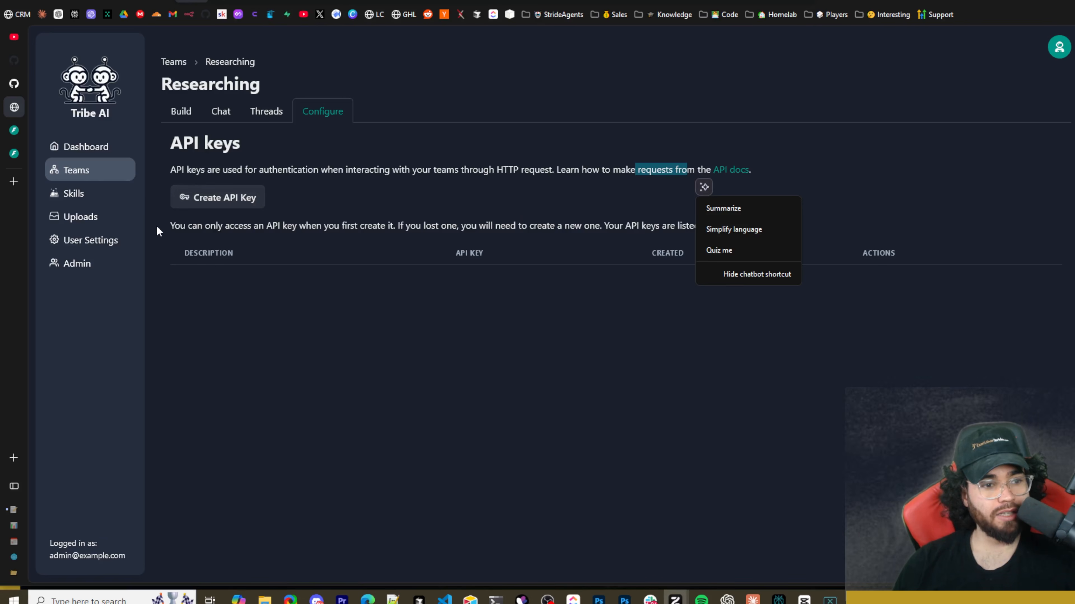
Collapse the access-token endpoint in the API documentation and look through the login, users, teams, members, skills, threads and uploads endpoints.
{"action": "left_click", "coordinate": [63, 129]}
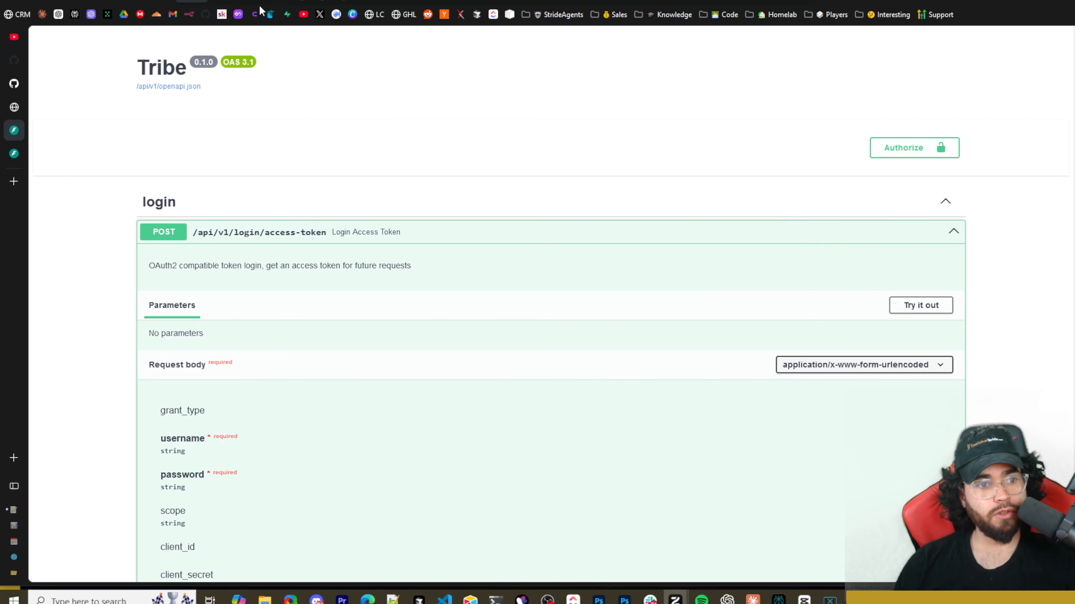
{"action": "left_click", "coordinate": [237, 234]}
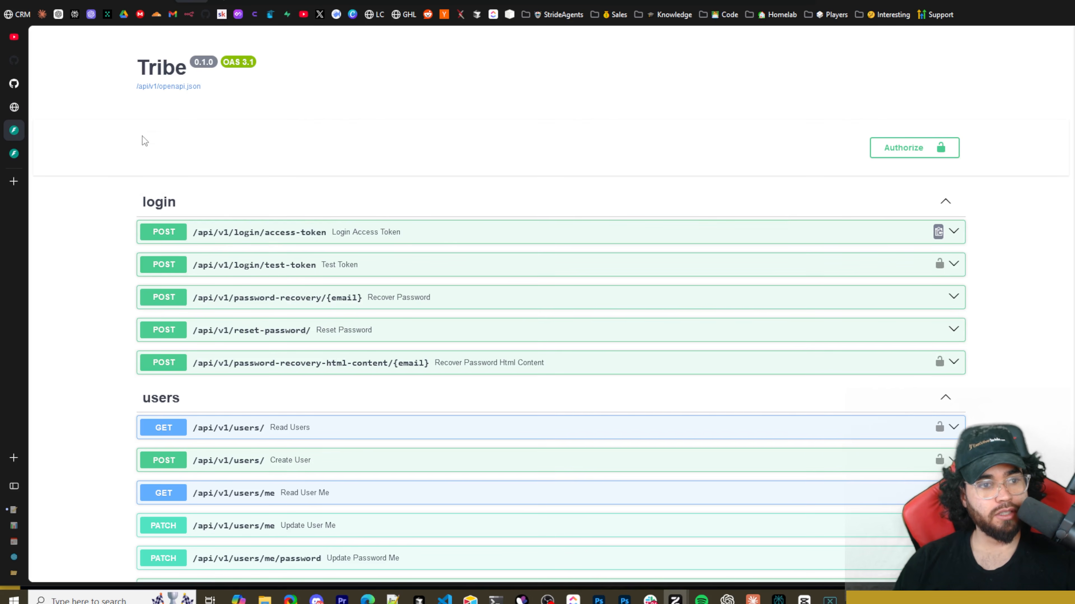
{"action": "scroll", "coordinate": [211, 225], "scroll_direction": "down", "scroll_amount": 1}
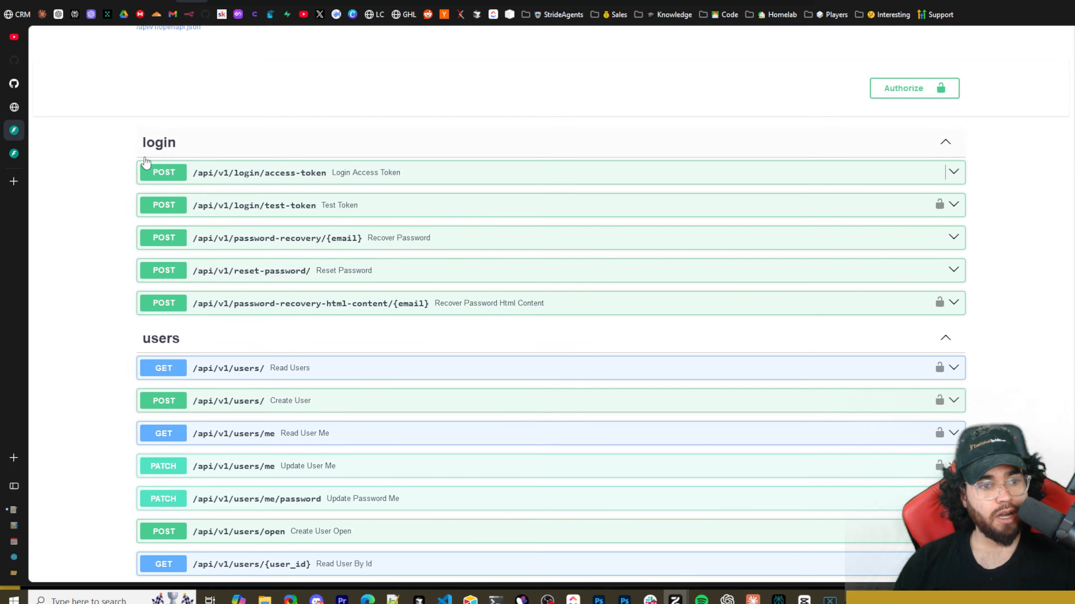
{"action": "scroll", "coordinate": [216, 235], "scroll_direction": "down", "scroll_amount": 2}
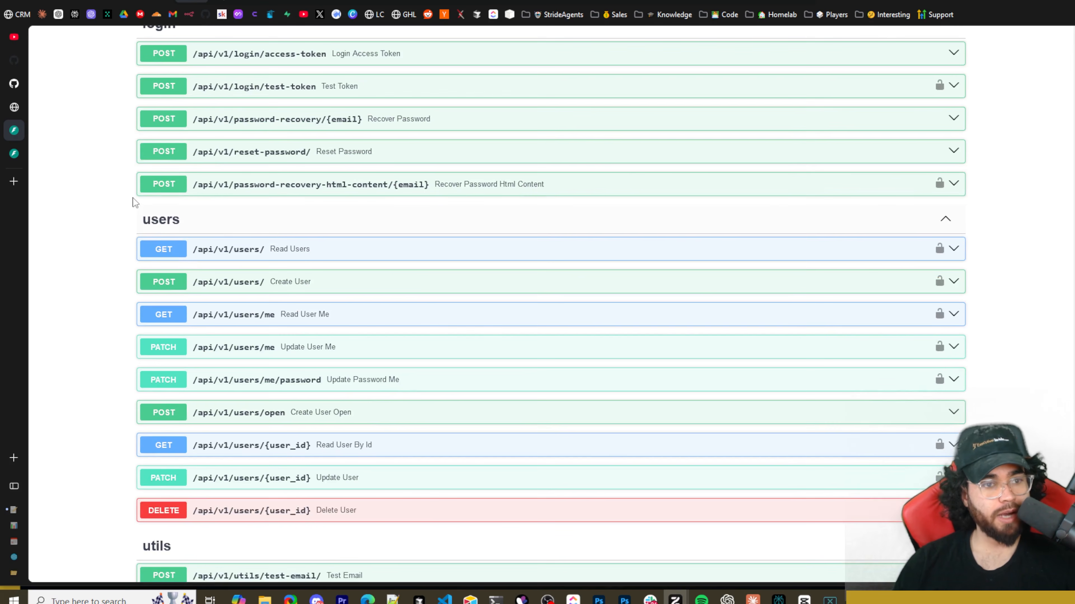
{"action": "scroll", "coordinate": [231, 230], "scroll_direction": "up", "scroll_amount": 1}
{"action": "scroll", "coordinate": [232, 230], "scroll_direction": "down", "scroll_amount": 3}
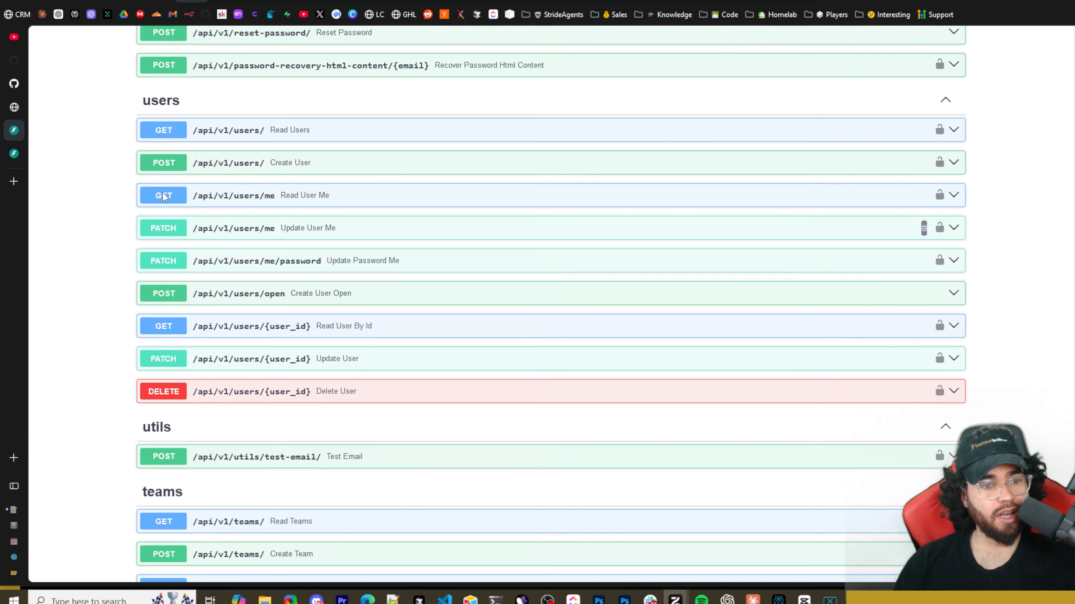
{"action": "scroll", "coordinate": [223, 235], "scroll_direction": "up", "scroll_amount": 2}
{"action": "scroll", "coordinate": [223, 236], "scroll_direction": "up", "scroll_amount": 3}
{"action": "scroll", "coordinate": [202, 267], "scroll_direction": "down", "scroll_amount": 5}
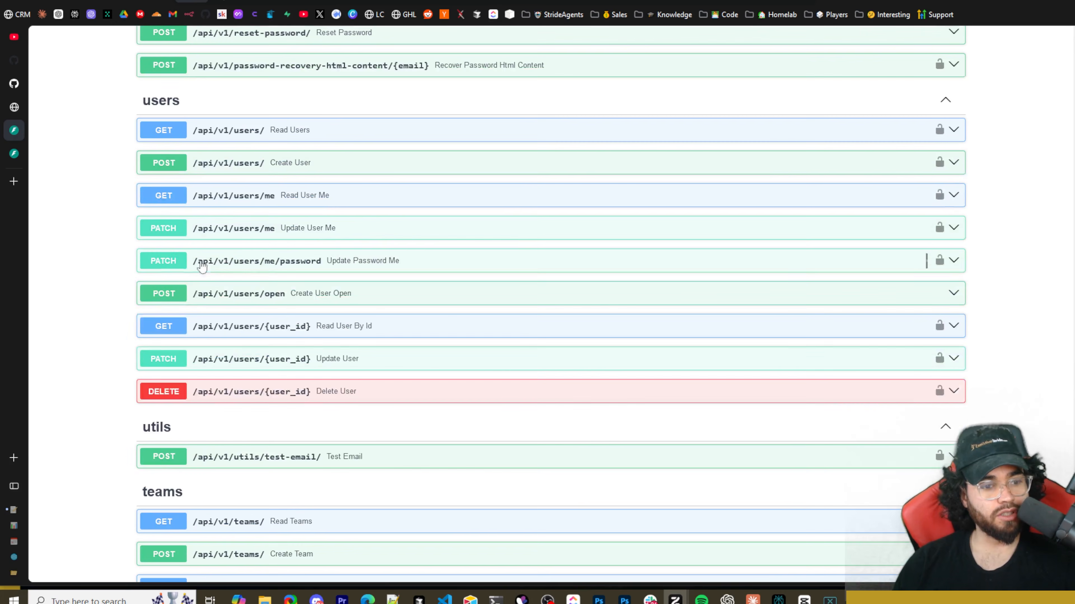
{"action": "scroll", "coordinate": [260, 254], "scroll_direction": "down", "scroll_amount": 4}
{"action": "scroll", "coordinate": [248, 251], "scroll_direction": "down", "scroll_amount": 3}
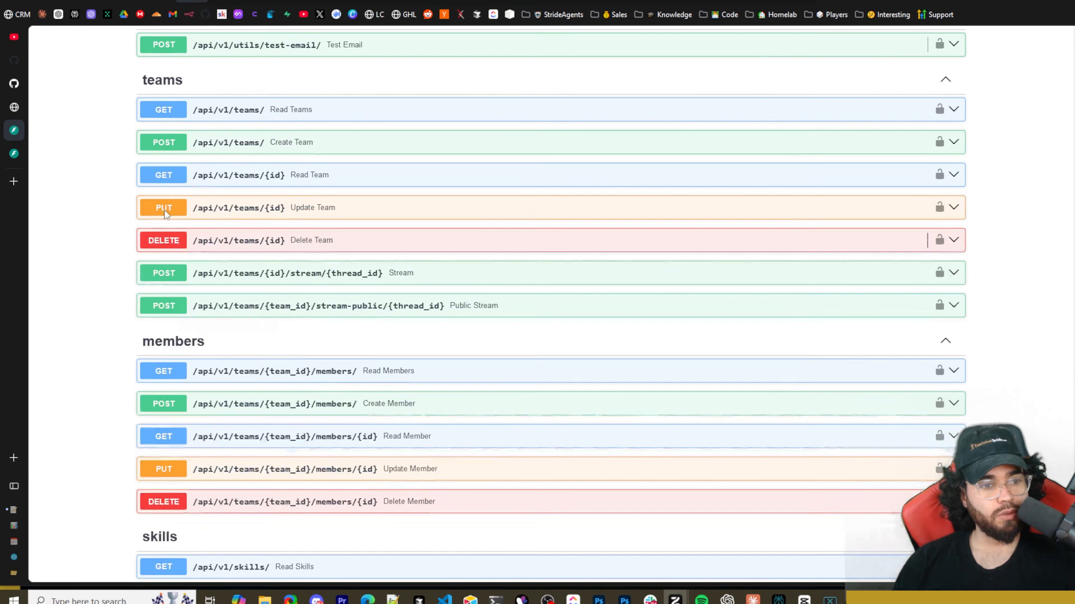
{"action": "scroll", "coordinate": [248, 251], "scroll_direction": "down", "scroll_amount": 5}
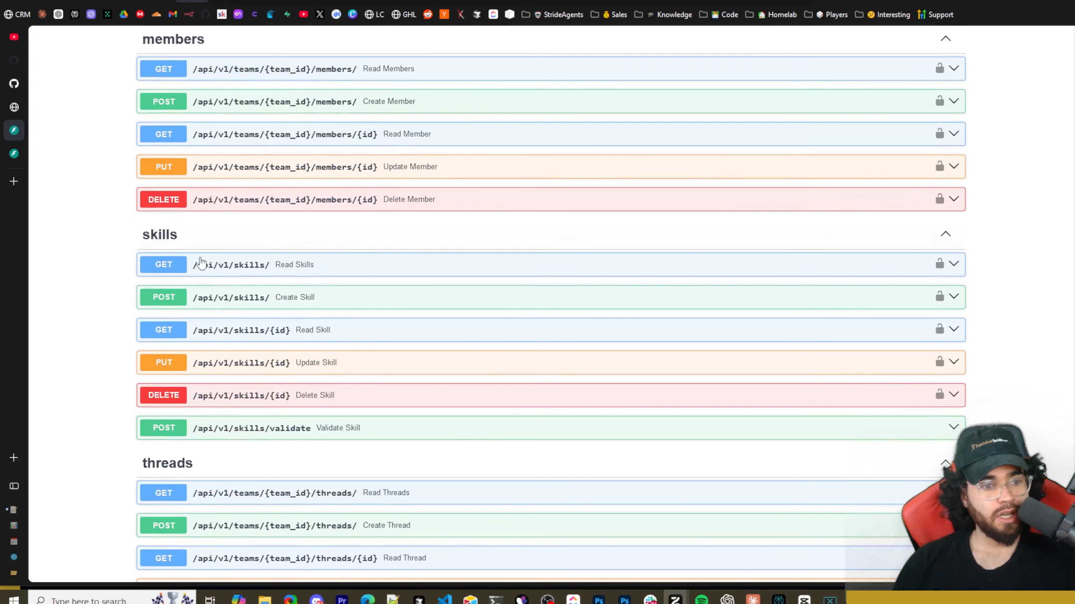
{"action": "scroll", "coordinate": [213, 279], "scroll_direction": "down", "scroll_amount": 3}
{"action": "scroll", "coordinate": [204, 322], "scroll_direction": "down", "scroll_amount": 3}
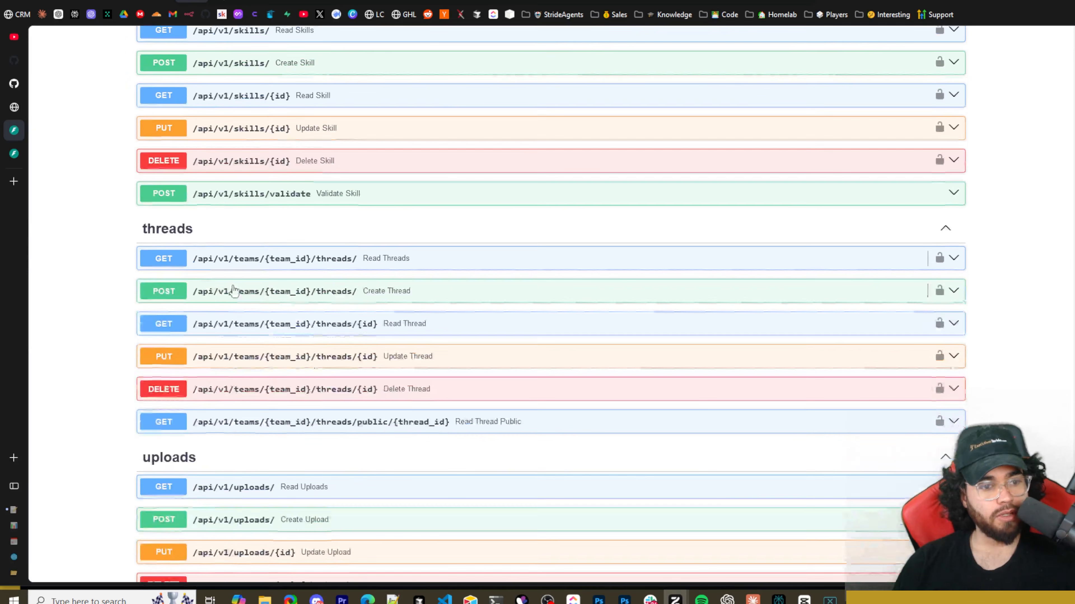
{"action": "scroll", "coordinate": [151, 260], "scroll_direction": "down", "scroll_amount": 12}
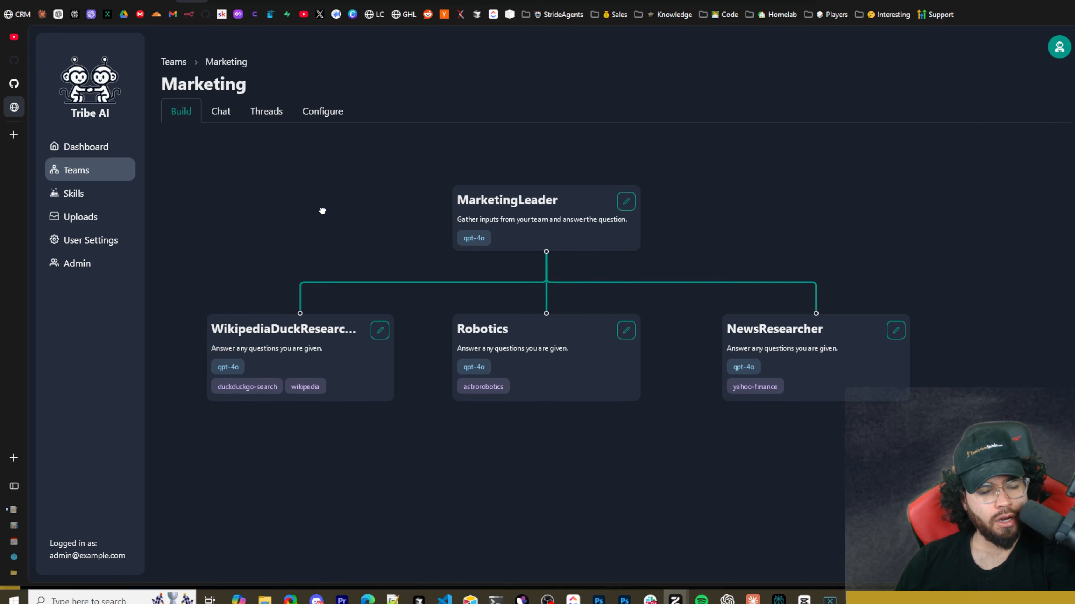
Even out the Marketing team diagram by shifting the Wikipedia researcher slightly outward and NewsResearcher slightly inward.
{"action": "scroll", "coordinate": [357, 206], "scroll_direction": "down", "scroll_amount": 2}
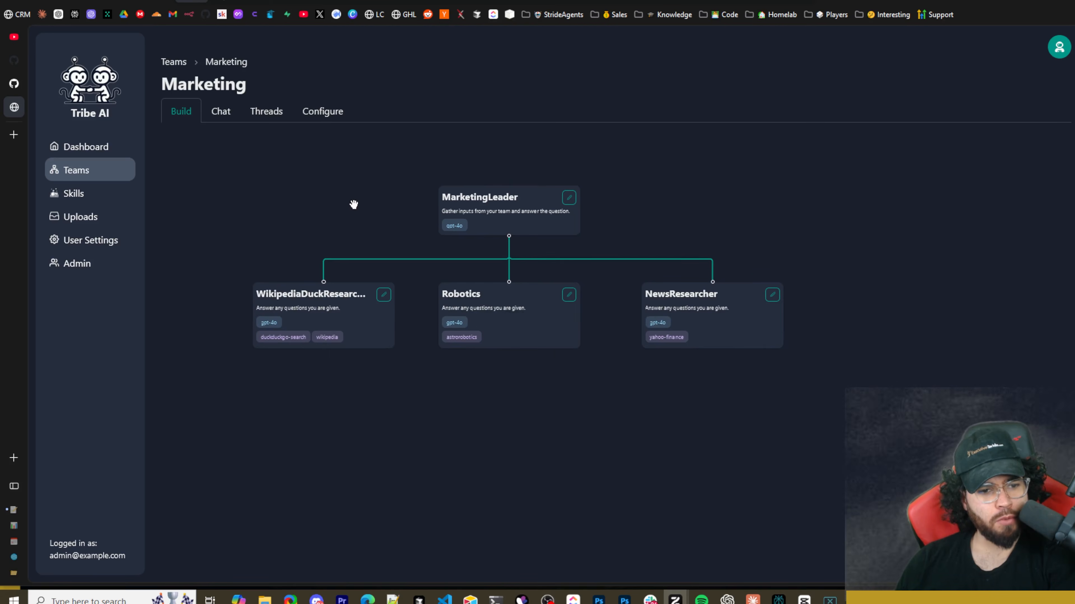
{"action": "left_click_drag", "start_coordinate": [338, 236], "coordinate": [342, 210]}
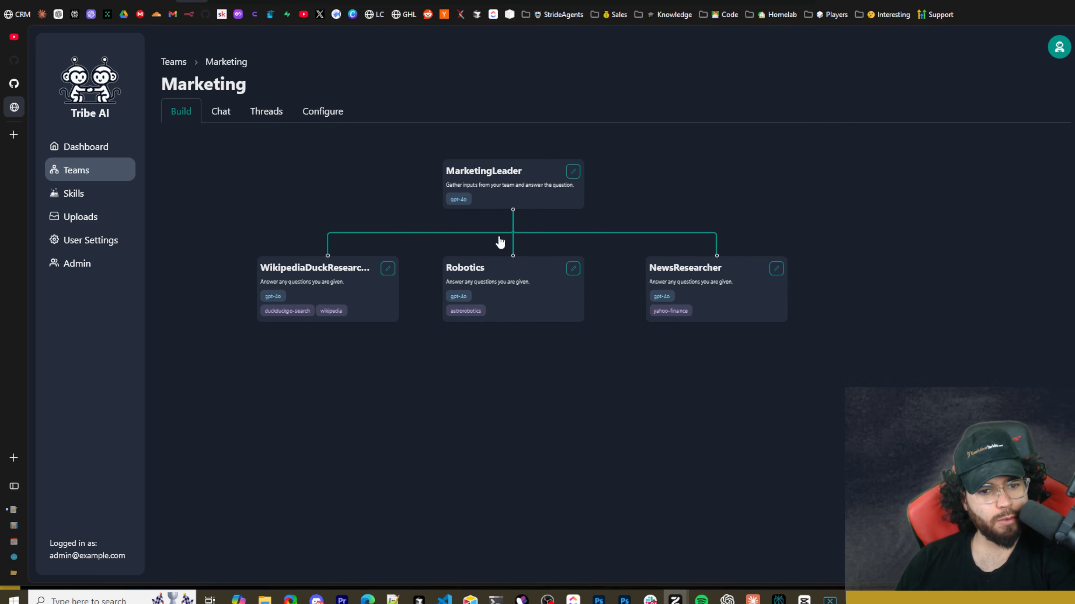
{"action": "left_click_drag", "start_coordinate": [372, 281], "coordinate": [363, 281]}
{"action": "mouse_move", "coordinate": [504, 283]}
{"action": "left_mouse_down"}
{"action": "mouse_move", "coordinate": [477, 283]}
{"action": "mouse_move", "coordinate": [503, 283]}
{"action": "left_mouse_up"}
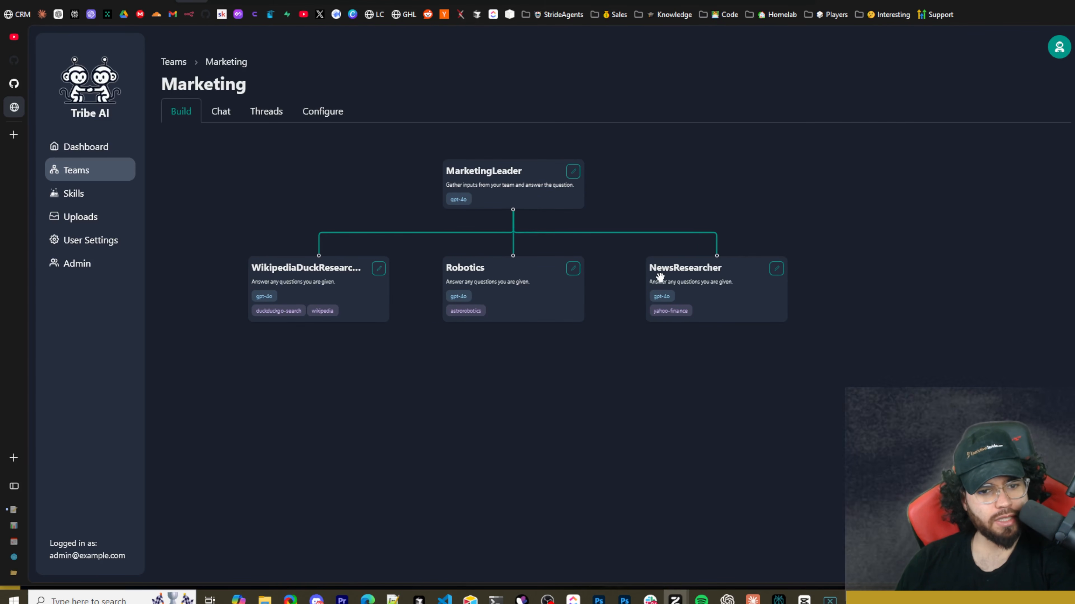
{"action": "mouse_move", "coordinate": [688, 280]}
{"action": "left_mouse_down"}
{"action": "mouse_move", "coordinate": [670, 280]}
{"action": "mouse_move", "coordinate": [679, 281]}
{"action": "left_mouse_up"}
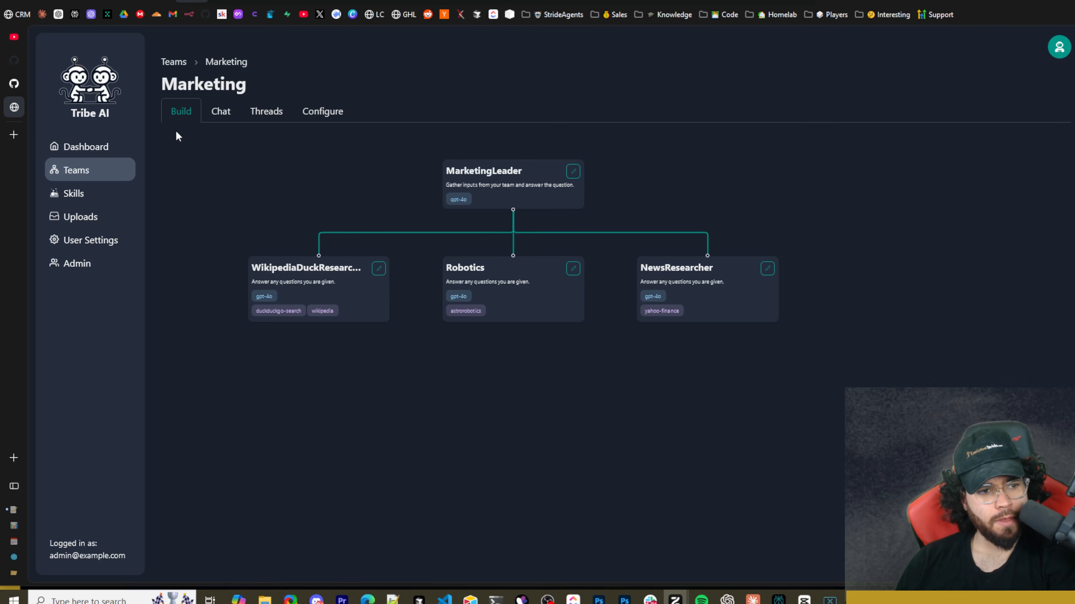
Open the Researching team from the teams list and add two workers in sequence below Worker1 in its build diagram.
{"action": "left_click", "coordinate": [93, 148]}
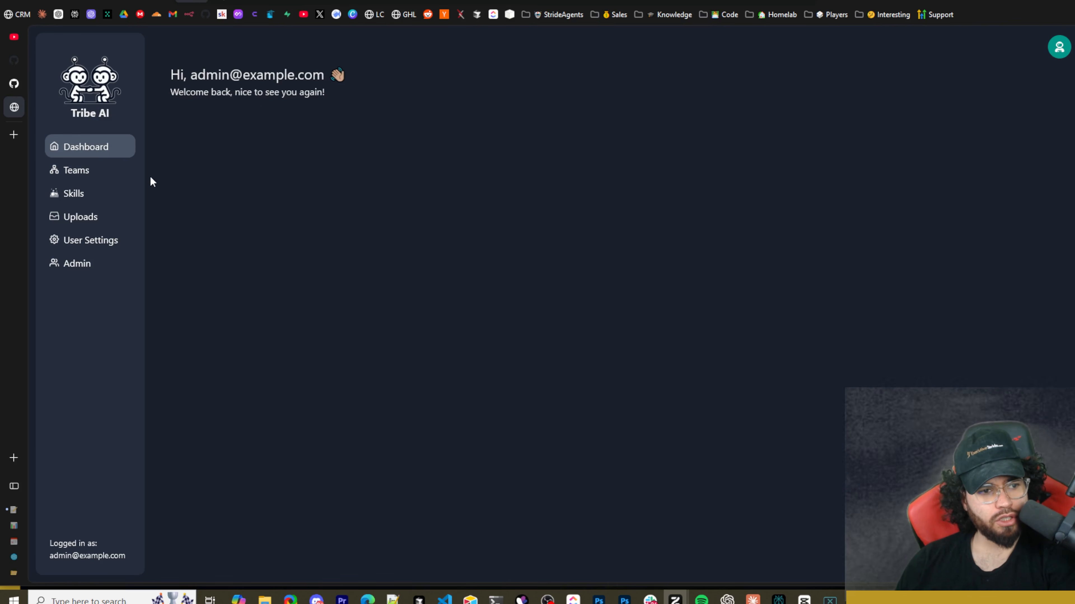
{"action": "left_click", "coordinate": [94, 174]}
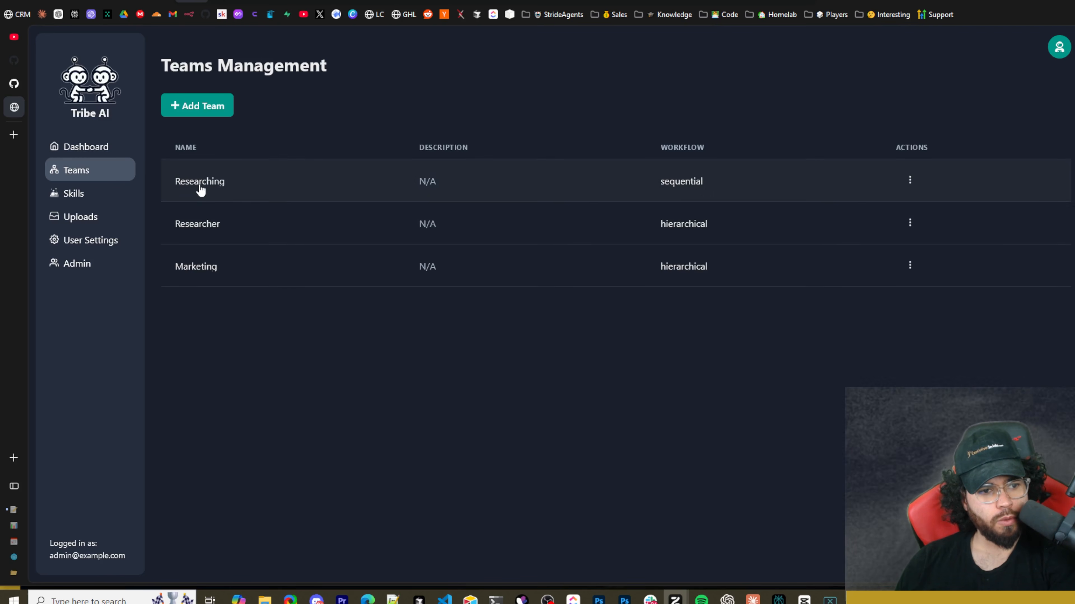
{"action": "left_click", "coordinate": [199, 187]}
{"action": "scroll", "coordinate": [648, 272], "scroll_direction": "down", "scroll_amount": 3}
{"action": "left_click_drag", "start_coordinate": [684, 313], "coordinate": [635, 201]}
{"action": "left_click_drag", "start_coordinate": [579, 330], "coordinate": [579, 433]}
{"action": "left_click_drag", "start_coordinate": [614, 396], "coordinate": [581, 211]}
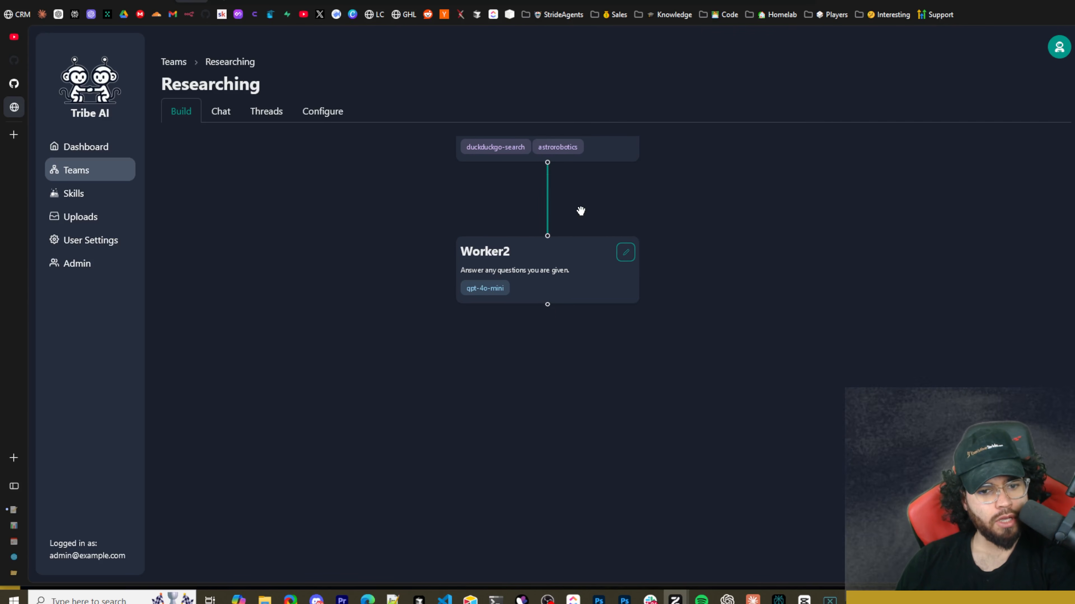
{"action": "left_click_drag", "start_coordinate": [545, 303], "coordinate": [542, 368]}
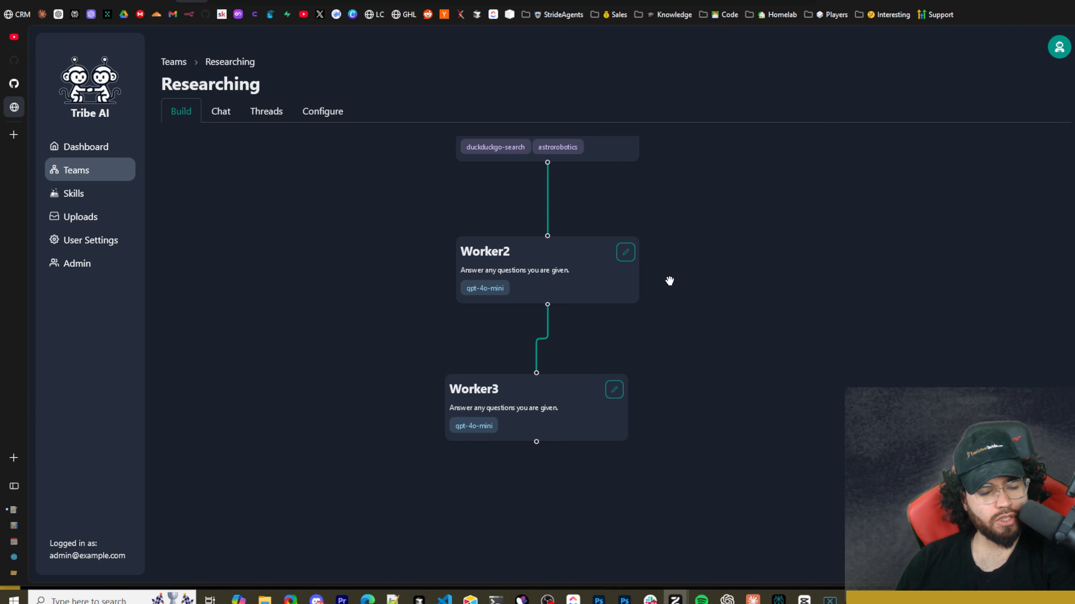
Open Worker2's settings, enable required approval before executing actions, and close the form without saving.
{"action": "left_click_drag", "start_coordinate": [650, 243], "coordinate": [666, 364]}
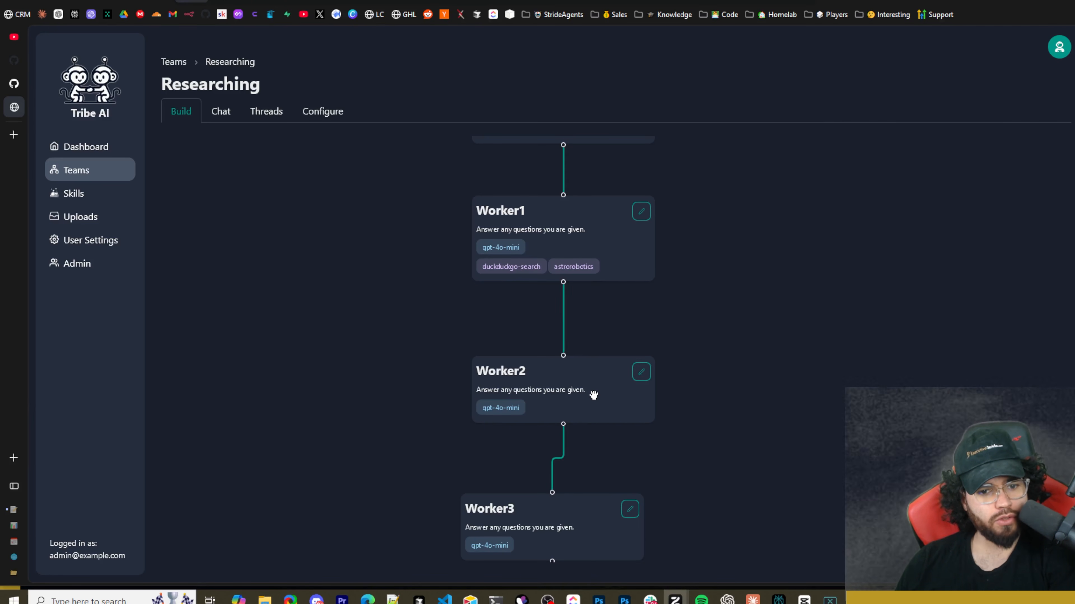
{"action": "left_click", "coordinate": [641, 371]}
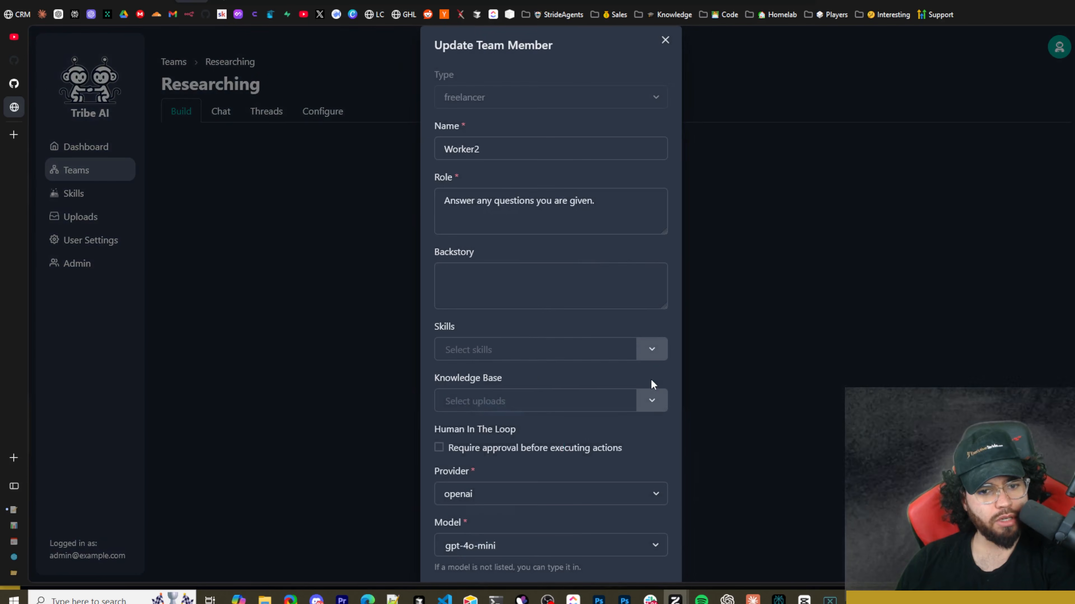
{"action": "scroll", "coordinate": [481, 442], "scroll_direction": "down", "scroll_amount": 2}
{"action": "left_click", "coordinate": [455, 377]}
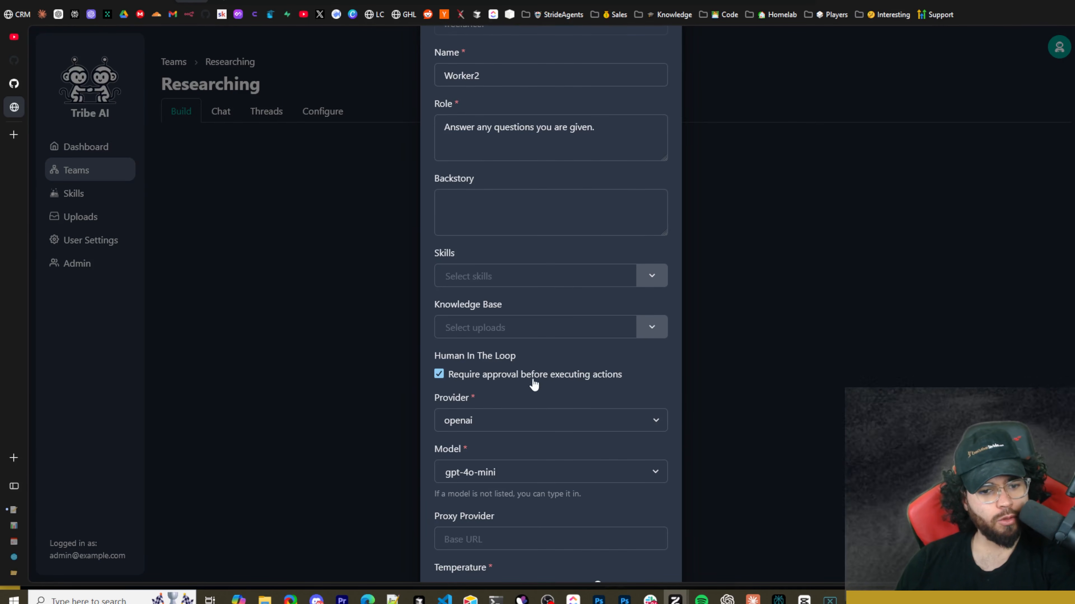
{"action": "scroll", "coordinate": [534, 383], "scroll_direction": "down", "scroll_amount": 2}
{"action": "scroll", "coordinate": [592, 403], "scroll_direction": "up", "scroll_amount": 4}
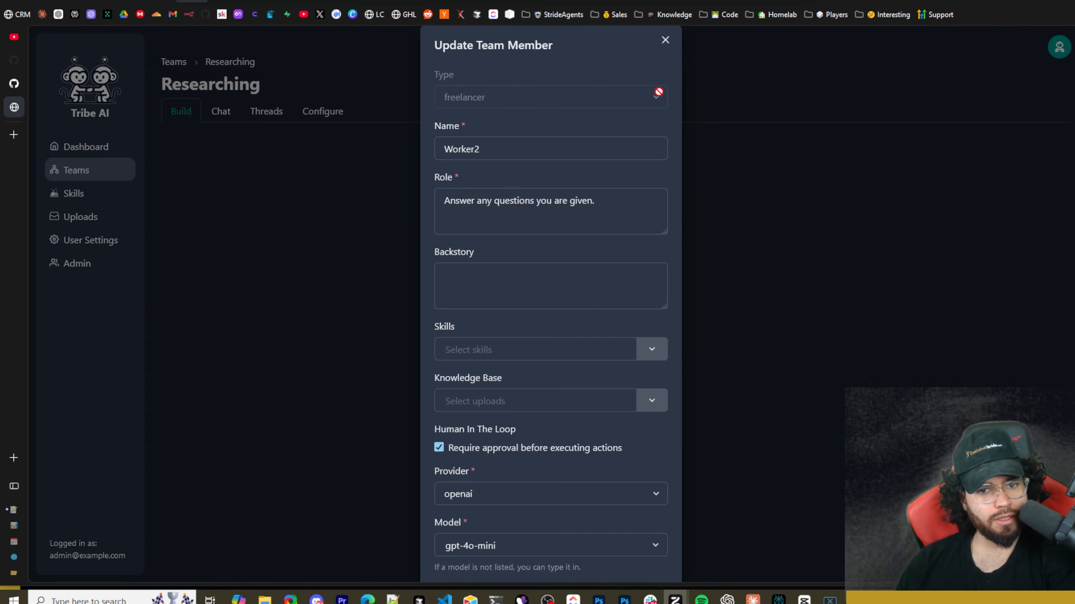
{"action": "left_click", "coordinate": [665, 40]}
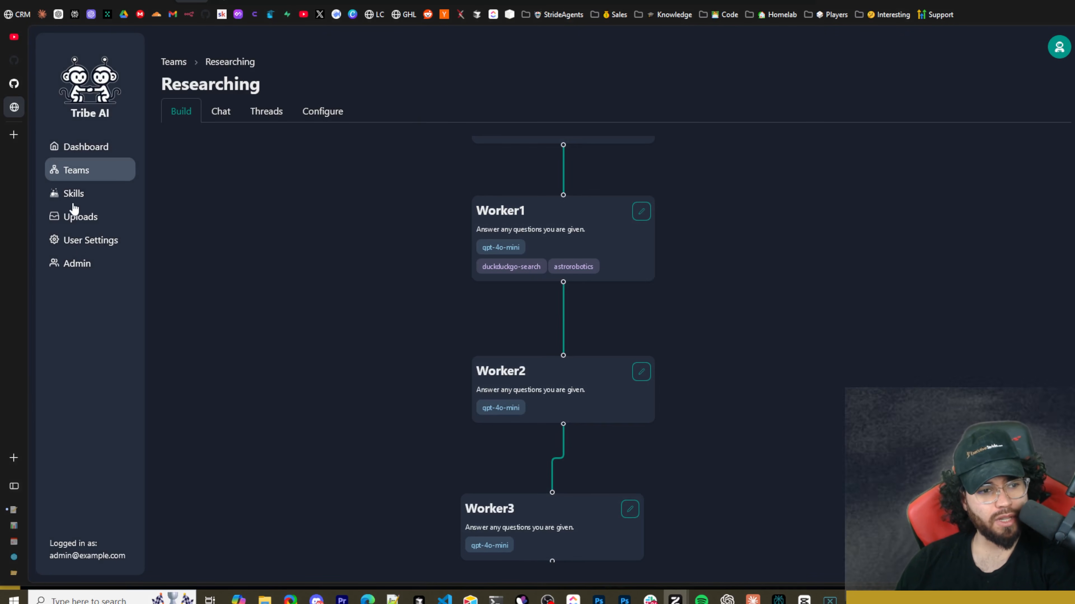
Open the MarketingLeader member's settings in the Marketing team and read its role description.
{"action": "left_click", "coordinate": [79, 173]}
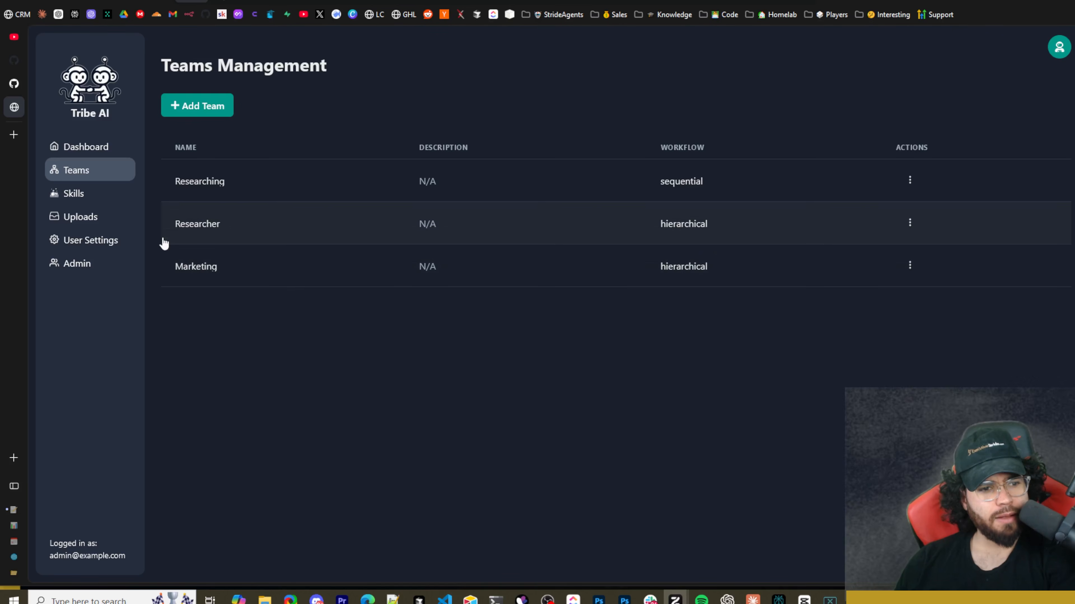
{"action": "left_click", "coordinate": [199, 273]}
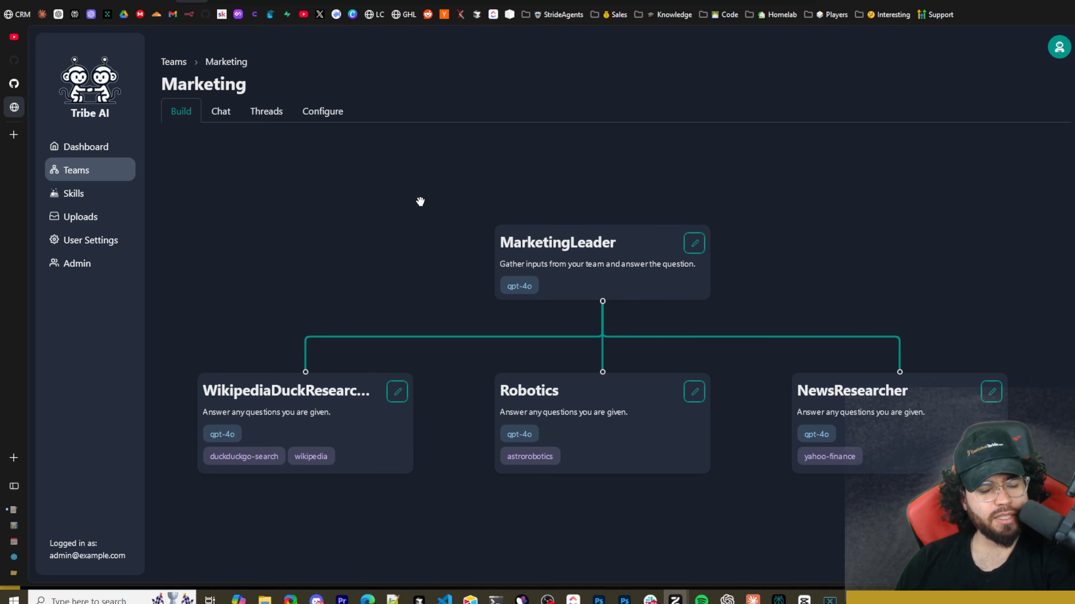
{"action": "left_click", "coordinate": [695, 247]}
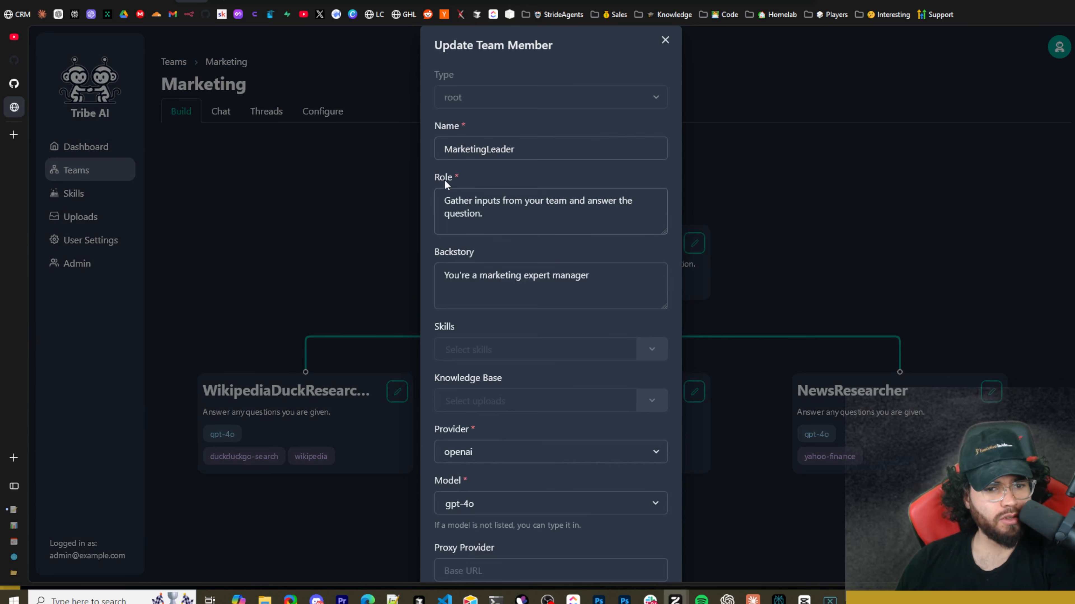
{"action": "left_click_drag", "start_coordinate": [444, 202], "coordinate": [490, 214]}
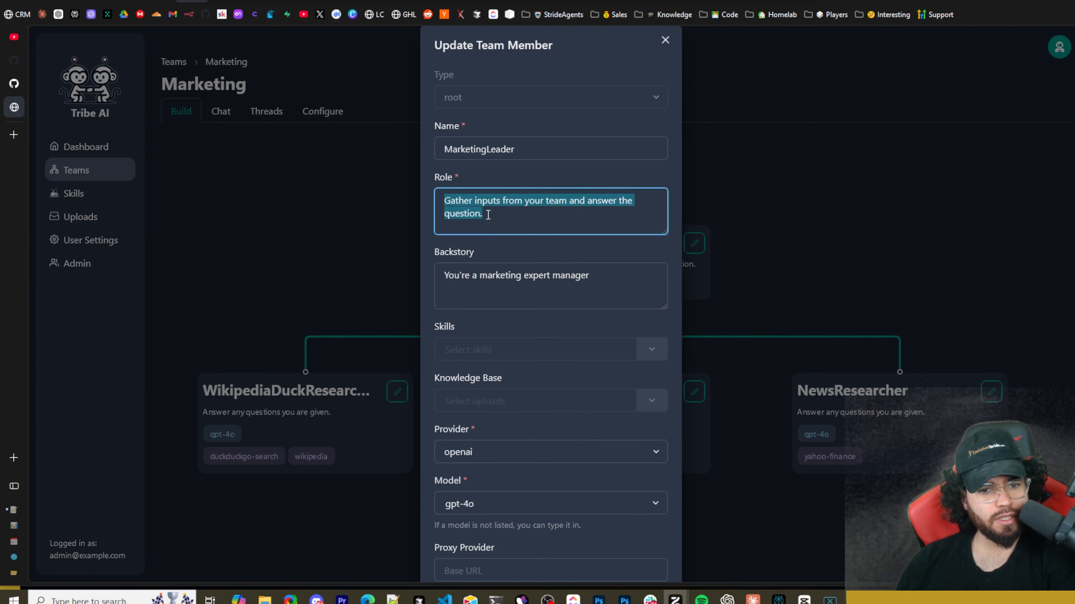
{"action": "left_click", "coordinate": [516, 212]}
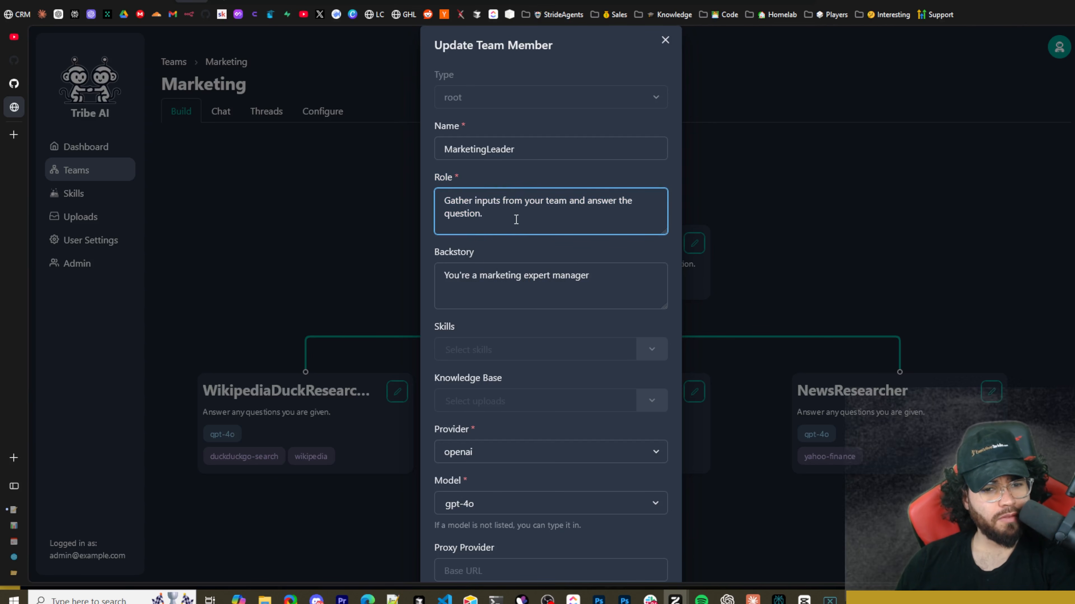
{"action": "left_click_drag", "start_coordinate": [490, 218], "coordinate": [464, 191]}
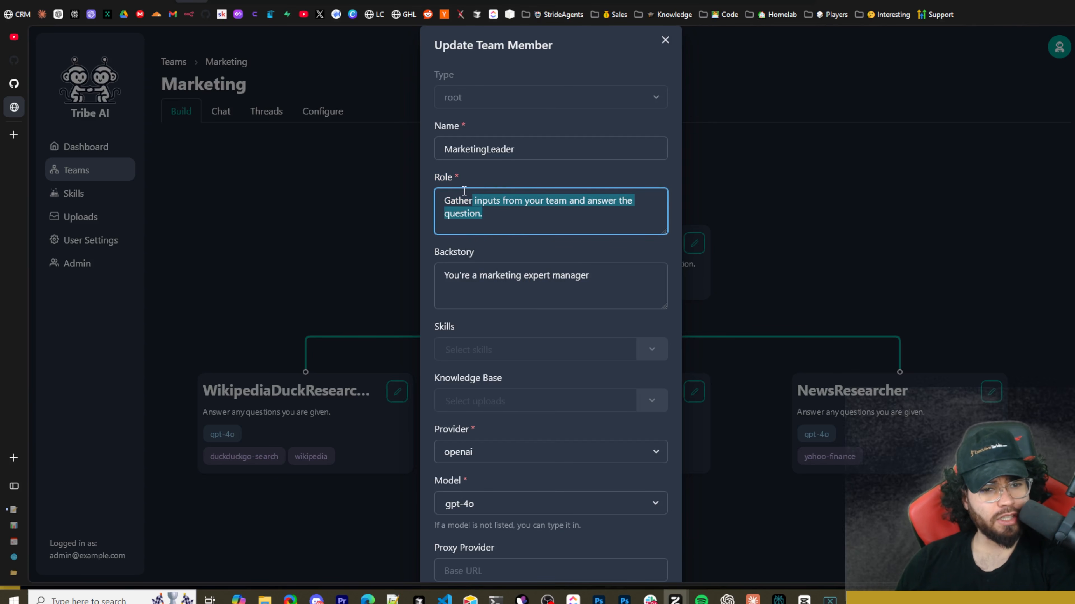
{"action": "left_click", "coordinate": [500, 210]}
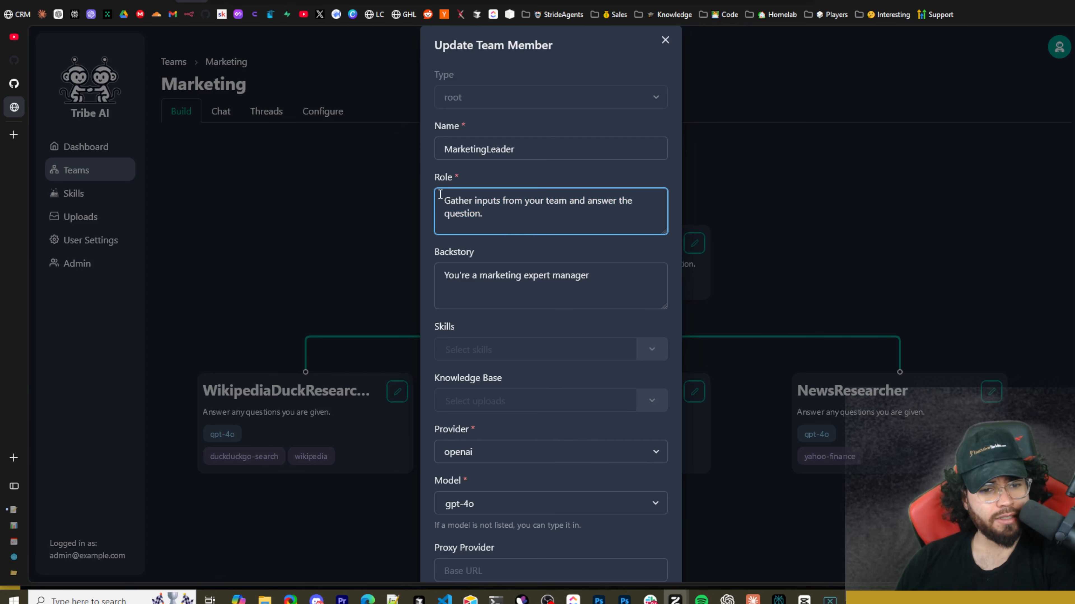
{"action": "left_click_drag", "start_coordinate": [440, 194], "coordinate": [484, 209]}
Examine the MarketingLeader form's backstory and its disabled skills and knowledge base fields.
{"action": "left_click_drag", "start_coordinate": [460, 276], "coordinate": [585, 286]}
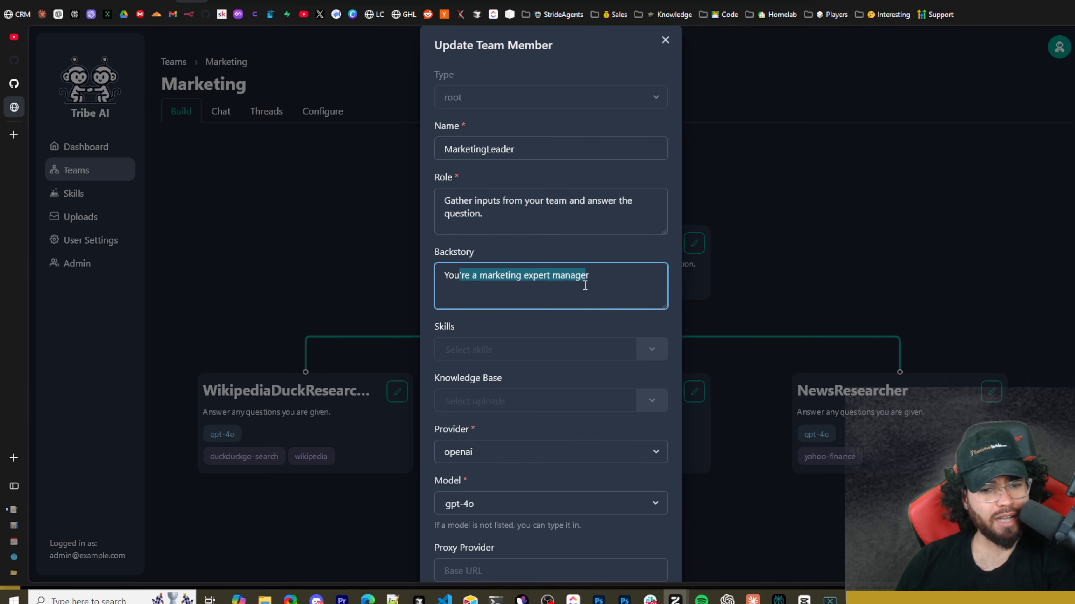
{"action": "left_click", "coordinate": [473, 279]}
{"action": "scroll", "coordinate": [550, 283], "scroll_direction": "down", "scroll_amount": 3}
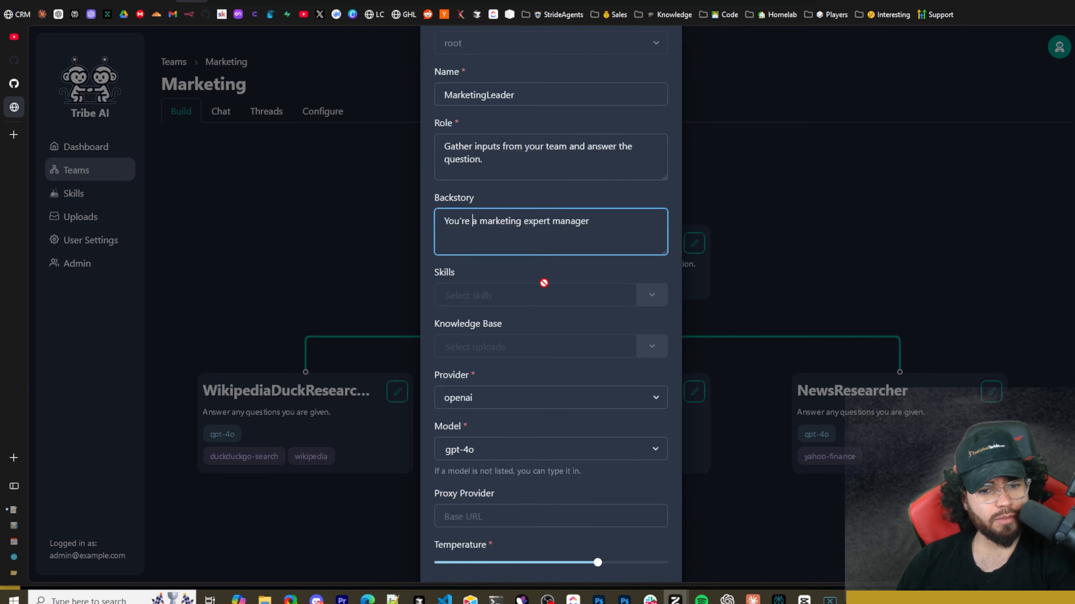
{"action": "left_click", "coordinate": [449, 245]}
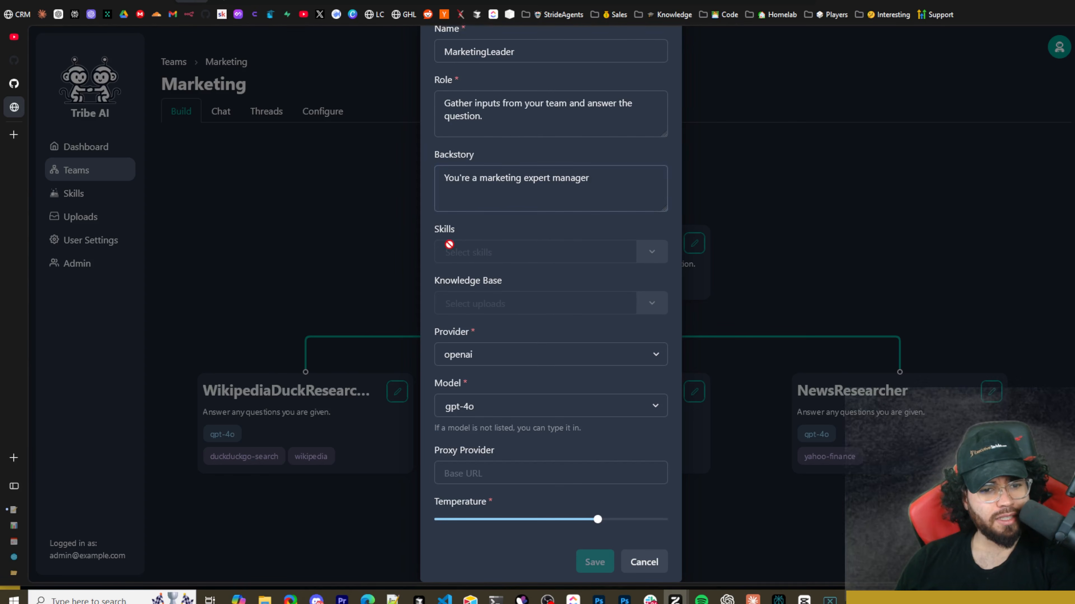
{"action": "left_click_drag", "start_coordinate": [440, 235], "coordinate": [449, 234]}
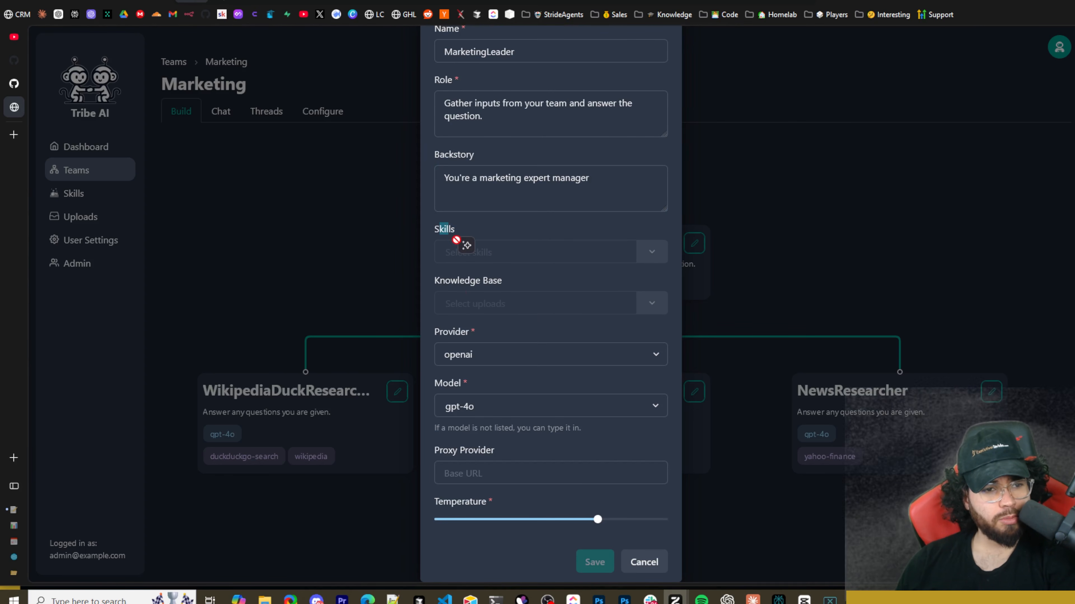
{"action": "left_click", "coordinate": [467, 245]}
{"action": "scroll", "coordinate": [524, 214], "scroll_direction": "up", "scroll_amount": 3}
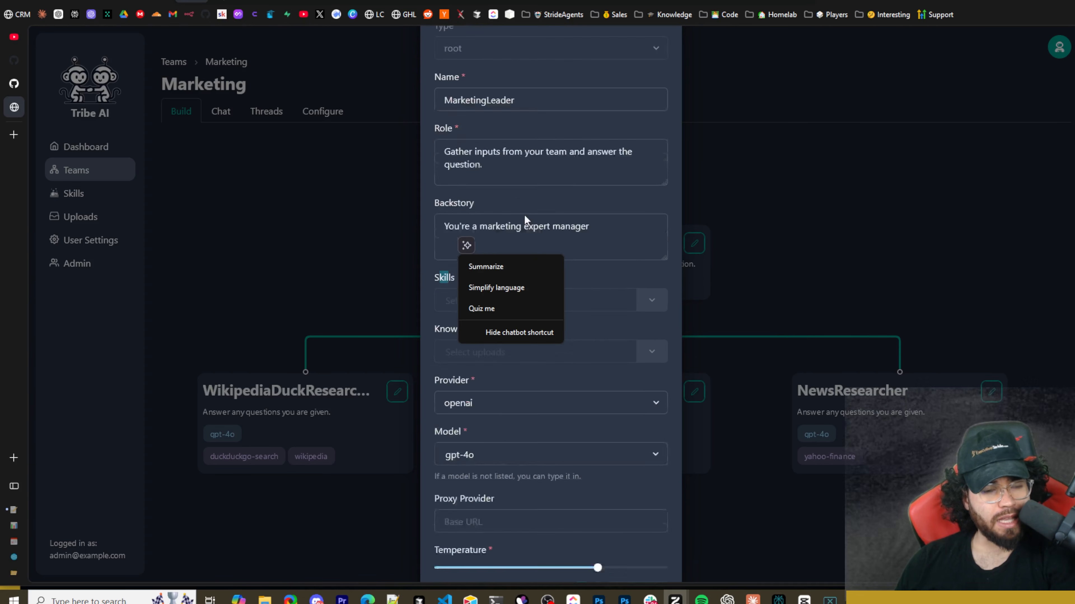
{"action": "left_click", "coordinate": [520, 247]}
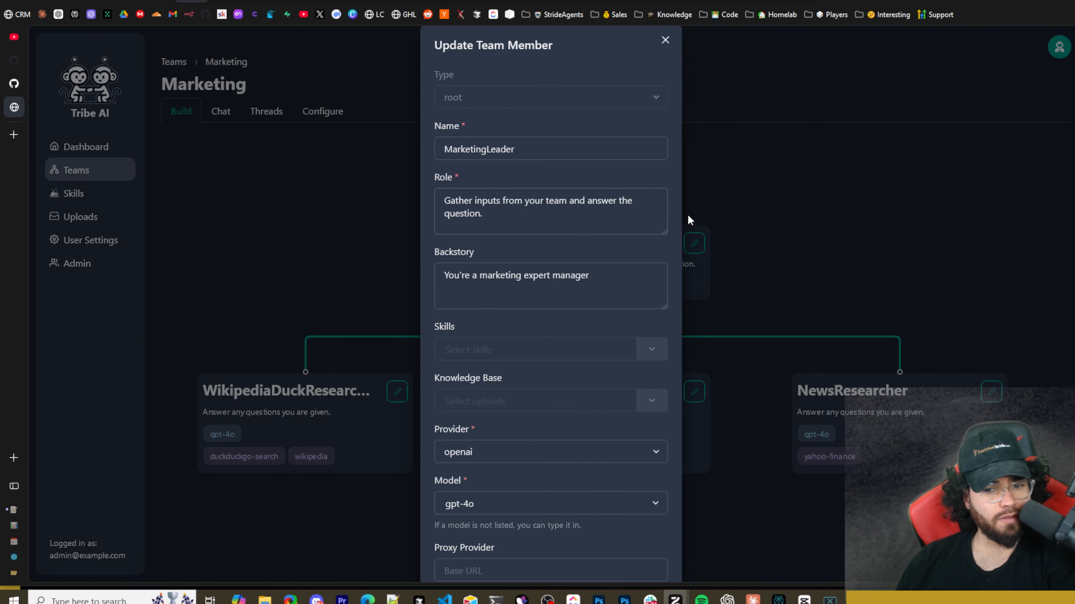
{"action": "scroll", "coordinate": [578, 396], "scroll_direction": "down", "scroll_amount": 2}
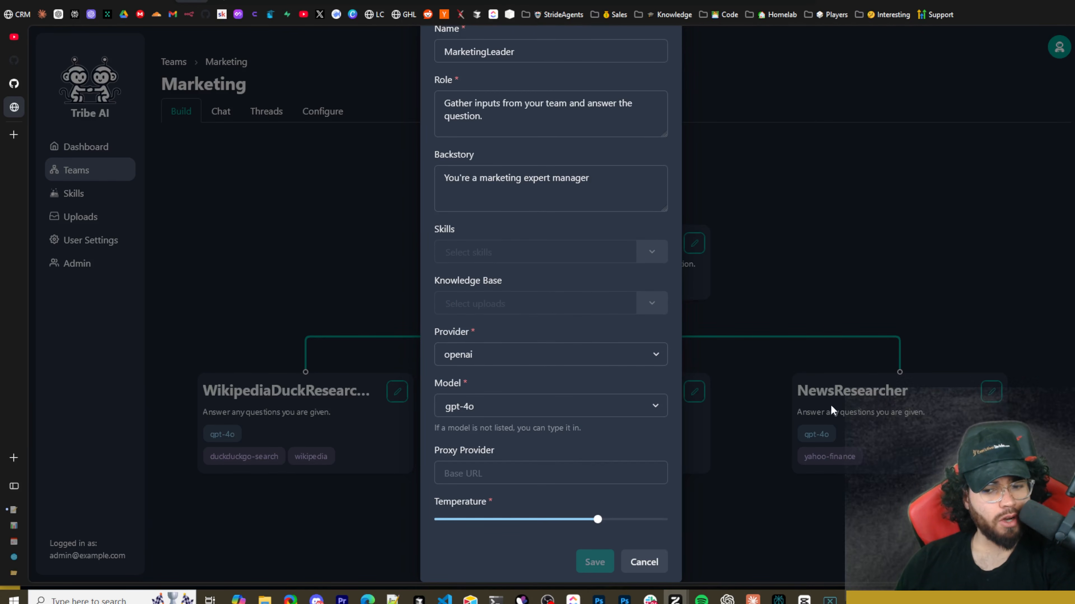
{"action": "scroll", "coordinate": [535, 395], "scroll_direction": "up", "scroll_amount": 2}
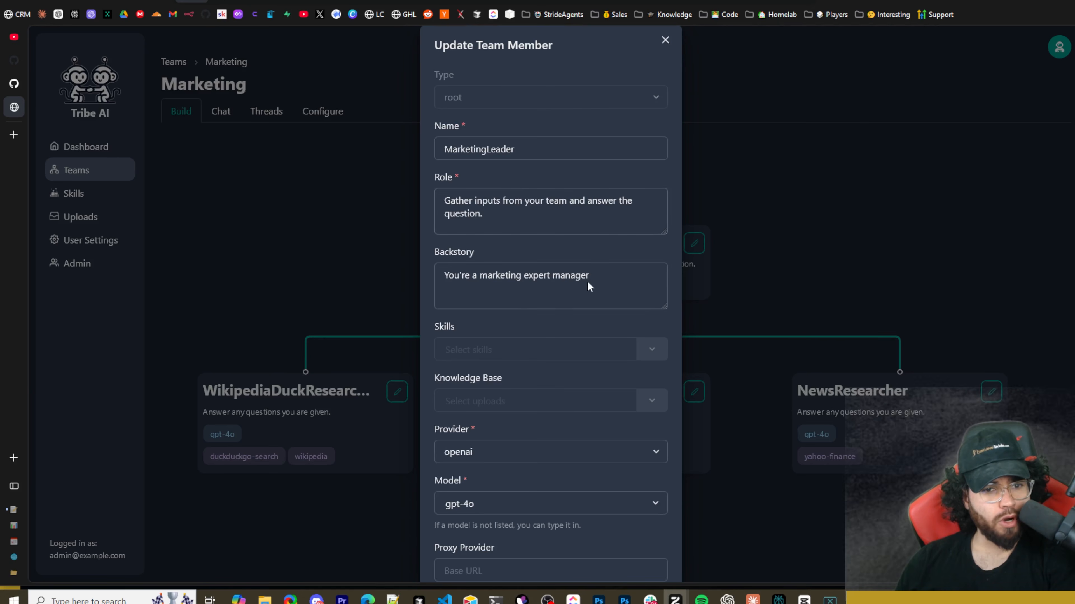
Try anthropic and ollama as MarketingLeader's provider, and view the models offered for ollama.
{"action": "scroll", "coordinate": [588, 286], "scroll_direction": "down", "scroll_amount": 2}
{"action": "left_click", "coordinate": [562, 355]}
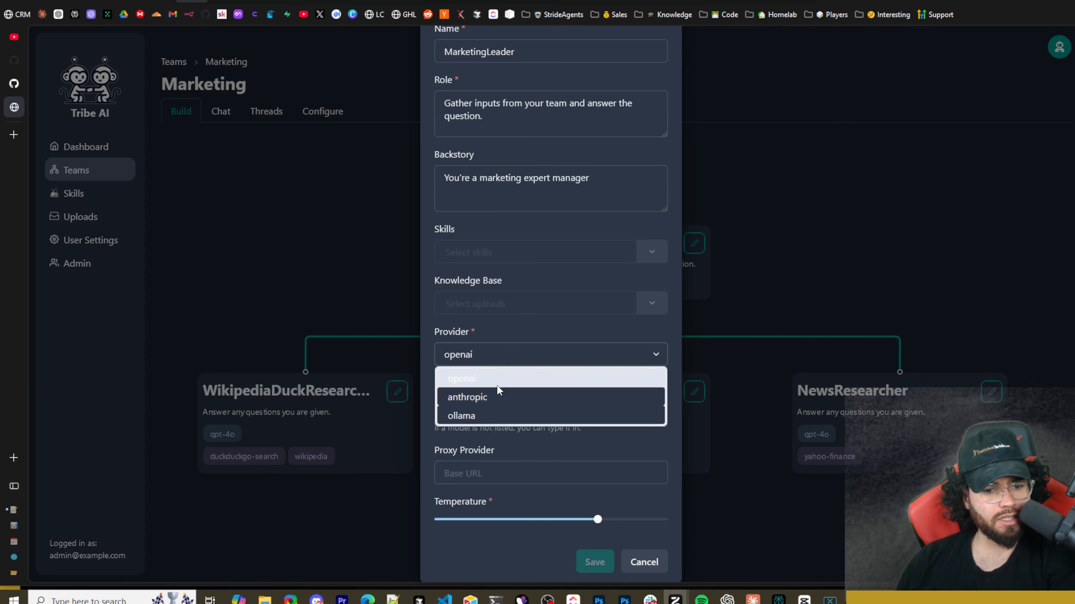
{"action": "left_click", "coordinate": [501, 396]}
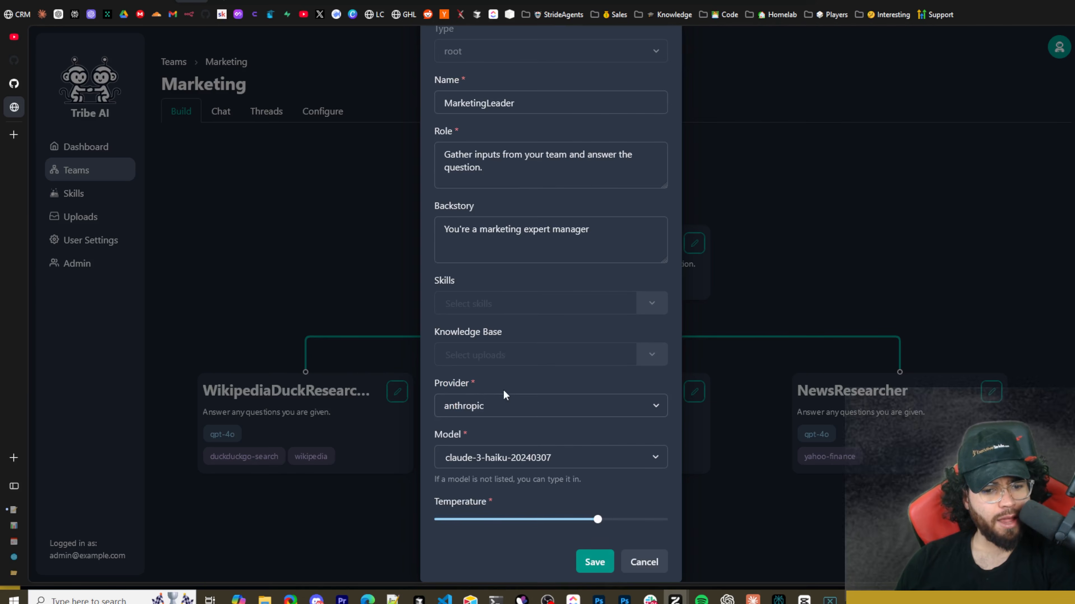
{"action": "left_click", "coordinate": [482, 406]}
{"action": "left_click", "coordinate": [475, 465]}
{"action": "left_click", "coordinate": [469, 460]}
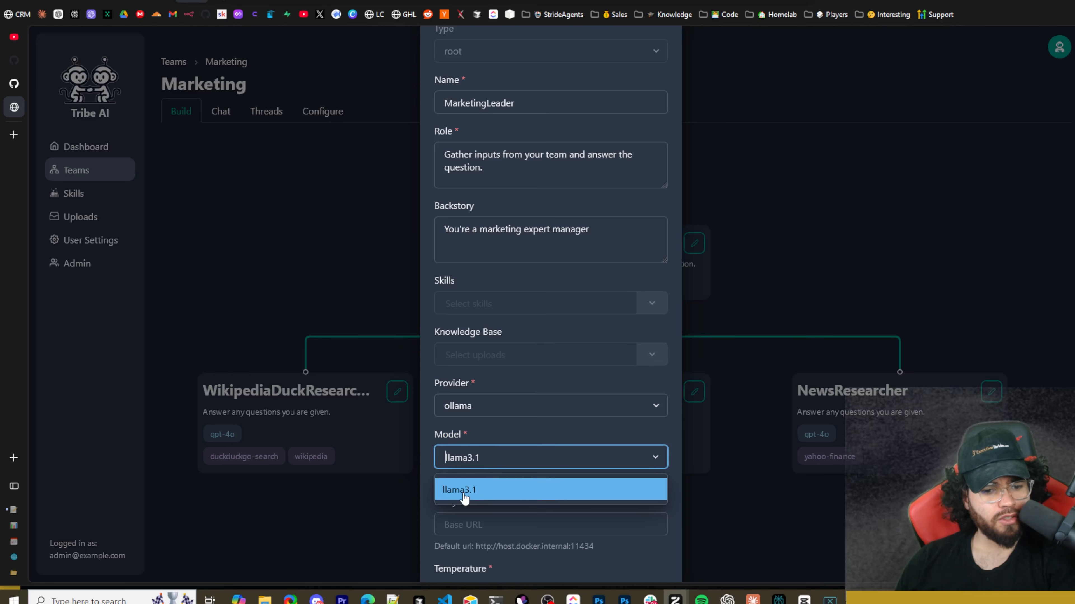
{"action": "left_click", "coordinate": [474, 438]}
Switch MarketingLeader's provider to anthropic and list its available Claude models.
{"action": "left_click", "coordinate": [465, 407]}
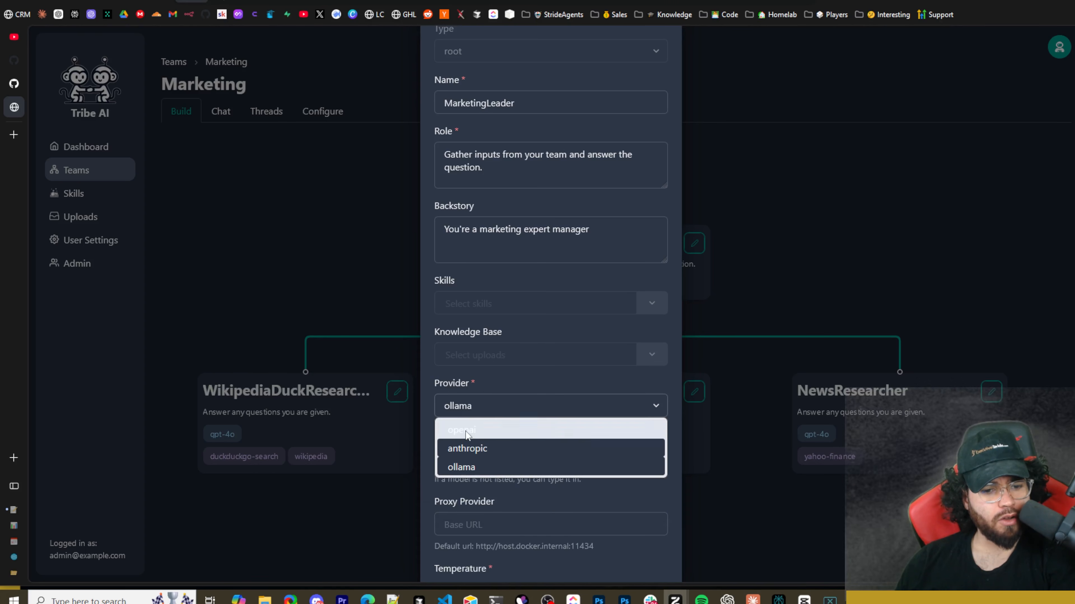
{"action": "left_click", "coordinate": [496, 448]}
{"action": "left_click", "coordinate": [478, 455]}
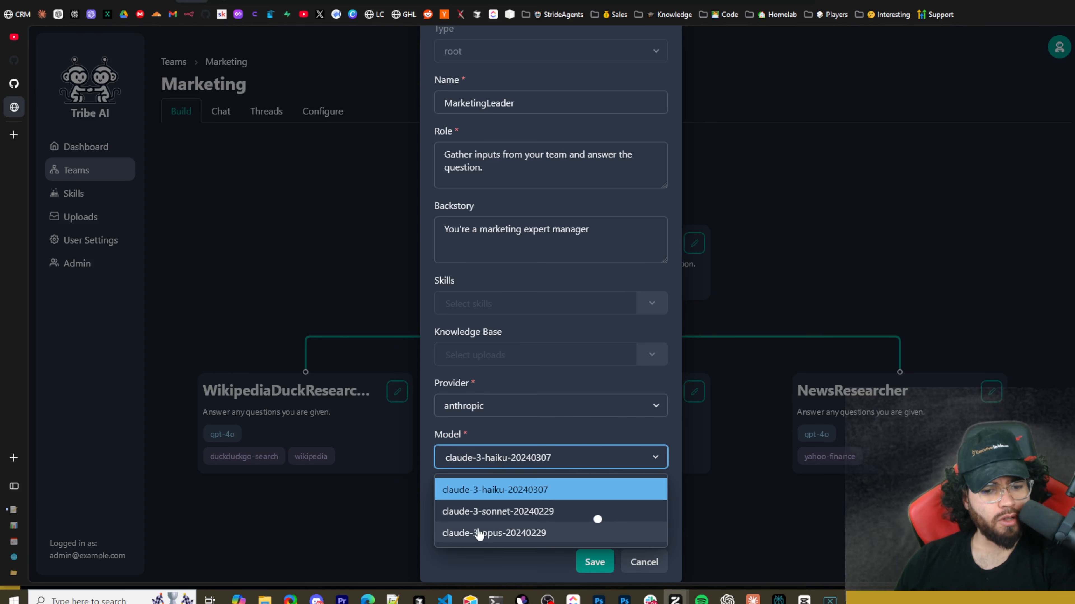
Set MarketingLeader's provider to openai and its model to gpt-4o.
{"action": "left_click", "coordinate": [475, 410]}
{"action": "left_click", "coordinate": [462, 429]}
{"action": "scroll", "coordinate": [485, 435], "scroll_direction": "down", "scroll_amount": 1}
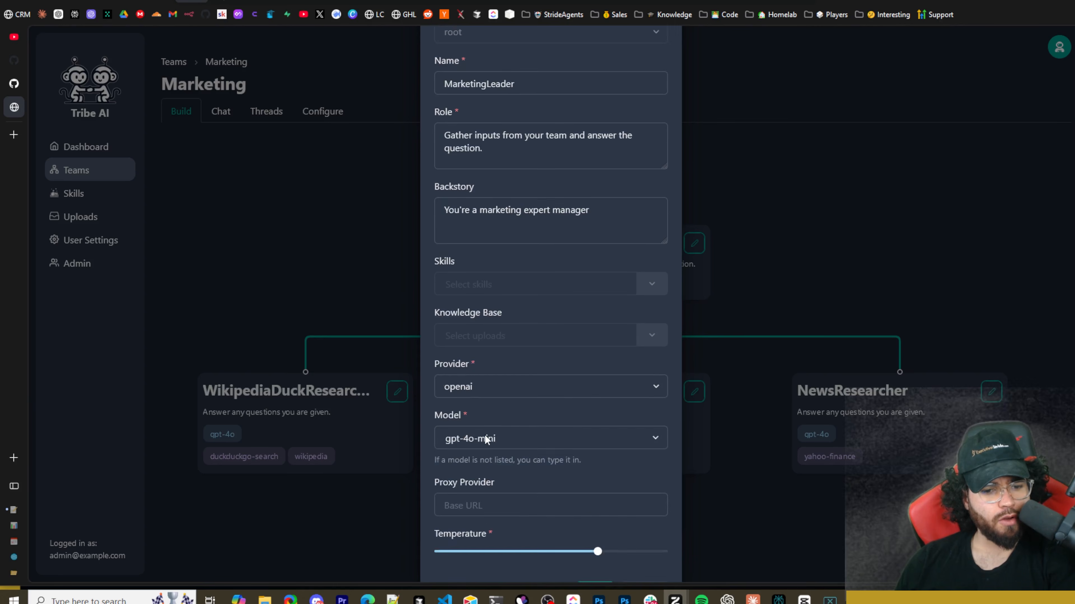
{"action": "left_click", "coordinate": [455, 410]}
{"action": "left_click", "coordinate": [464, 455]}
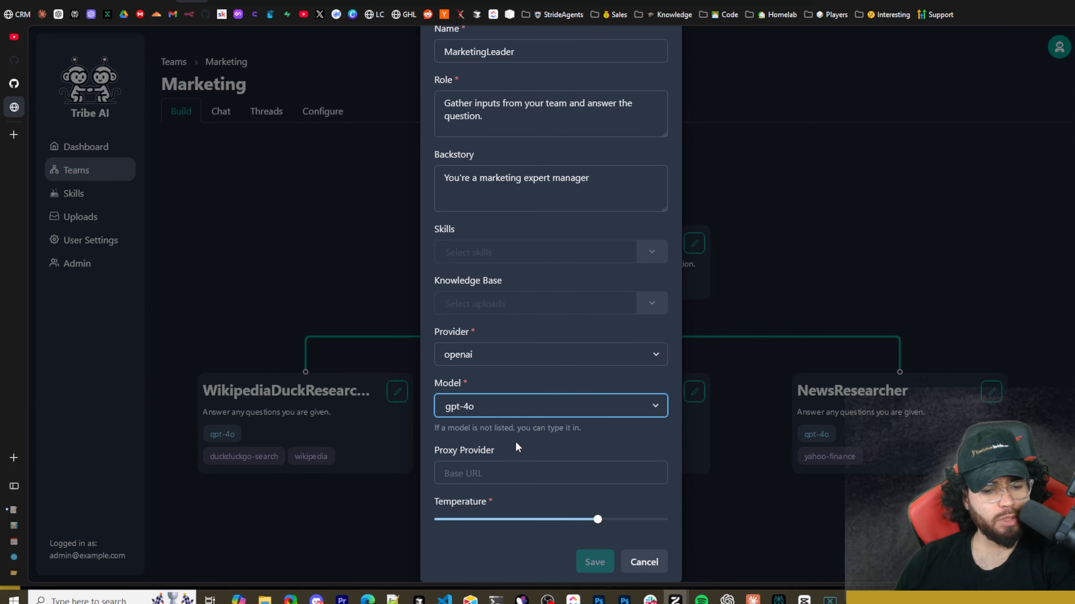
Check MarketingLeader's proxy provider and temperature settings, and close the form without saving.
{"action": "left_click_drag", "start_coordinate": [451, 450], "coordinate": [476, 454]}
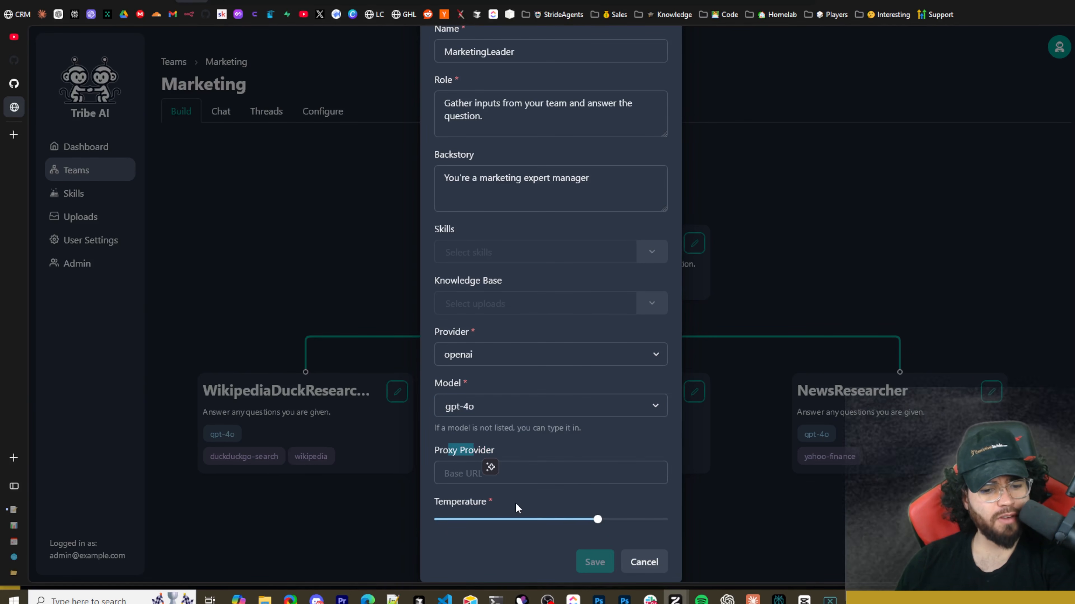
{"action": "scroll", "coordinate": [580, 488], "scroll_direction": "up", "scroll_amount": 3}
{"action": "scroll", "coordinate": [593, 497], "scroll_direction": "down", "scroll_amount": 3}
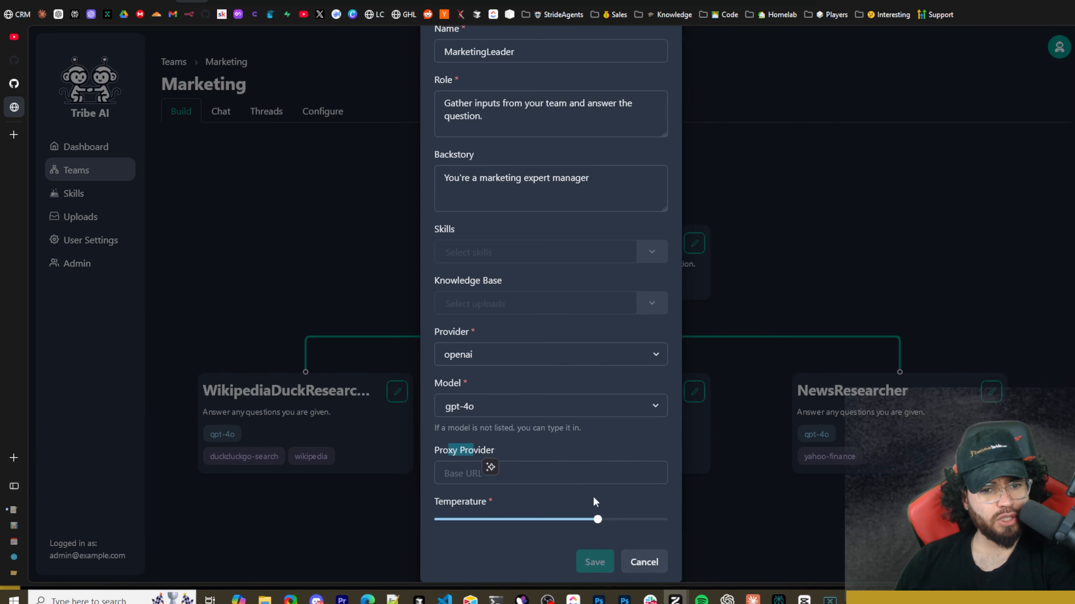
{"action": "left_click", "coordinate": [636, 564]}
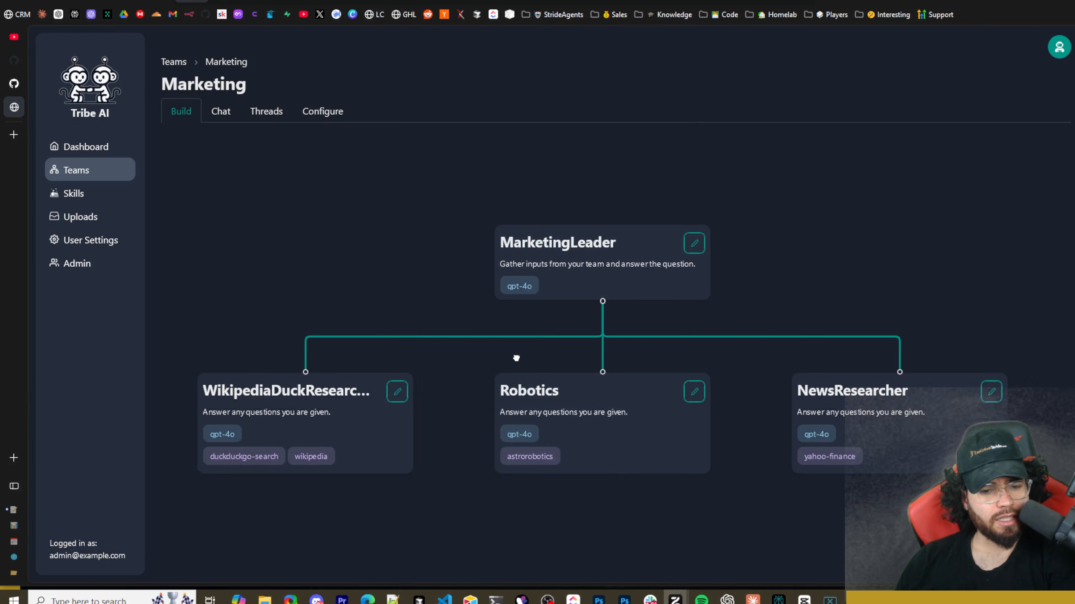
Open the WikipediaDuckResearcher member's settings and review its type options, name, and role.
{"action": "left_click_drag", "start_coordinate": [516, 355], "coordinate": [516, 248]}
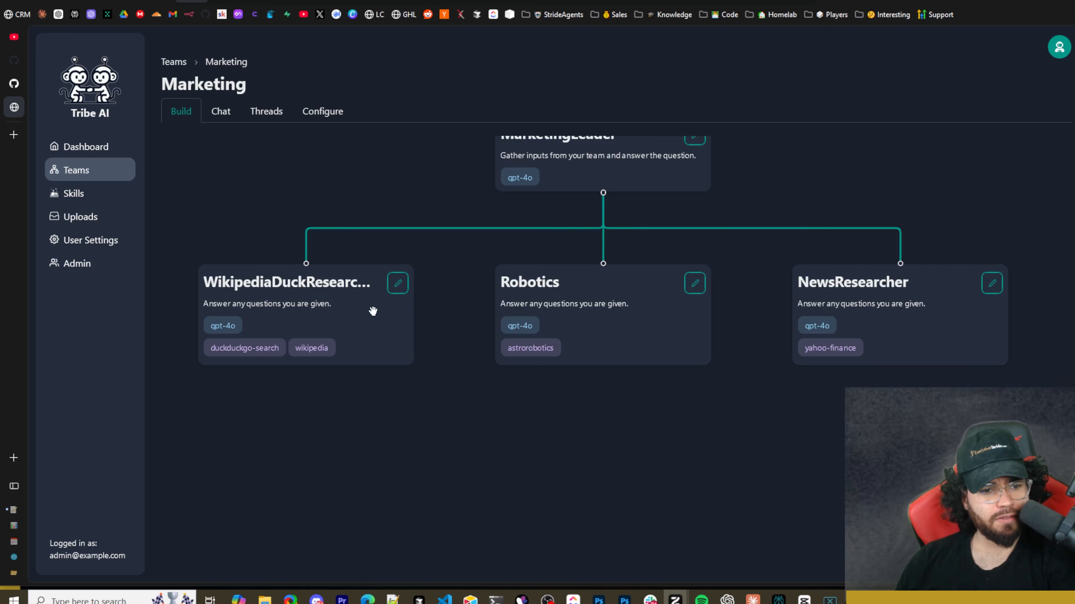
{"action": "left_click_drag", "start_coordinate": [455, 346], "coordinate": [519, 445]}
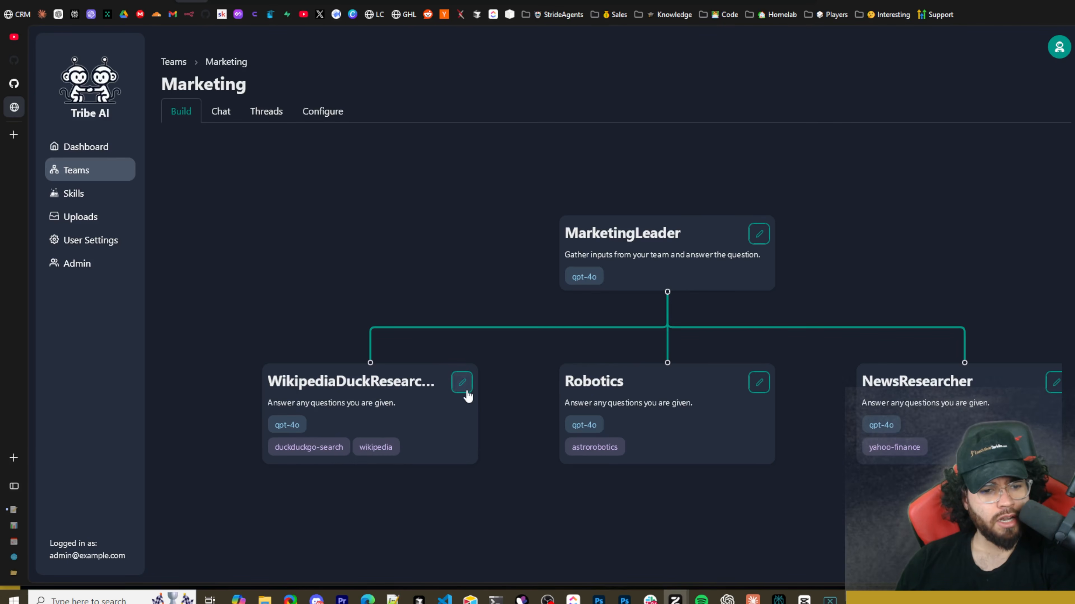
{"action": "left_click", "coordinate": [462, 383]}
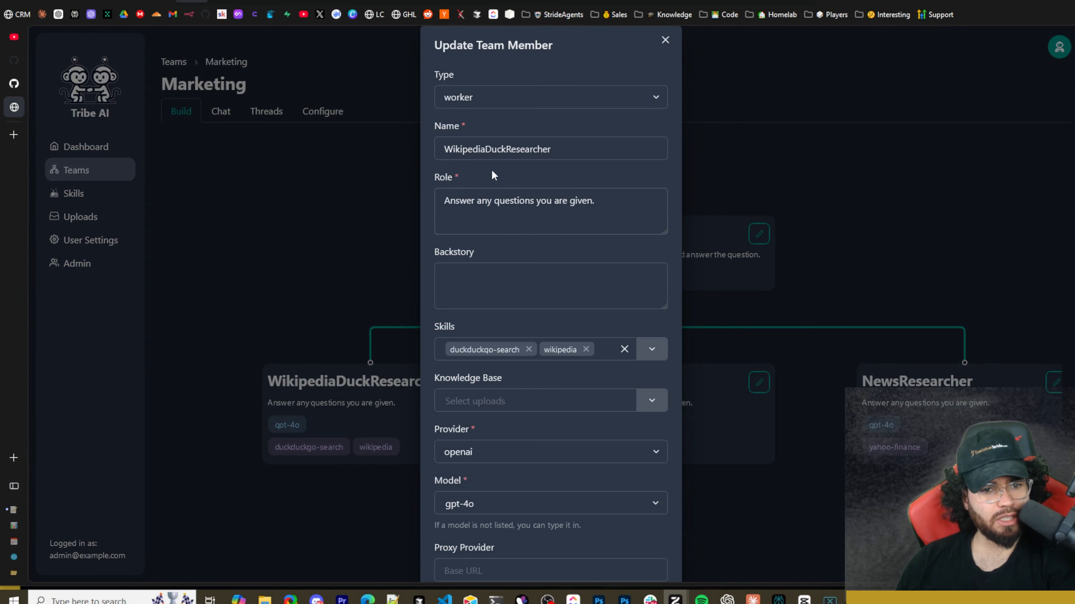
{"action": "left_click", "coordinate": [459, 98]}
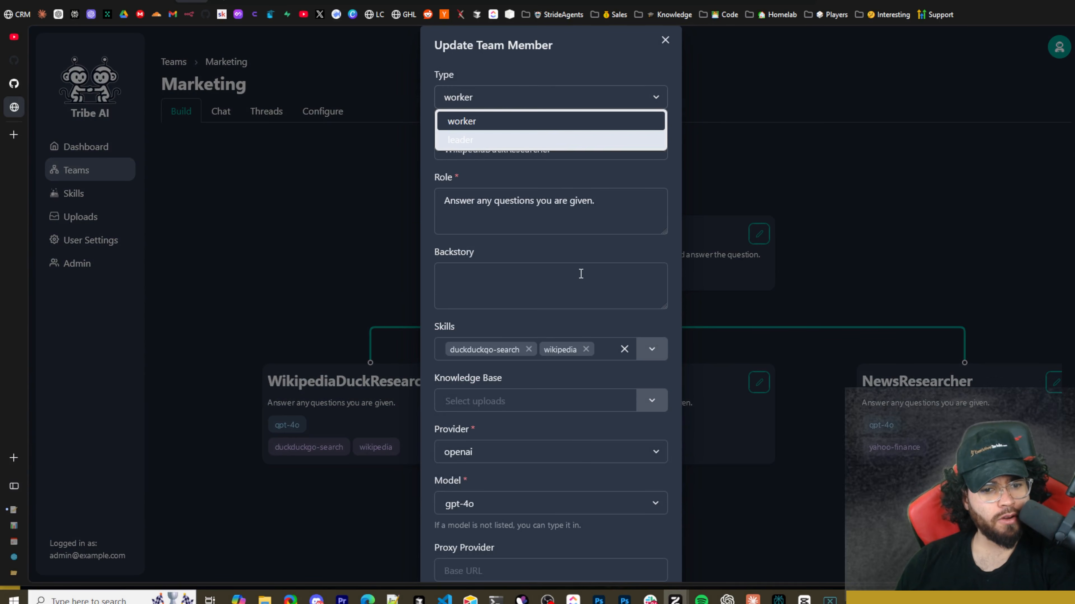
{"action": "left_click", "coordinate": [557, 268]}
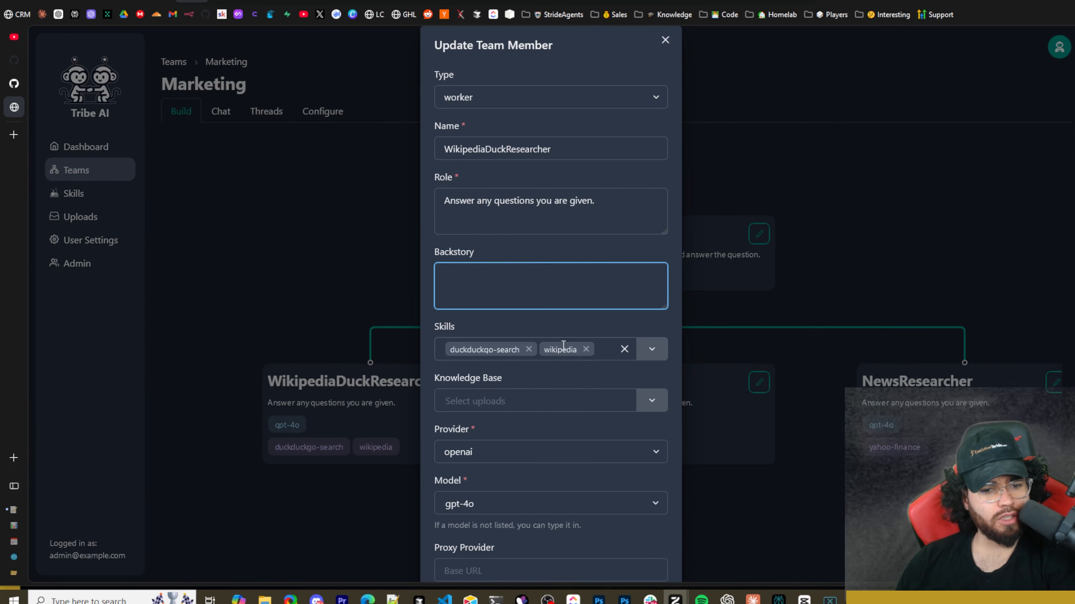
{"action": "left_click_drag", "start_coordinate": [469, 145], "coordinate": [540, 152]}
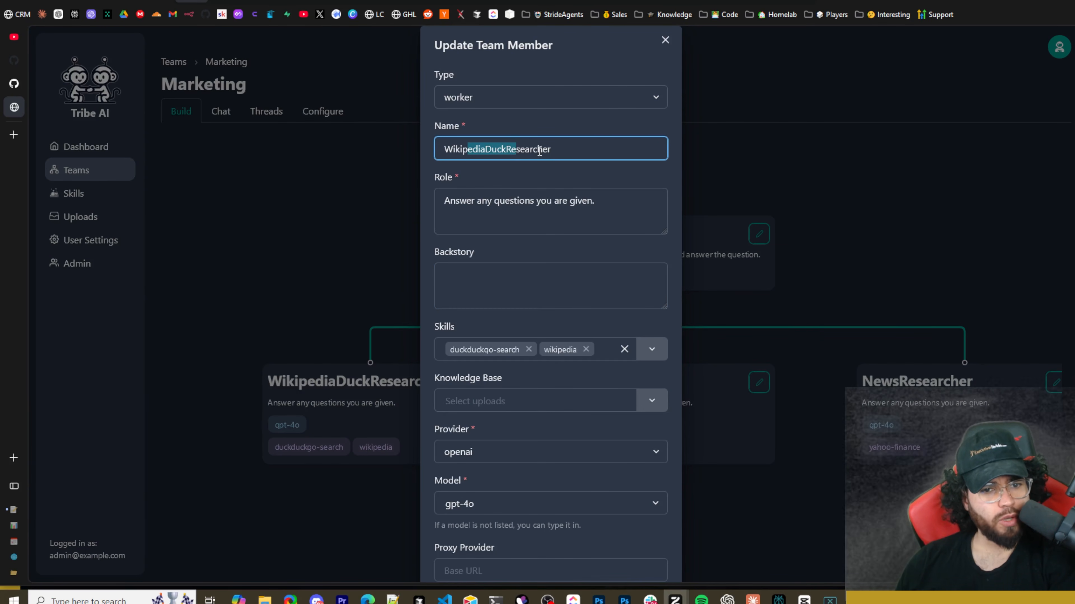
{"action": "left_click", "coordinate": [556, 151]}
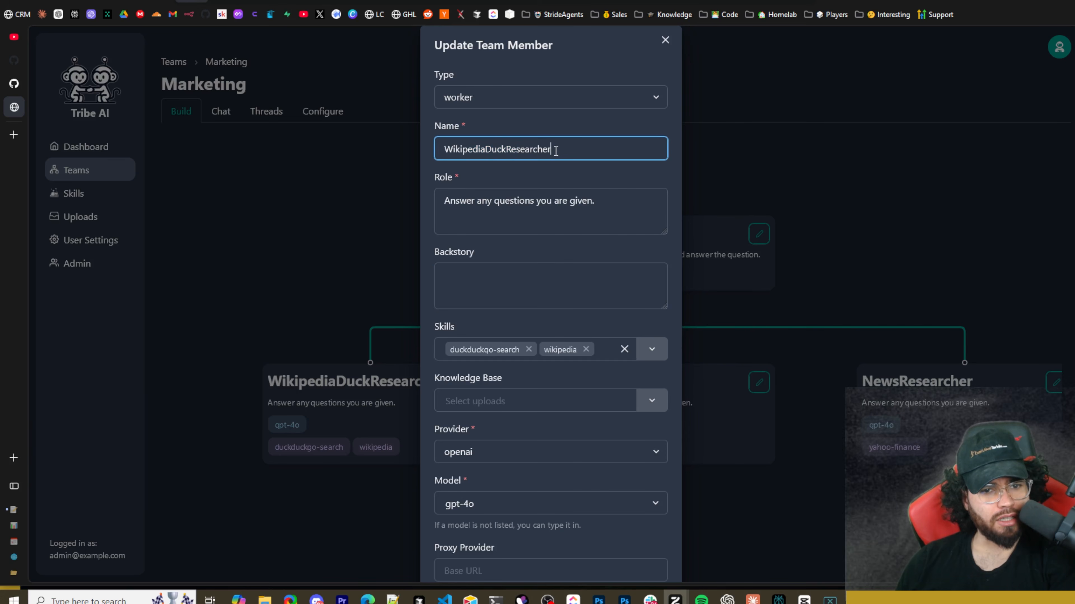
{"action": "left_click_drag", "start_coordinate": [463, 205], "coordinate": [535, 229]}
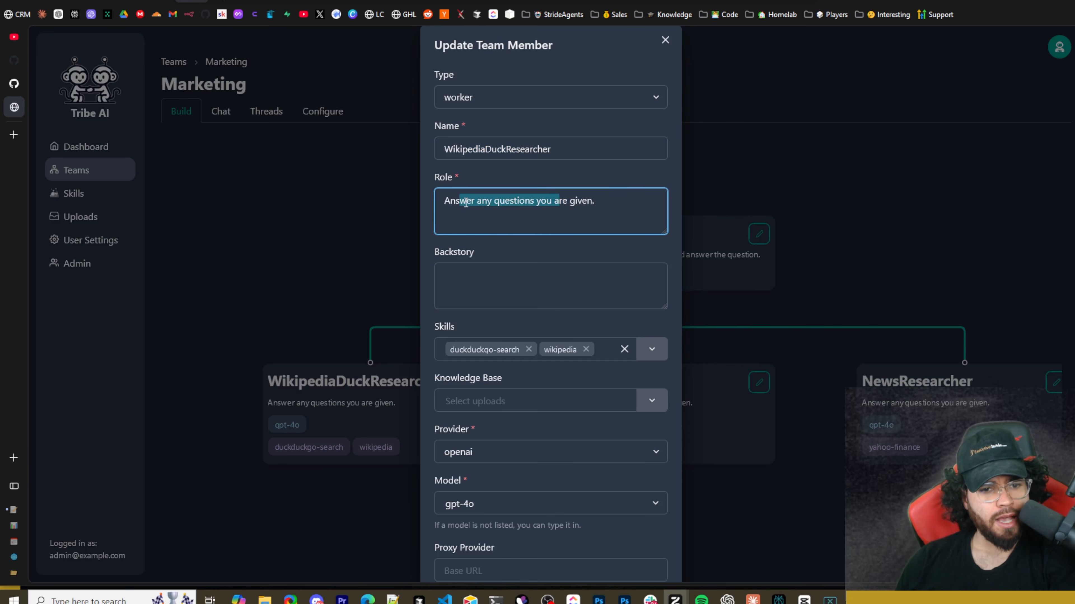
{"action": "left_click", "coordinate": [509, 201]}
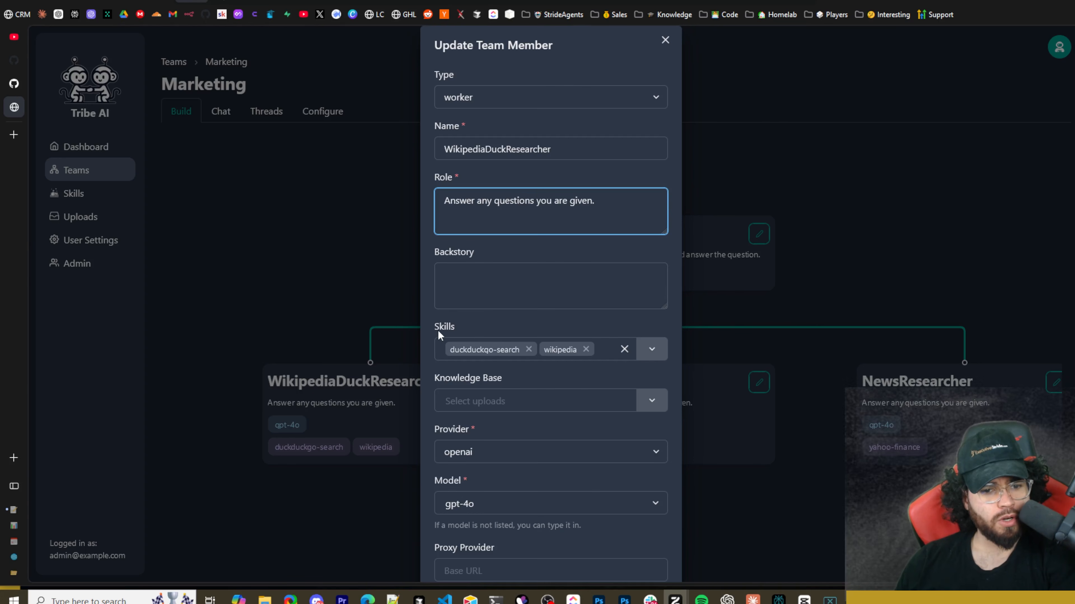
Review WikipediaDuckResearcher's assigned skills and the additional skills that can be selected.
{"action": "left_click_drag", "start_coordinate": [439, 334], "coordinate": [482, 339]}
{"action": "mouse_move", "coordinate": [485, 345]}
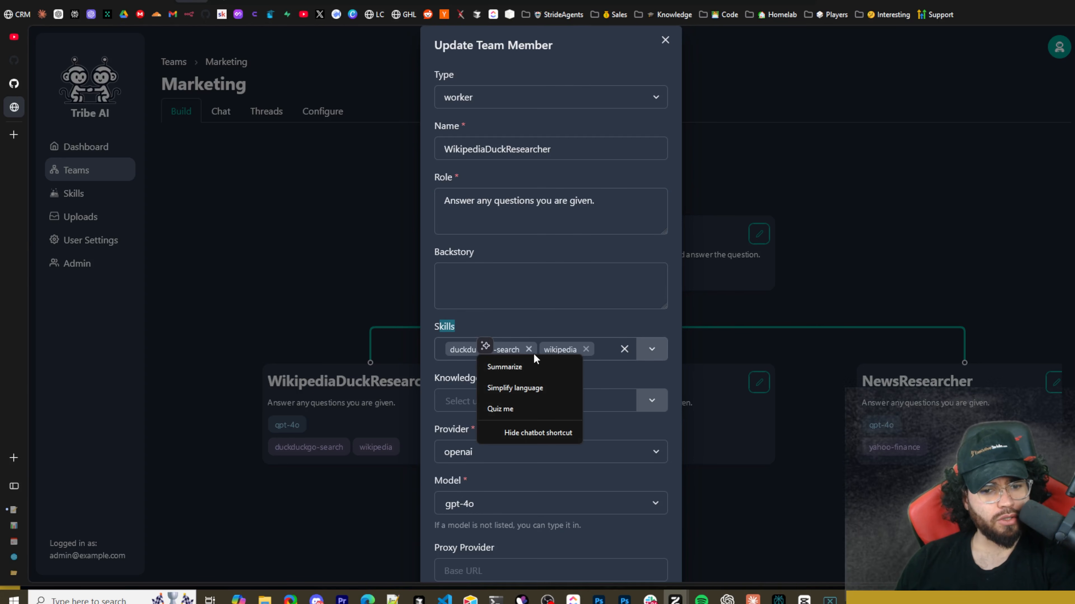
{"action": "left_click", "coordinate": [655, 352]}
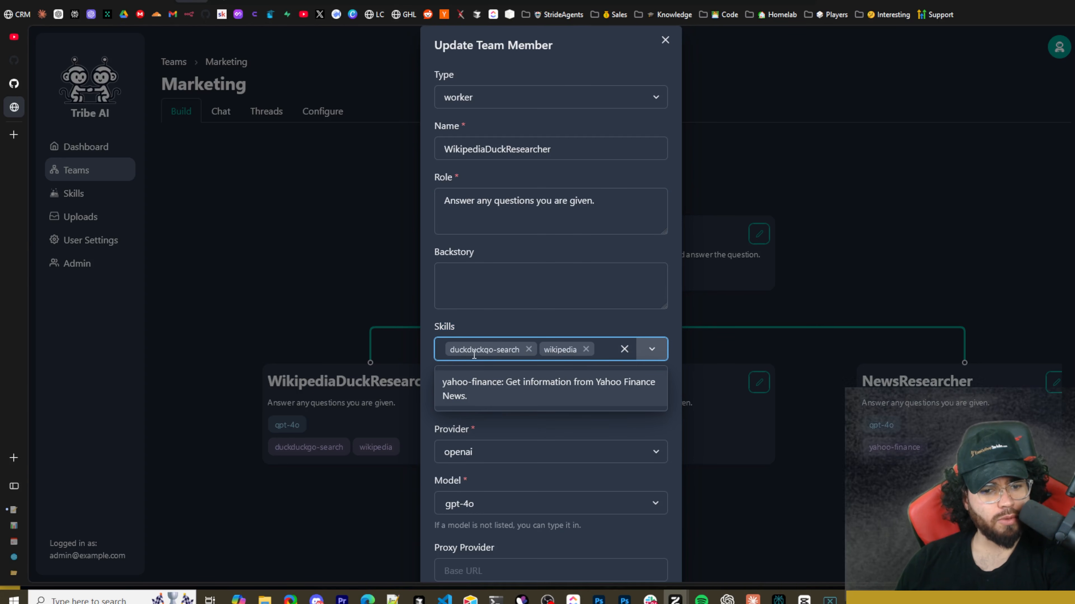
{"action": "left_click", "coordinate": [525, 357]}
{"action": "scroll", "coordinate": [586, 322], "scroll_direction": "down", "scroll_amount": 3}
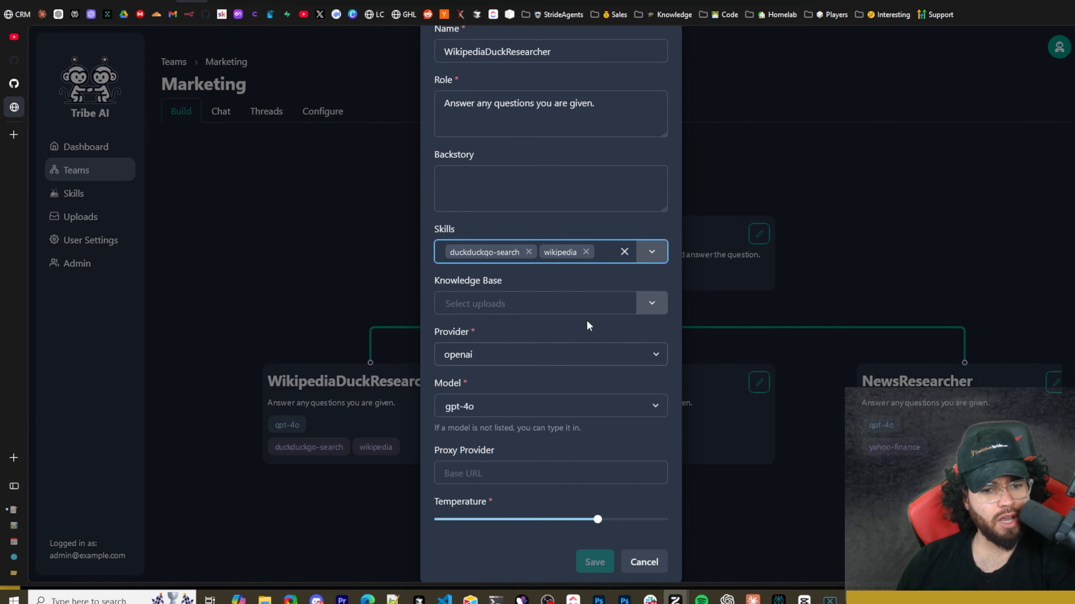
View the uploads available for WikipediaDuckResearcher's knowledge base, check its model field, and close the form without saving.
{"action": "left_click", "coordinate": [650, 304]}
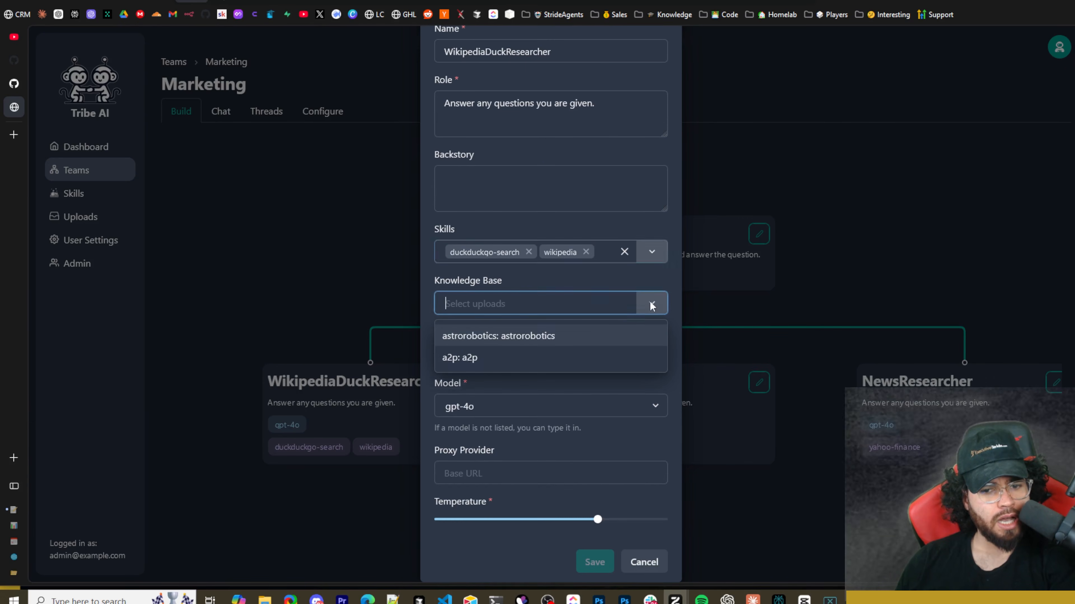
{"action": "left_click", "coordinate": [501, 396]}
{"action": "left_click", "coordinate": [473, 385]}
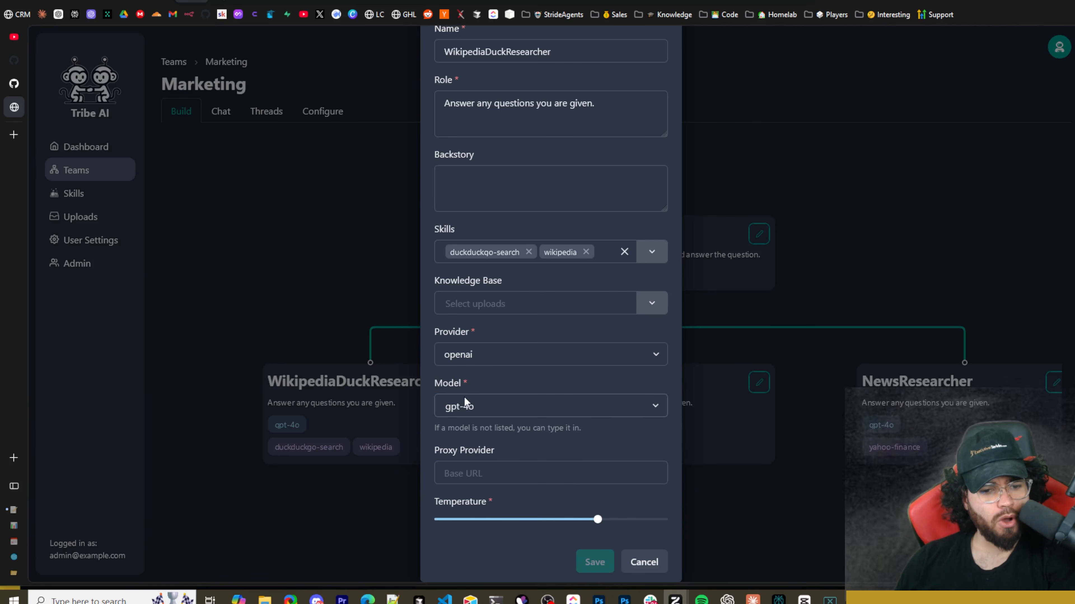
{"action": "left_click", "coordinate": [466, 407]}
{"action": "left_click", "coordinate": [541, 405]}
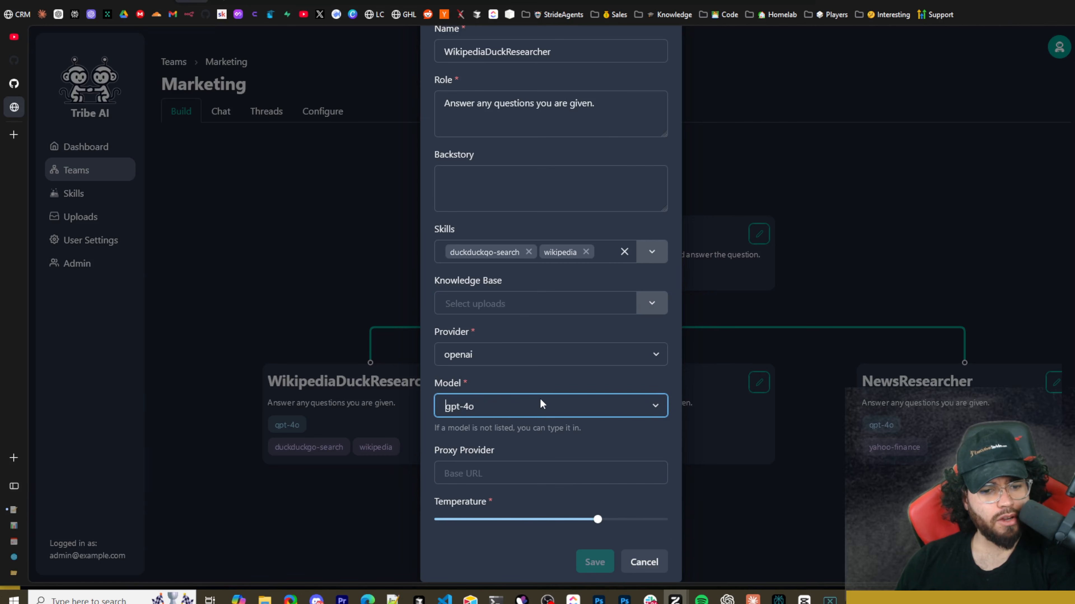
{"action": "left_click", "coordinate": [641, 561]}
Open the Robotics member's settings, review its knowledge base and model fields, and close the form without saving.
{"action": "left_click", "coordinate": [598, 304]}
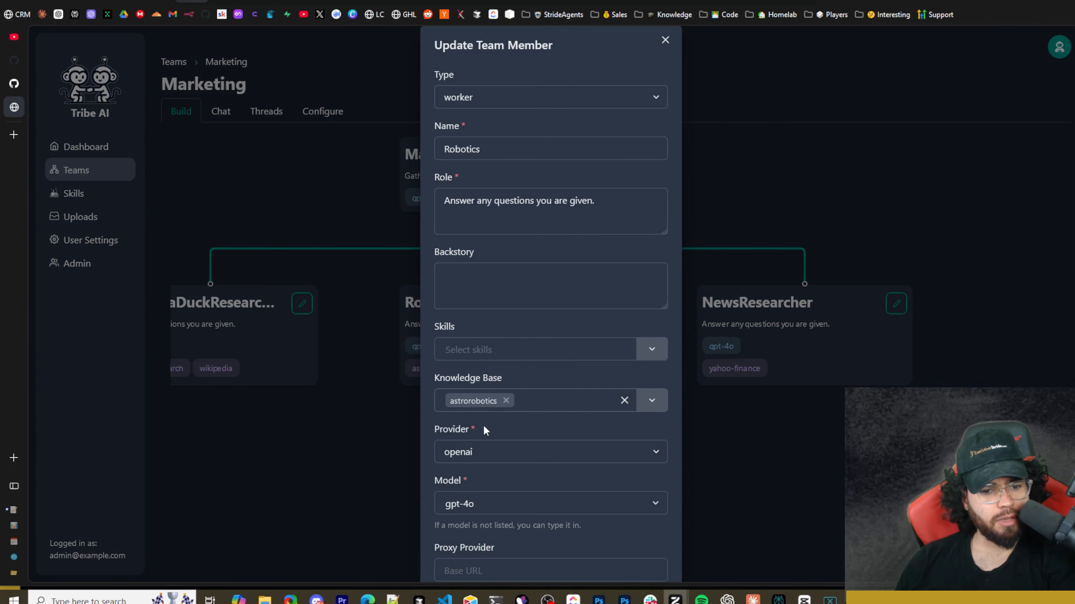
{"action": "scroll", "coordinate": [605, 423], "scroll_direction": "down", "scroll_amount": 3}
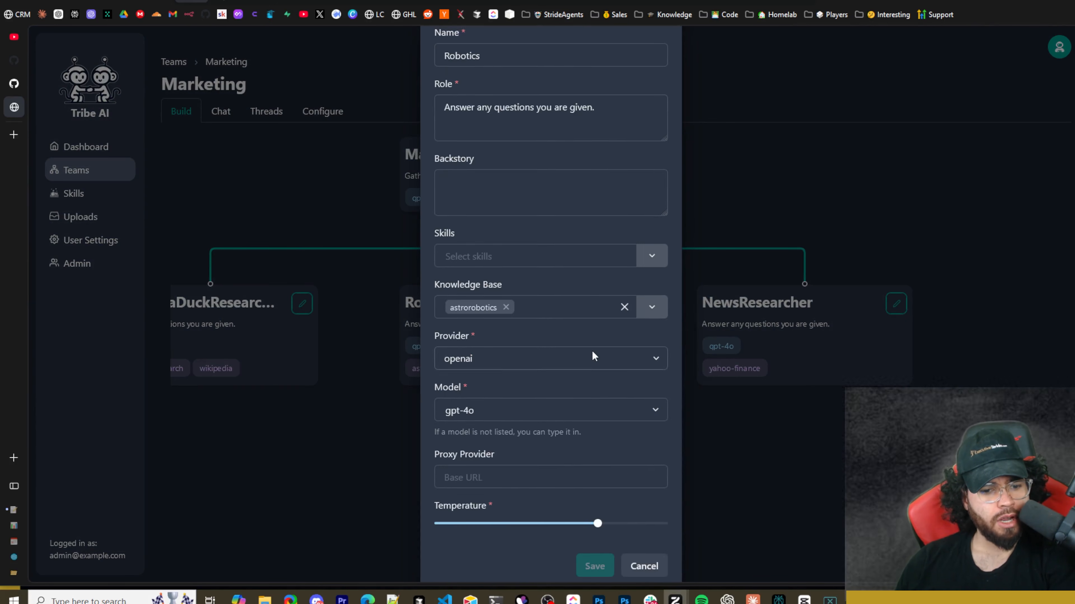
{"action": "key", "text": "Escape"}
Open the NewsResearcher member's settings, review its skills and model fields, and cancel the form.
{"action": "left_click", "coordinate": [896, 304]}
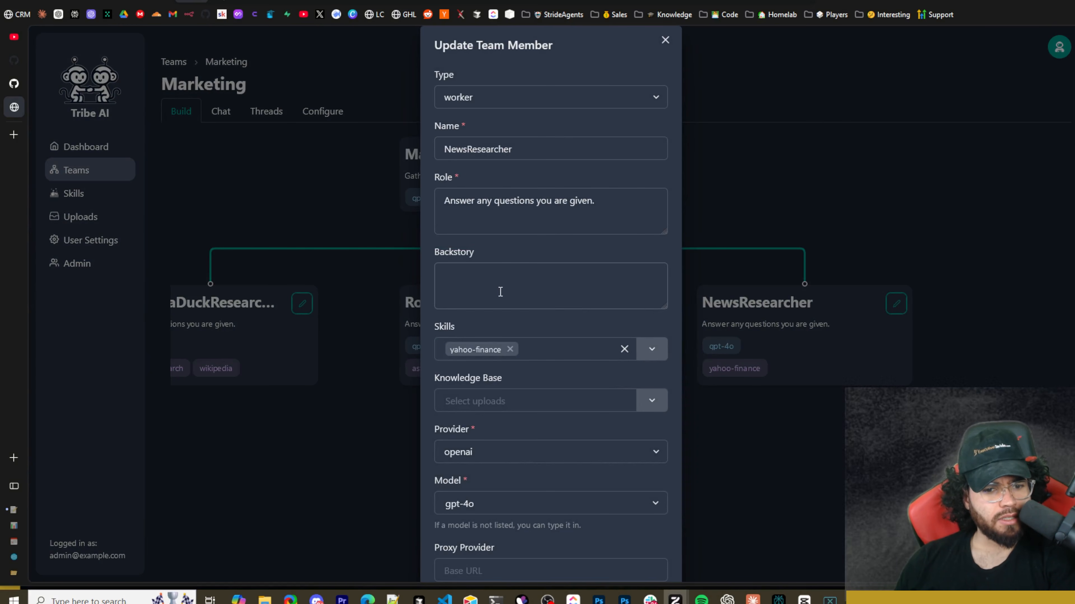
{"action": "scroll", "coordinate": [517, 418], "scroll_direction": "down", "scroll_amount": 3}
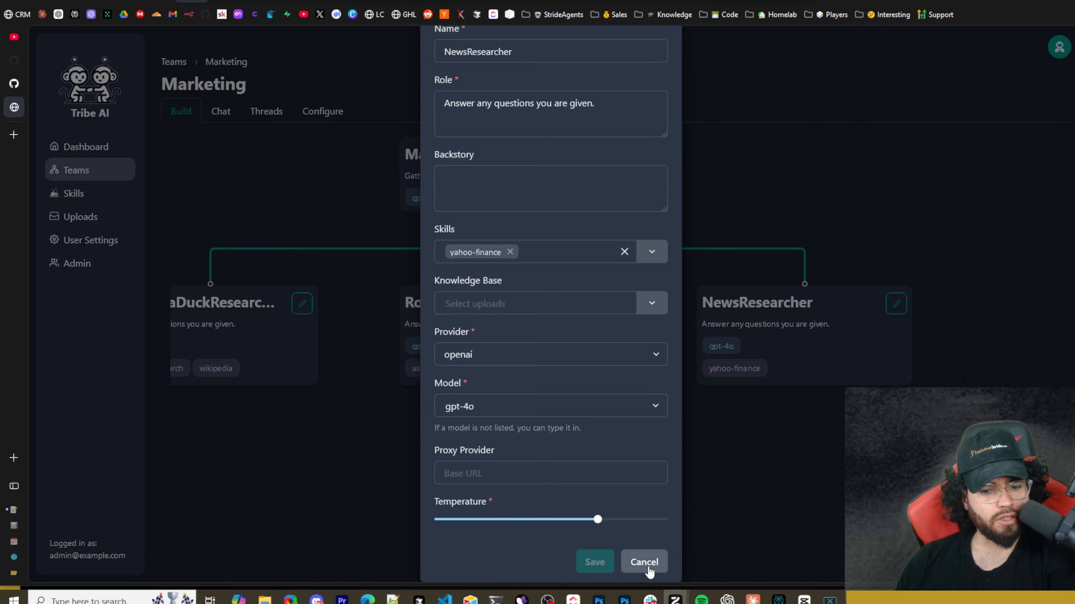
{"action": "left_click", "coordinate": [646, 564]}
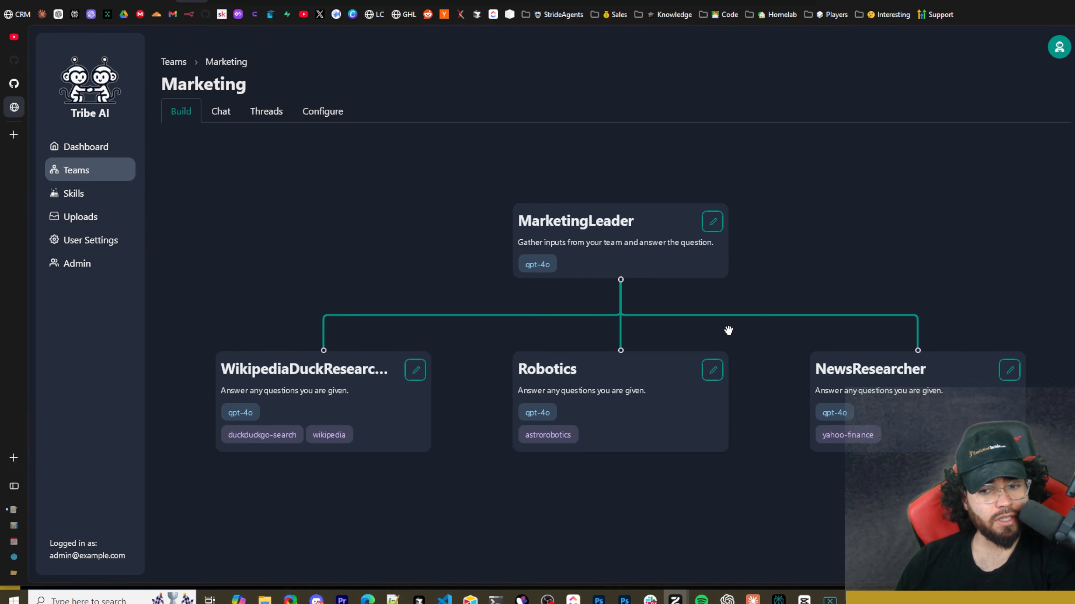
Add a fourth worker under MarketingLeader and space it and NewsResearcher apart on the canvas.
{"action": "left_click_drag", "start_coordinate": [748, 278], "coordinate": [673, 279]}
{"action": "scroll", "coordinate": [442, 289], "scroll_direction": "down", "scroll_amount": 1}
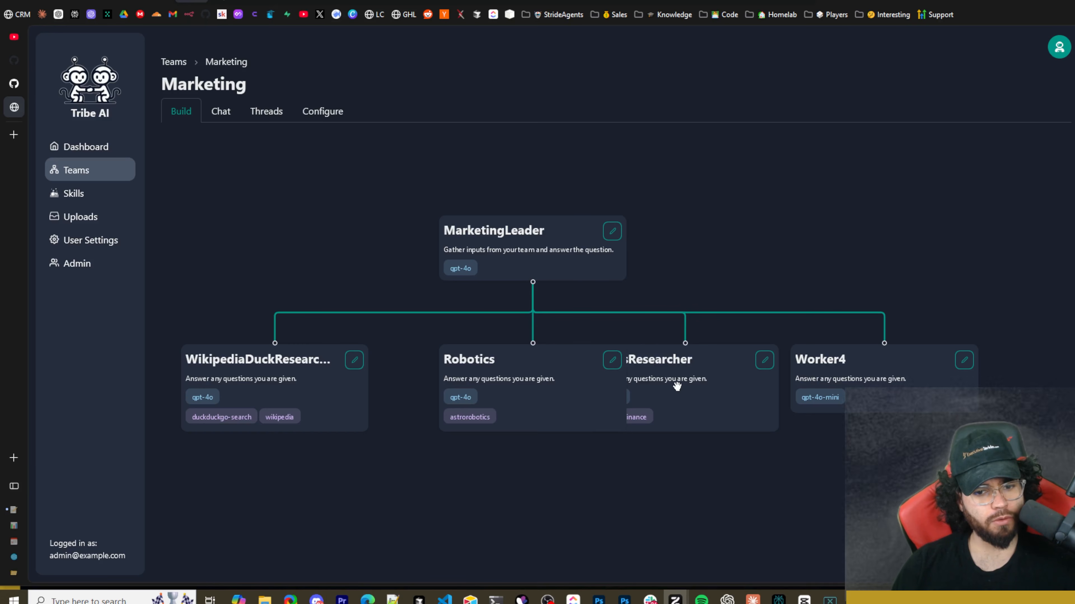
{"action": "left_click_drag", "start_coordinate": [677, 384], "coordinate": [714, 383]}
{"action": "left_click_drag", "start_coordinate": [870, 377], "coordinate": [953, 365]}
Open the new fourth worker's settings, keep its type as worker, and rename it A2P.
{"action": "left_click", "coordinate": [1046, 350]}
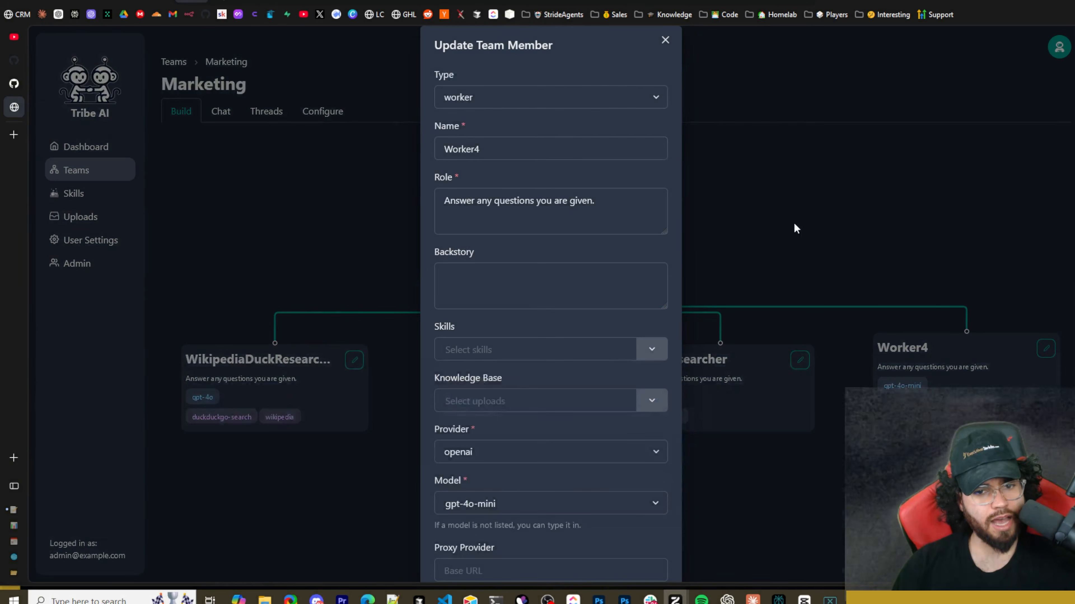
{"action": "left_click", "coordinate": [500, 98]}
{"action": "left_click", "coordinate": [513, 118]}
{"action": "left_click", "coordinate": [503, 144]}
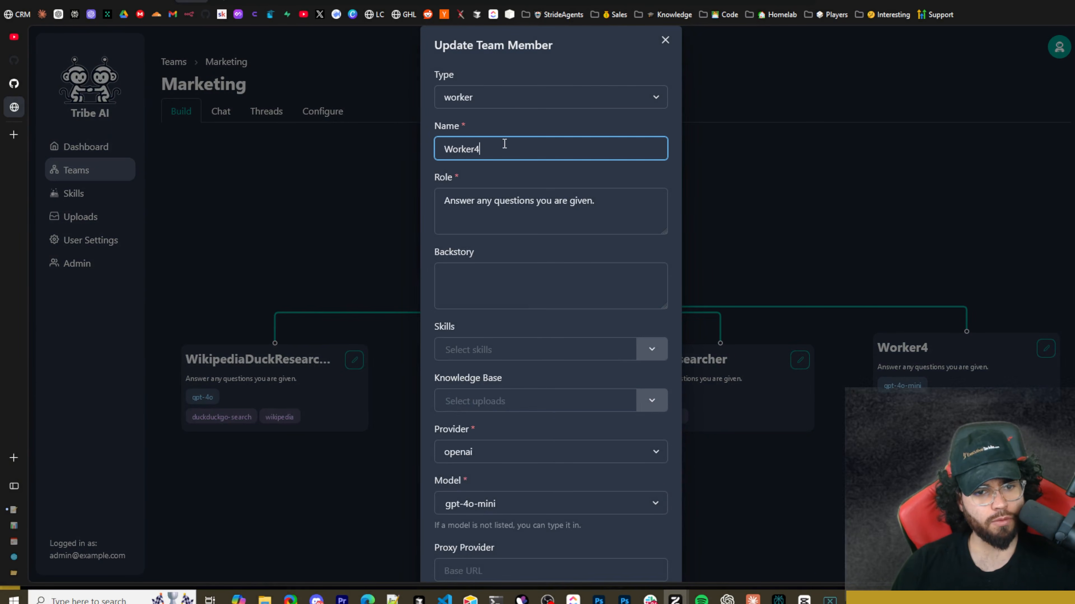
{"action": "double_click", "coordinate": [504, 144]}
{"action": "type", "text": "A2P"}
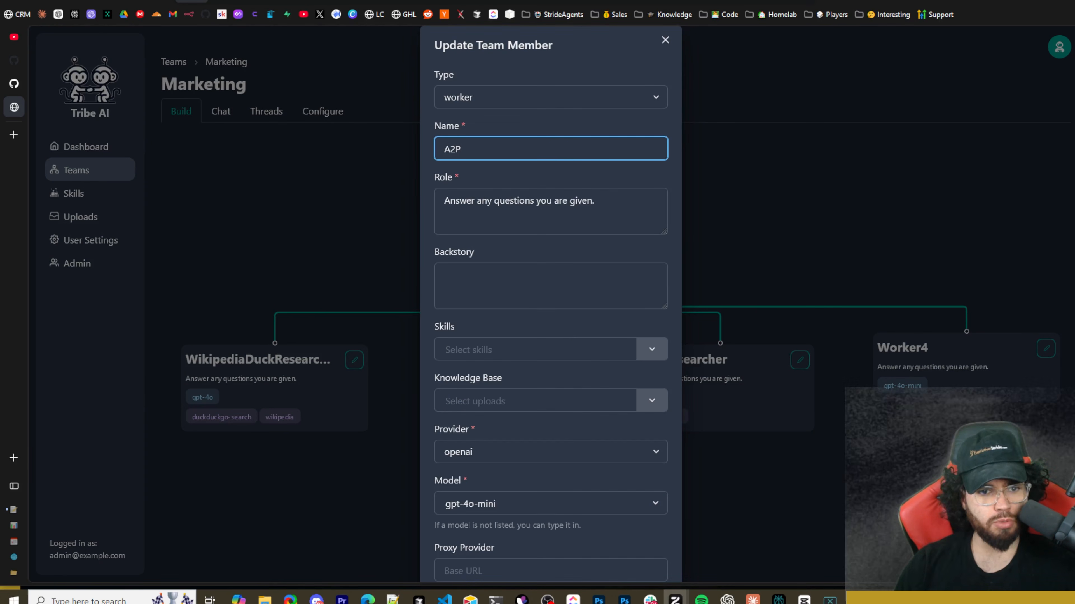
Assign the a2p upload as the member's knowledge base, set its model to gpt-4o, and save the member.
{"action": "left_click", "coordinate": [545, 402]}
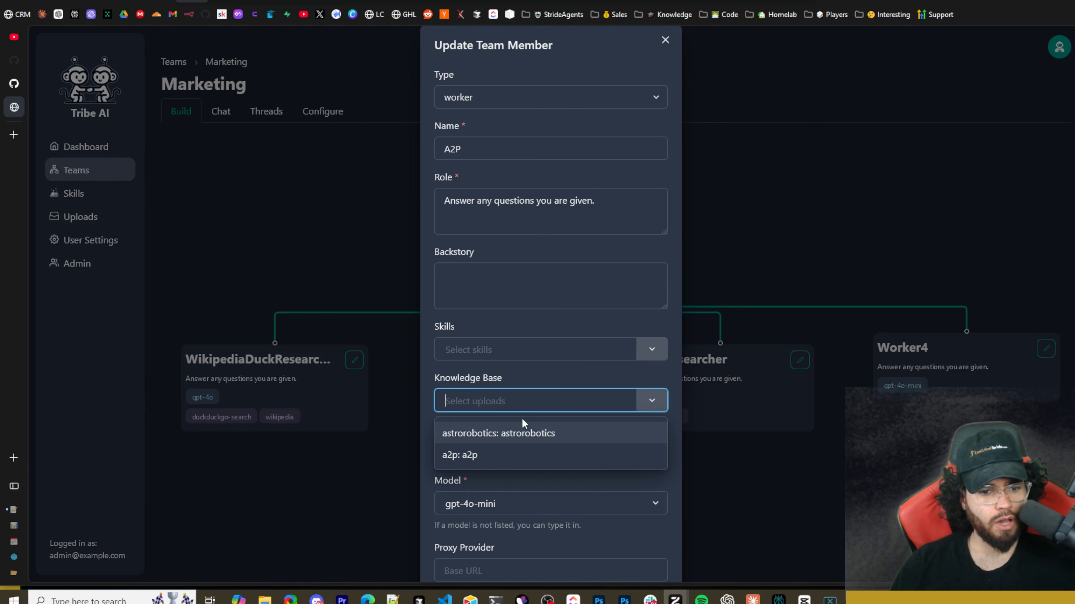
{"action": "left_click", "coordinate": [506, 455]}
{"action": "left_click", "coordinate": [573, 502]}
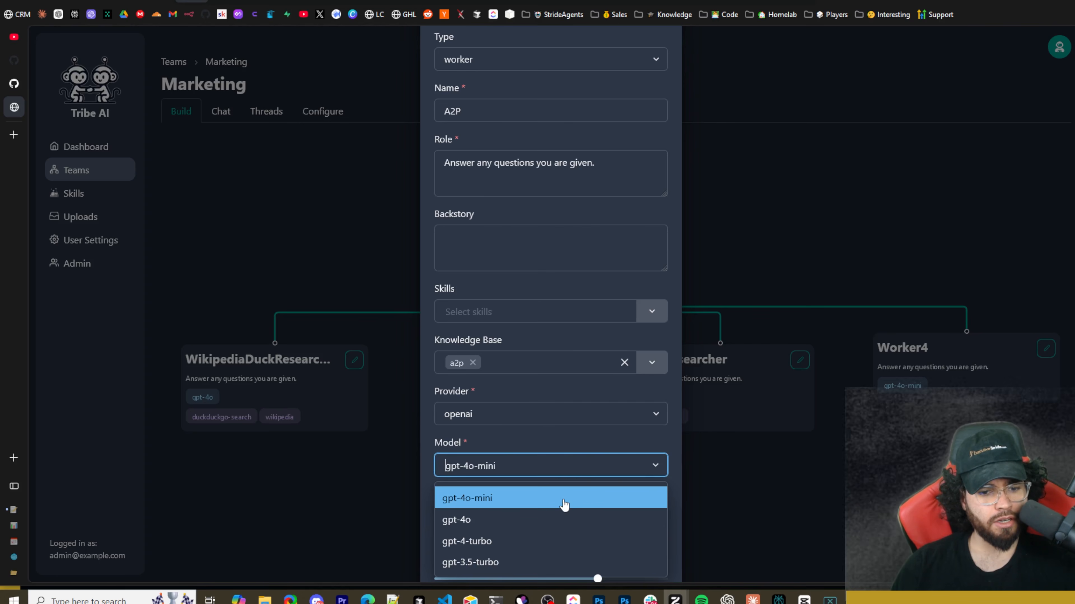
{"action": "left_click", "coordinate": [534, 523]}
{"action": "scroll", "coordinate": [529, 436], "scroll_direction": "down", "scroll_amount": 3}
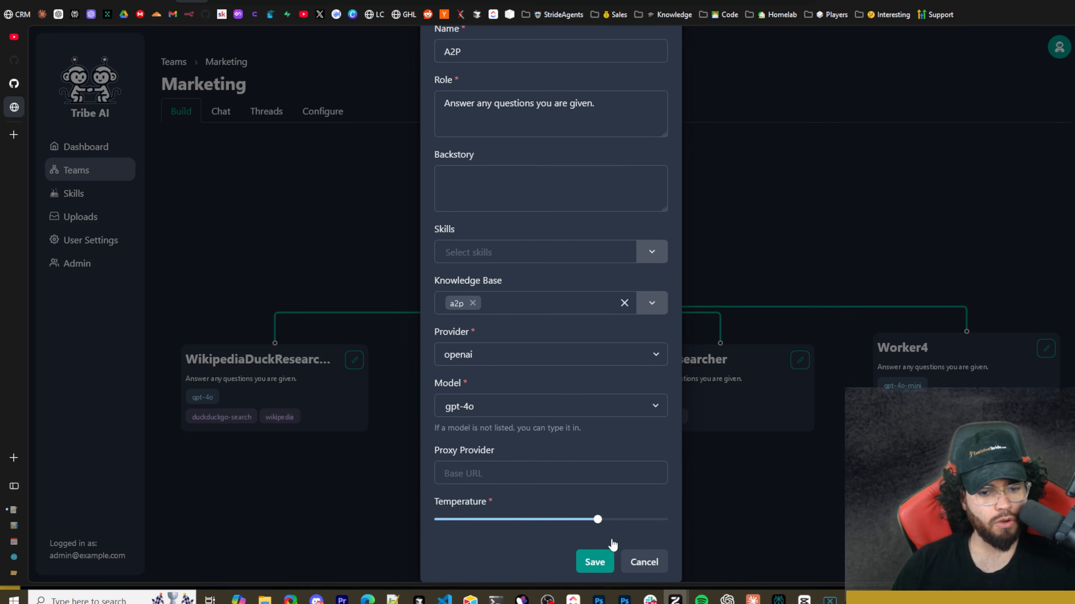
{"action": "left_click", "coordinate": [594, 561]}
Reposition the A2P and NewsResearcher nodes so they sit side by side without overlapping in the team diagram.
{"action": "left_click_drag", "start_coordinate": [874, 382], "coordinate": [1005, 381]}
{"action": "left_click_drag", "start_coordinate": [762, 386], "coordinate": [822, 384]}
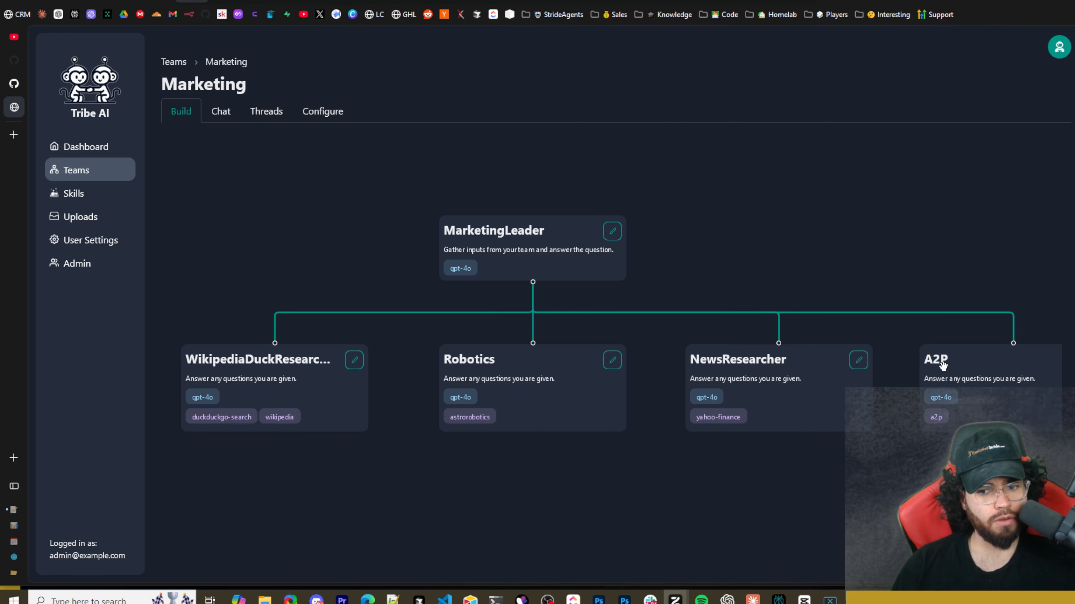
{"action": "left_click_drag", "start_coordinate": [940, 364], "coordinate": [905, 366]}
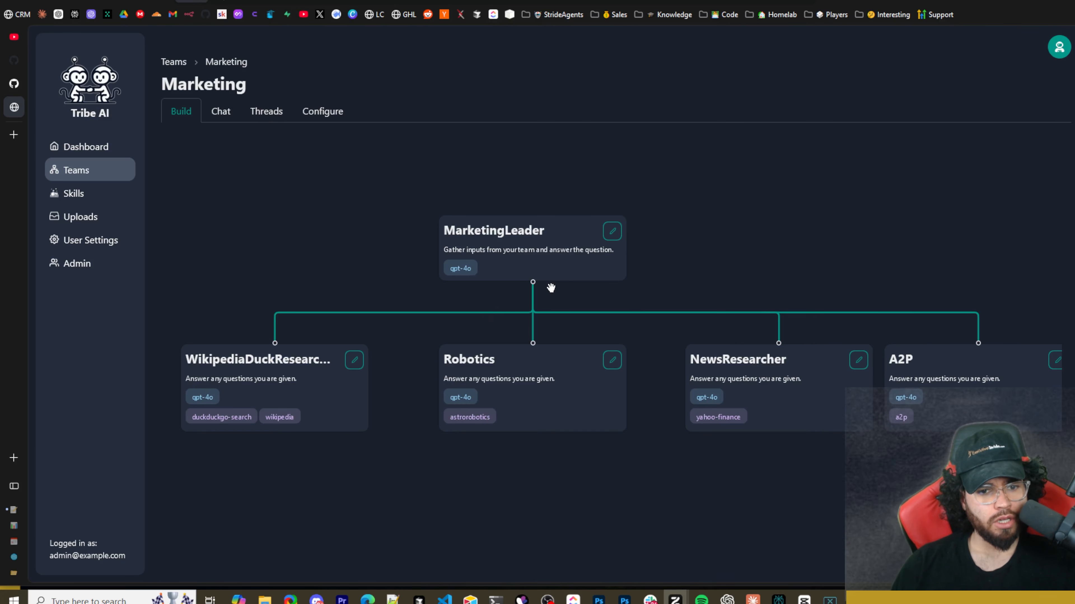
Check the type options in NewsResearcher's settings and close the form without changes.
{"action": "left_click", "coordinate": [859, 361]}
{"action": "left_click", "coordinate": [482, 98]}
{"action": "left_click", "coordinate": [777, 213]}
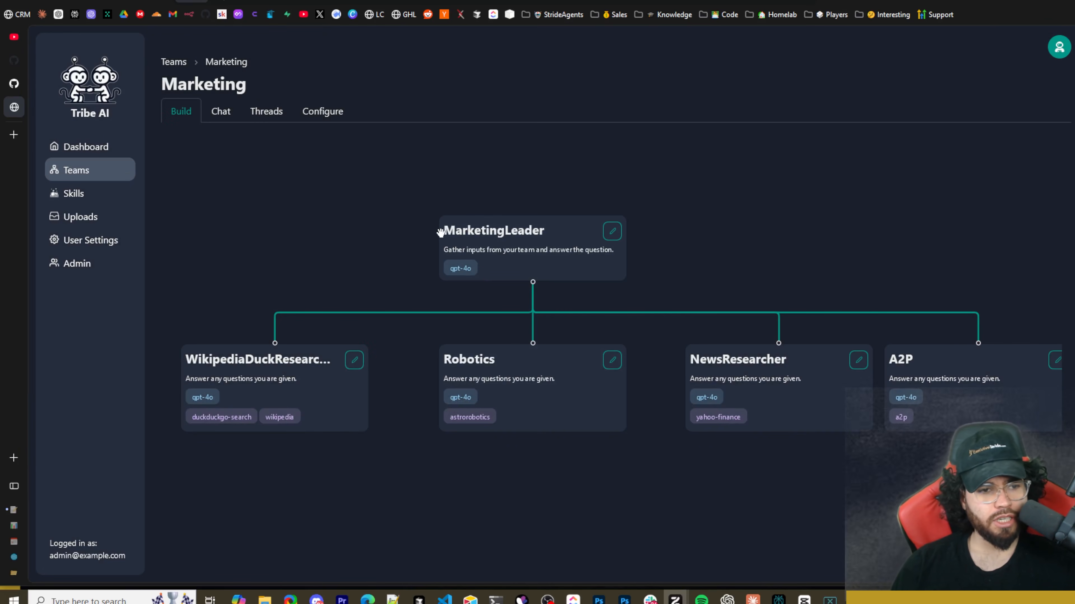
Open the Marketing team's chat and ask the team what A2P is.
{"action": "left_click", "coordinate": [221, 114]}
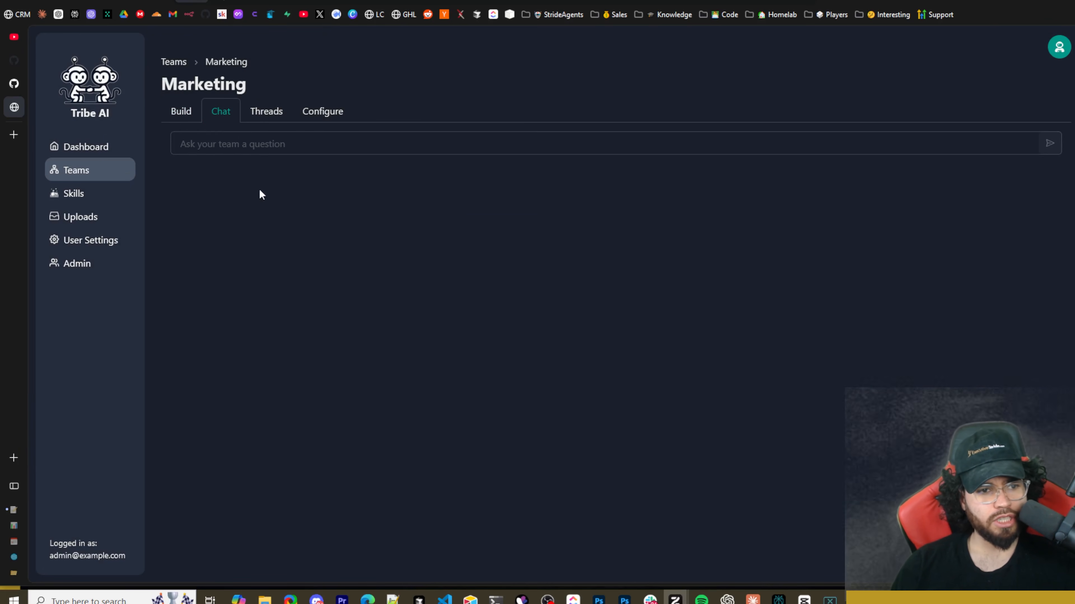
{"action": "left_click", "coordinate": [240, 144]}
{"action": "type", "text": "W"}
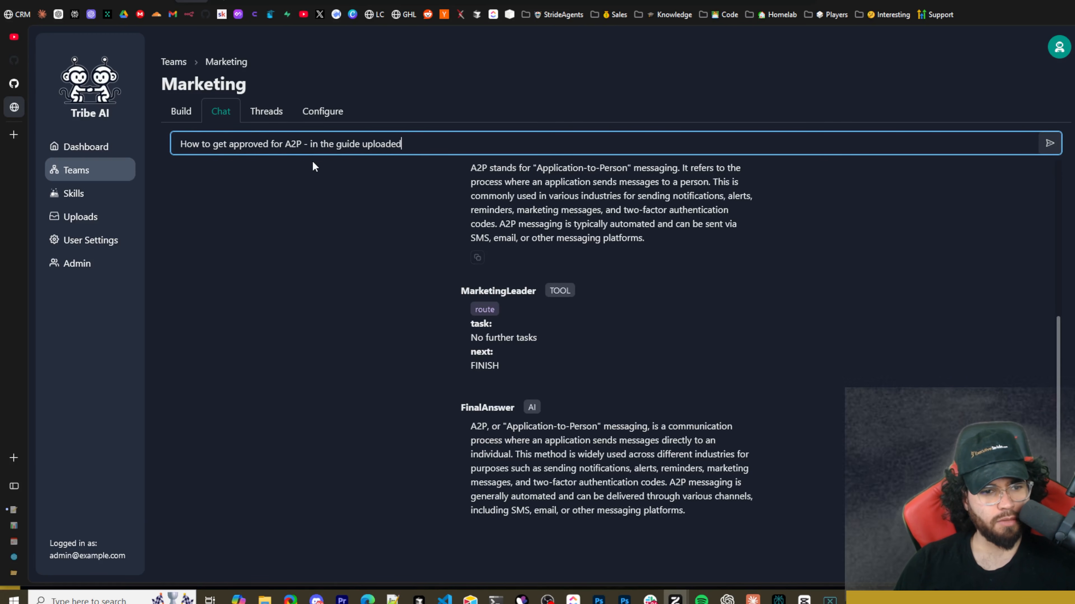
Review the team's answer and send the question "How to get approved for A2P - in the guide uploaded".
{"action": "scroll", "coordinate": [499, 250], "scroll_direction": "up", "scroll_amount": 5}
{"action": "scroll", "coordinate": [538, 261], "scroll_direction": "down", "scroll_amount": 5}
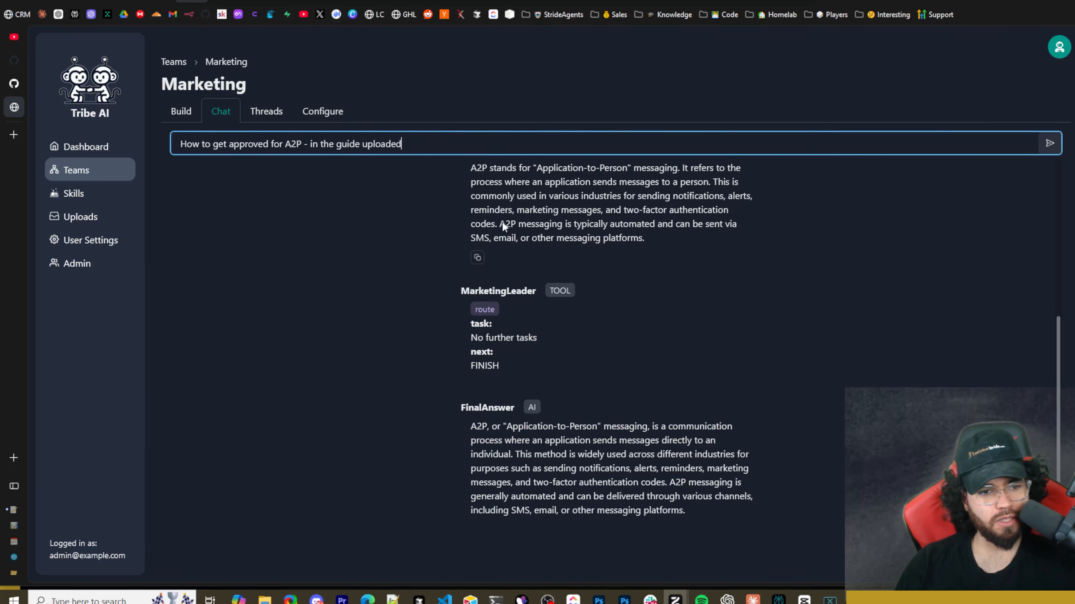
{"action": "left_click", "coordinate": [1049, 143]}
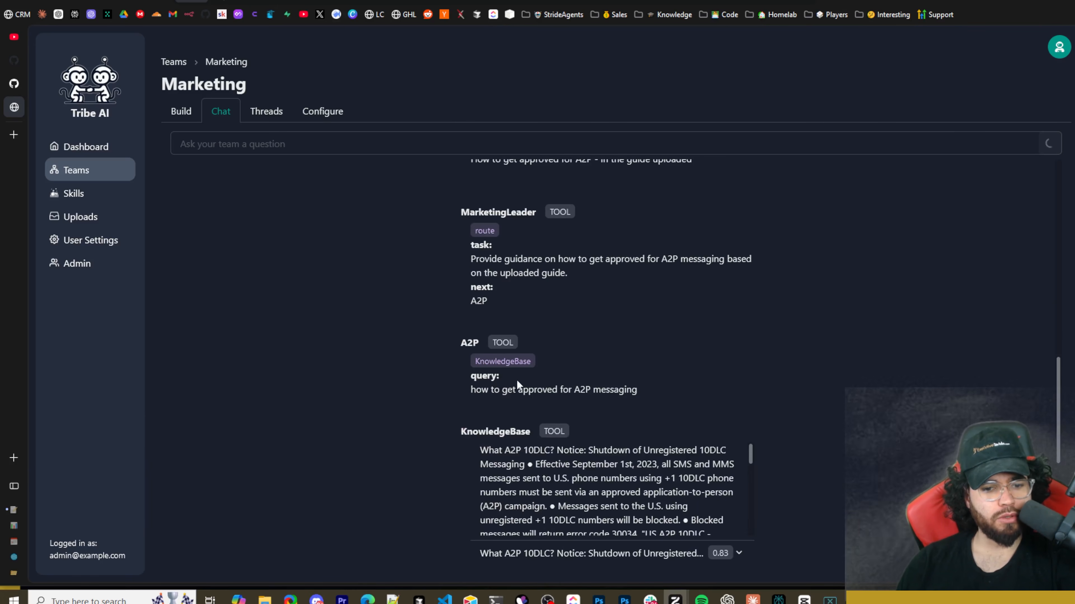
Examine how MarketingLeader routes the approval question and which knowledge base query the A2P member runs.
{"action": "scroll", "coordinate": [511, 376], "scroll_direction": "up", "scroll_amount": 5}
{"action": "scroll", "coordinate": [515, 390], "scroll_direction": "down", "scroll_amount": 3}
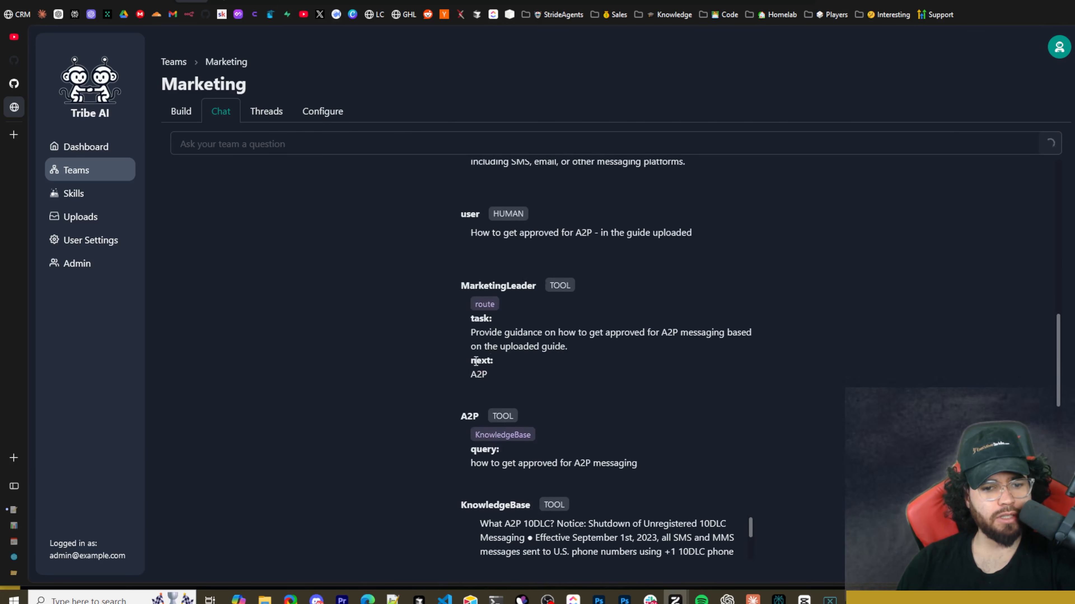
{"action": "left_click_drag", "start_coordinate": [478, 287], "coordinate": [536, 287]}
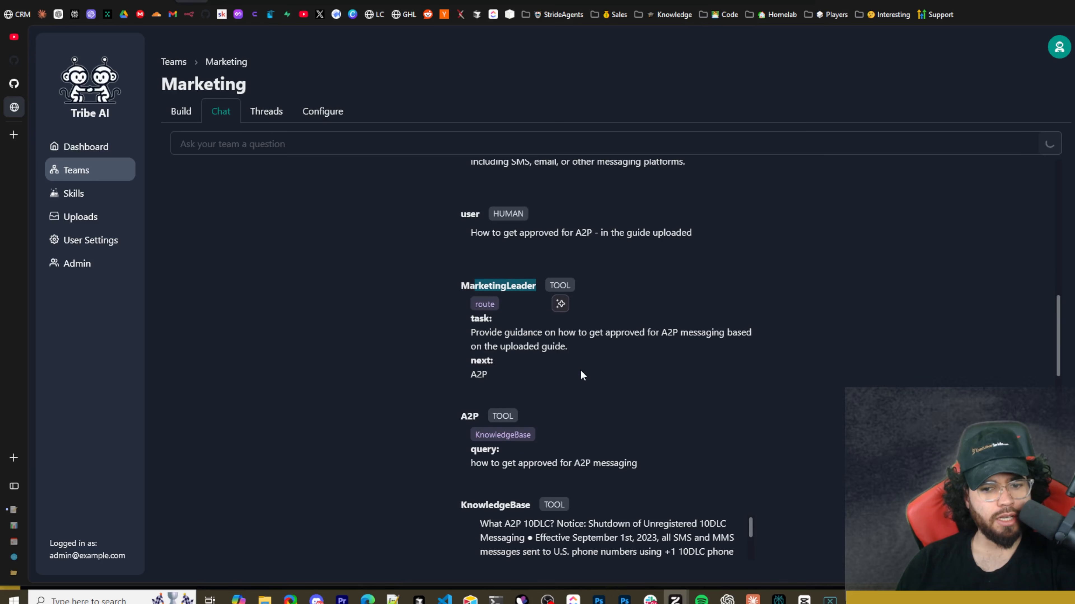
{"action": "scroll", "coordinate": [580, 372], "scroll_direction": "down", "scroll_amount": 3}
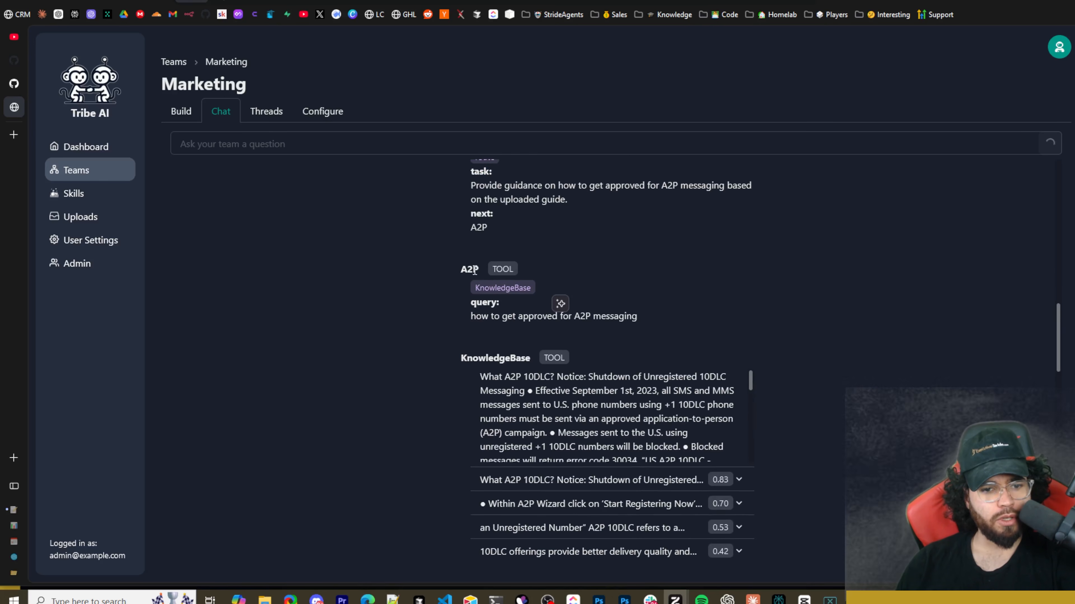
{"action": "left_click_drag", "start_coordinate": [467, 269], "coordinate": [496, 270]}
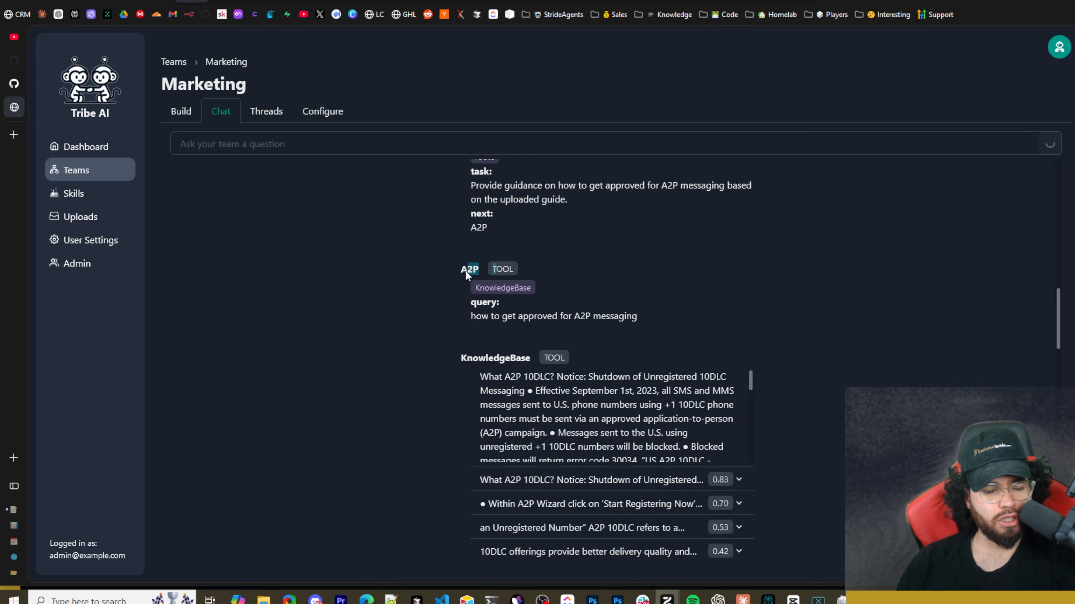
{"action": "left_click", "coordinate": [466, 270]}
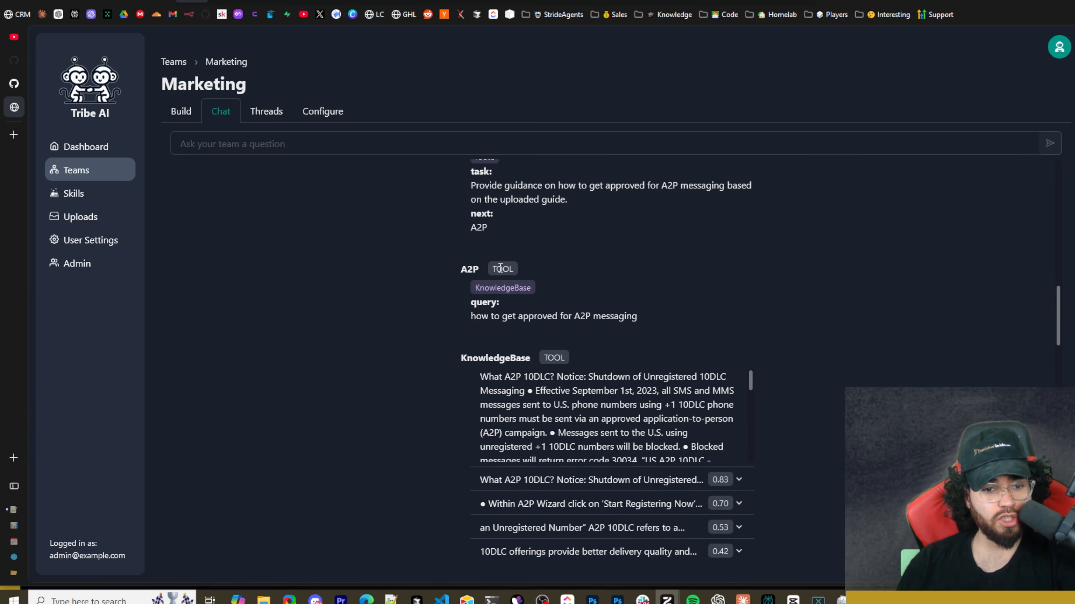
{"action": "left_click_drag", "start_coordinate": [489, 288], "coordinate": [528, 288]}
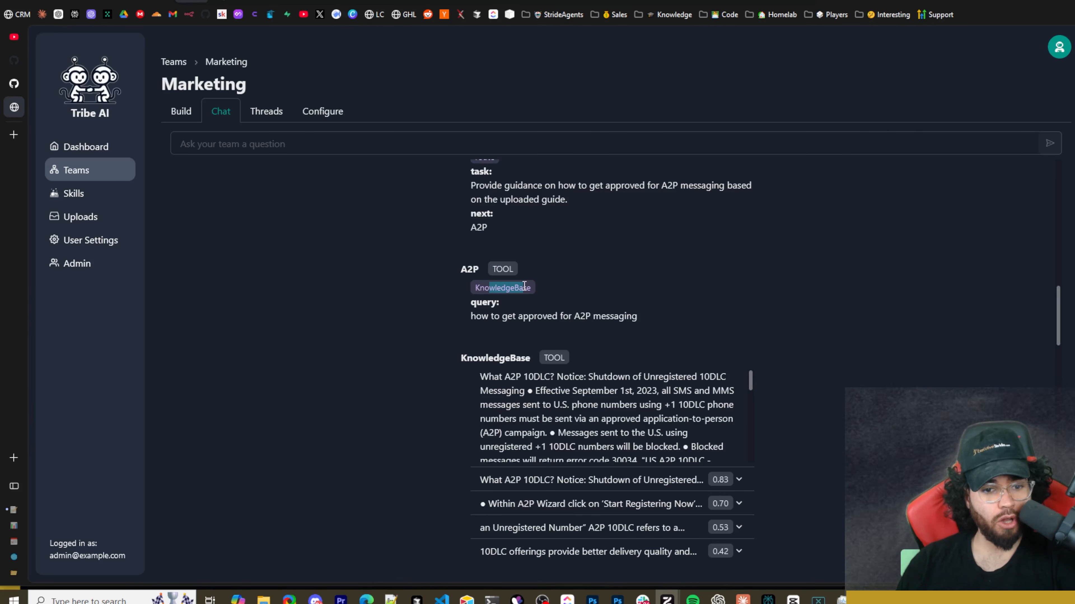
{"action": "left_click_drag", "start_coordinate": [475, 317], "coordinate": [601, 314]}
Read through the text that the KnowledgeBase tool retrieved from the uploaded A2P guide.
{"action": "scroll", "coordinate": [623, 320], "scroll_direction": "down", "scroll_amount": 3}
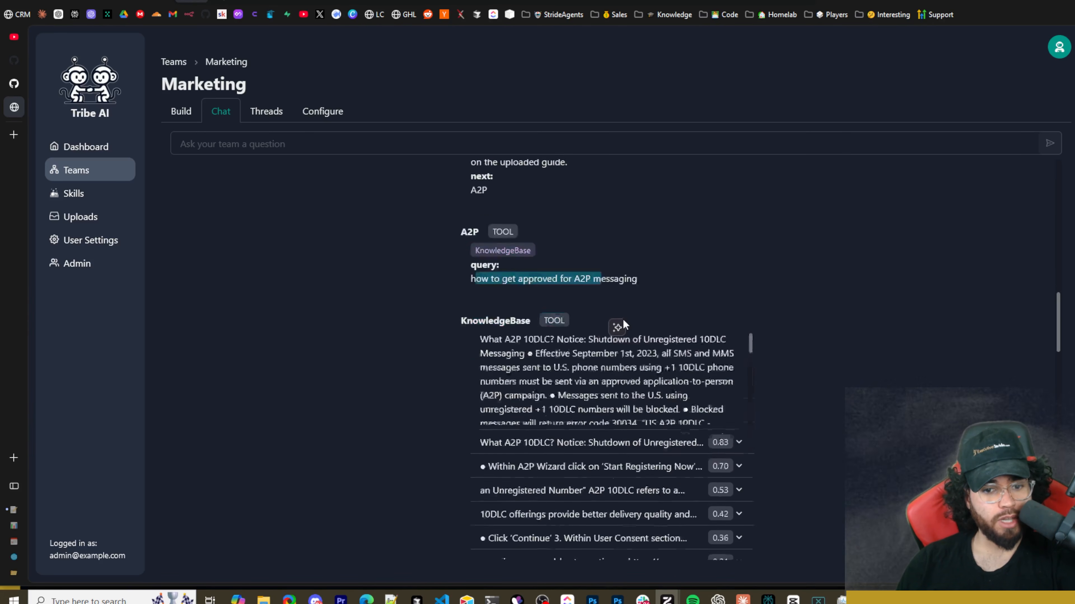
{"action": "left_click", "coordinate": [481, 216]}
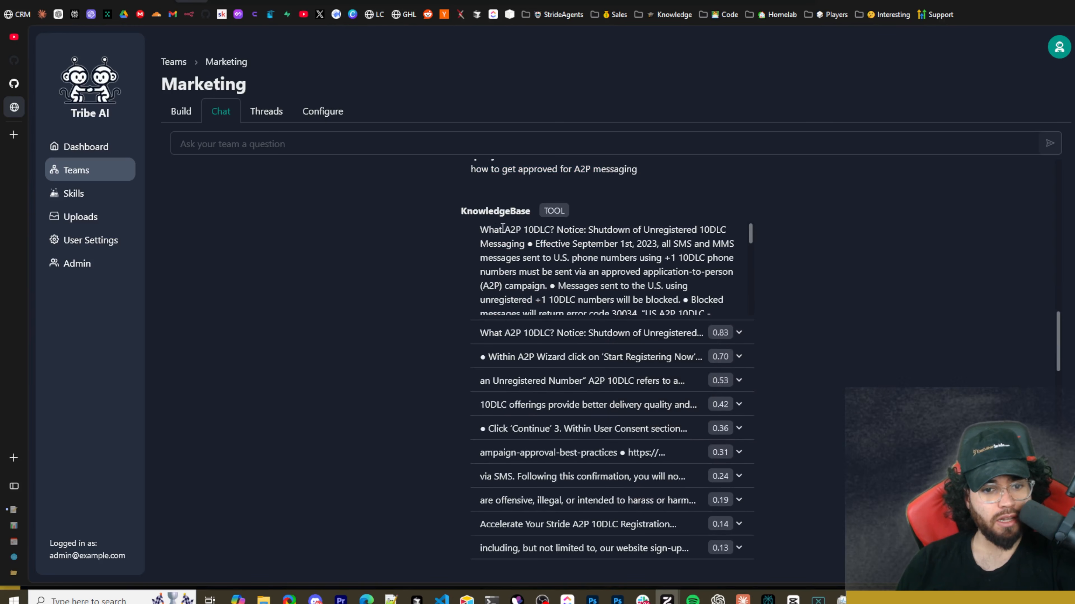
{"action": "left_click_drag", "start_coordinate": [489, 231], "coordinate": [617, 231]}
{"action": "scroll", "coordinate": [635, 237], "scroll_direction": "down", "scroll_amount": 5}
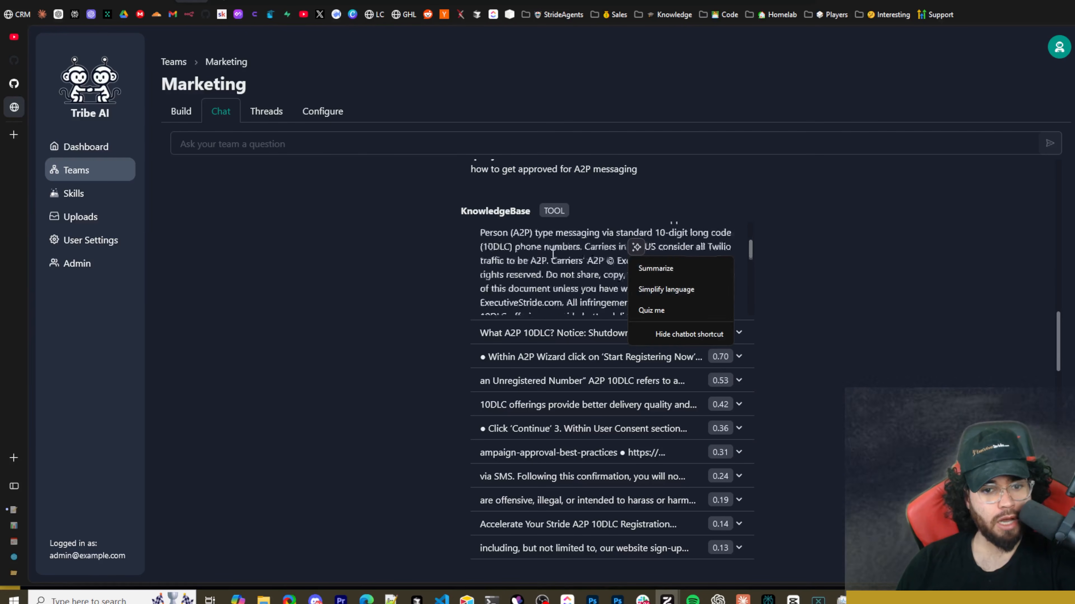
{"action": "scroll", "coordinate": [511, 259], "scroll_direction": "down", "scroll_amount": 8}
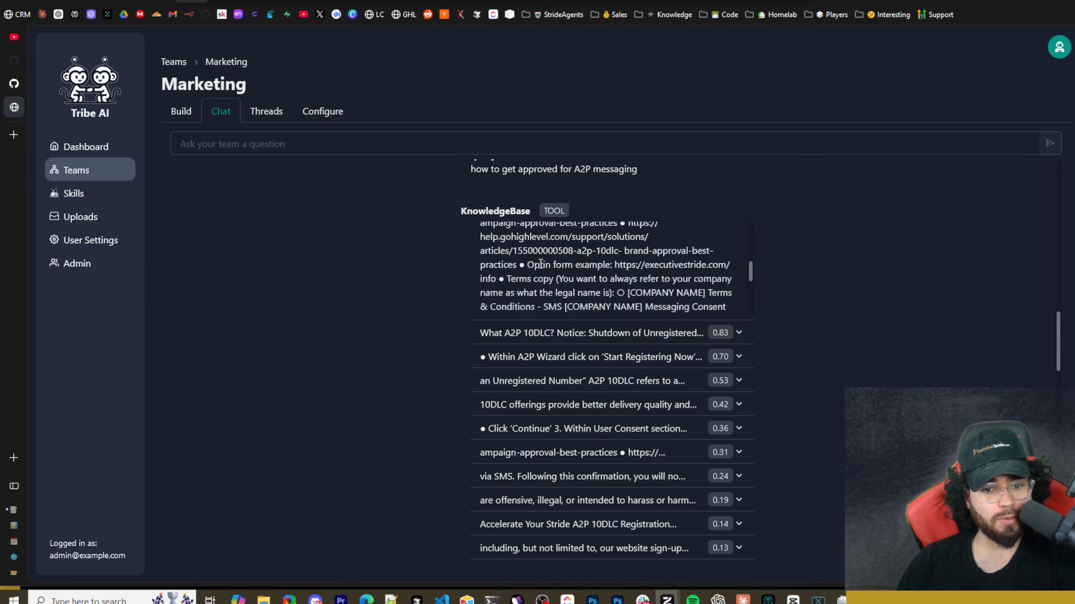
{"action": "scroll", "coordinate": [534, 264], "scroll_direction": "down", "scroll_amount": 8}
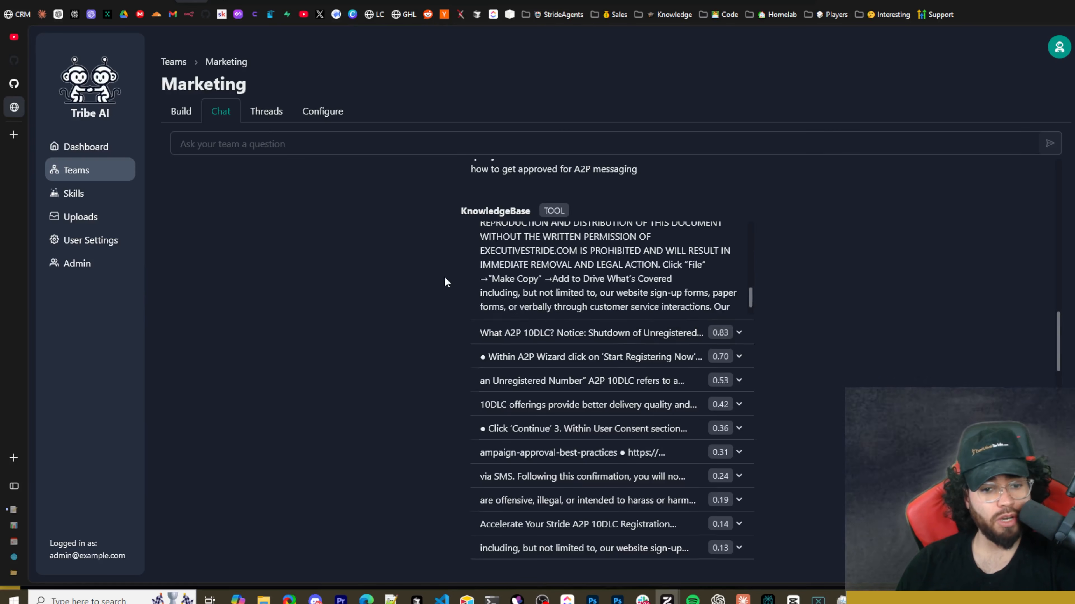
{"action": "scroll", "coordinate": [444, 277], "scroll_direction": "down", "scroll_amount": 3}
{"action": "scroll", "coordinate": [523, 254], "scroll_direction": "up", "scroll_amount": 2}
Expand and collapse the two highest-scored KnowledgeBase excerpts to inspect their content and relevance scores.
{"action": "left_click", "coordinate": [520, 260]}
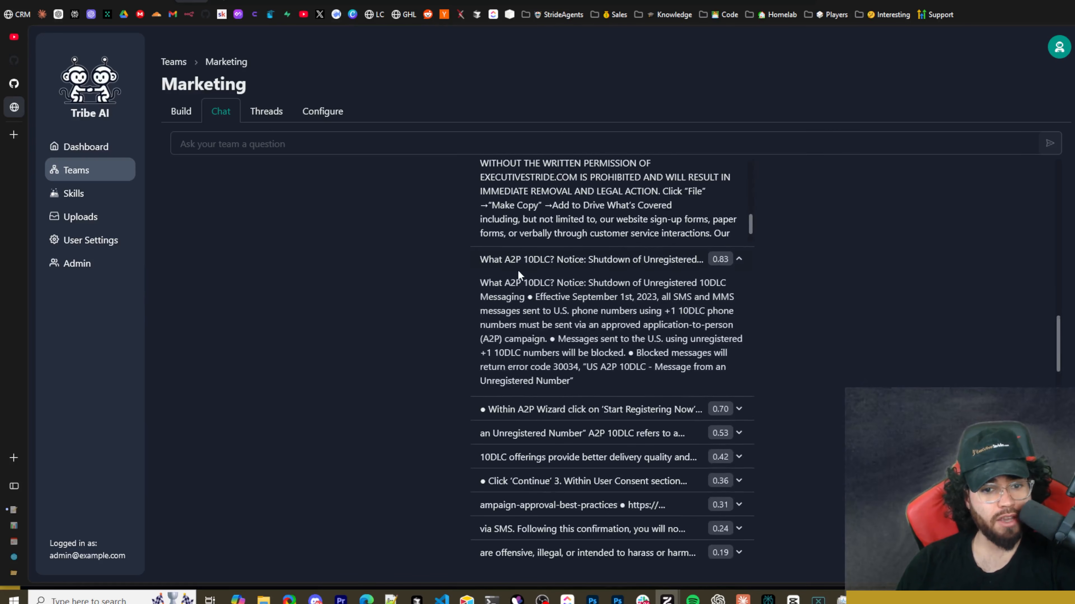
{"action": "left_click", "coordinate": [499, 263]}
{"action": "left_click", "coordinate": [499, 262]}
{"action": "scroll", "coordinate": [568, 270], "scroll_direction": "down", "scroll_amount": 3}
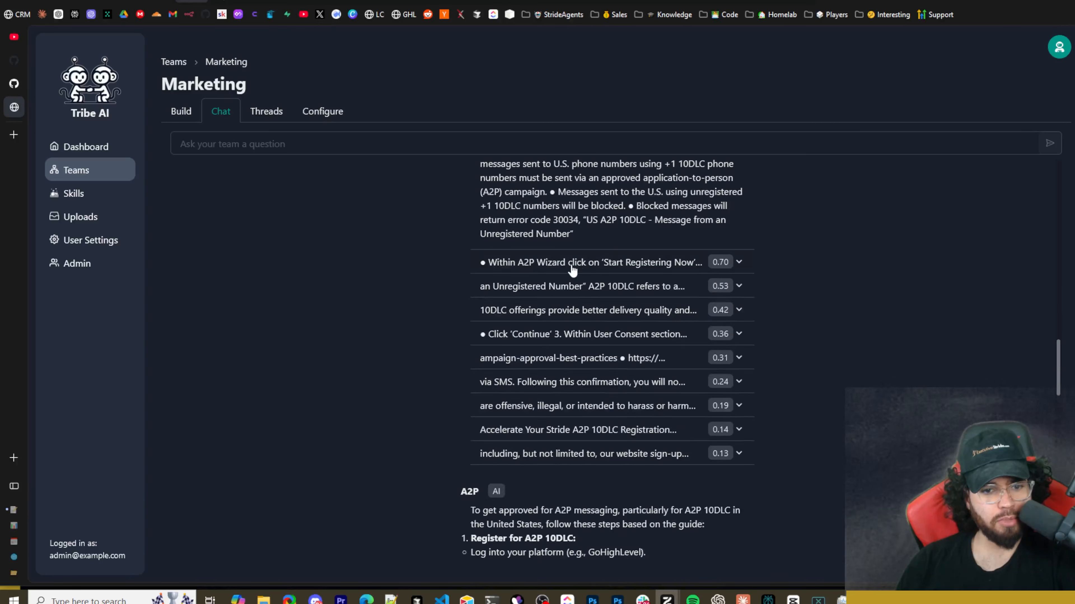
{"action": "left_click", "coordinate": [572, 270]}
{"action": "scroll", "coordinate": [722, 258], "scroll_direction": "up", "scroll_amount": 3}
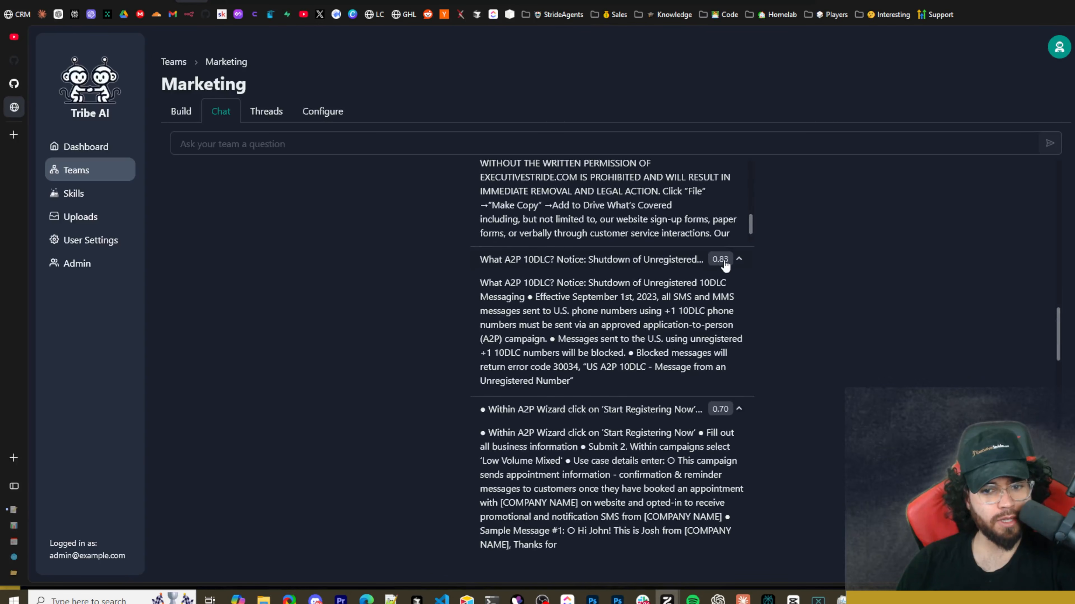
{"action": "left_click", "coordinate": [724, 260]}
{"action": "left_click", "coordinate": [560, 281]}
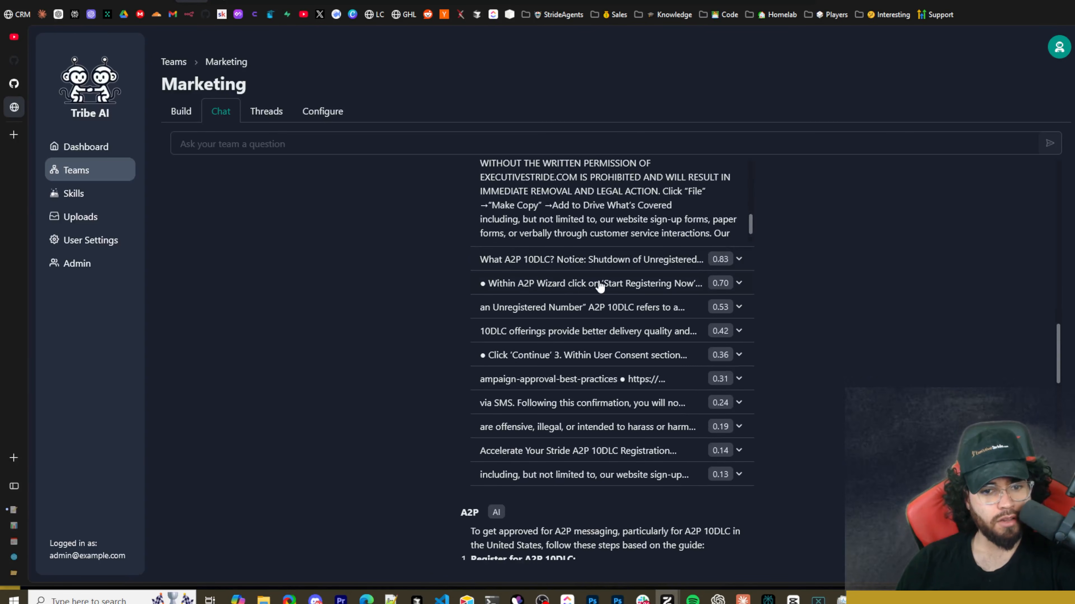
{"action": "left_click", "coordinate": [494, 266]}
{"action": "left_click", "coordinate": [511, 270]}
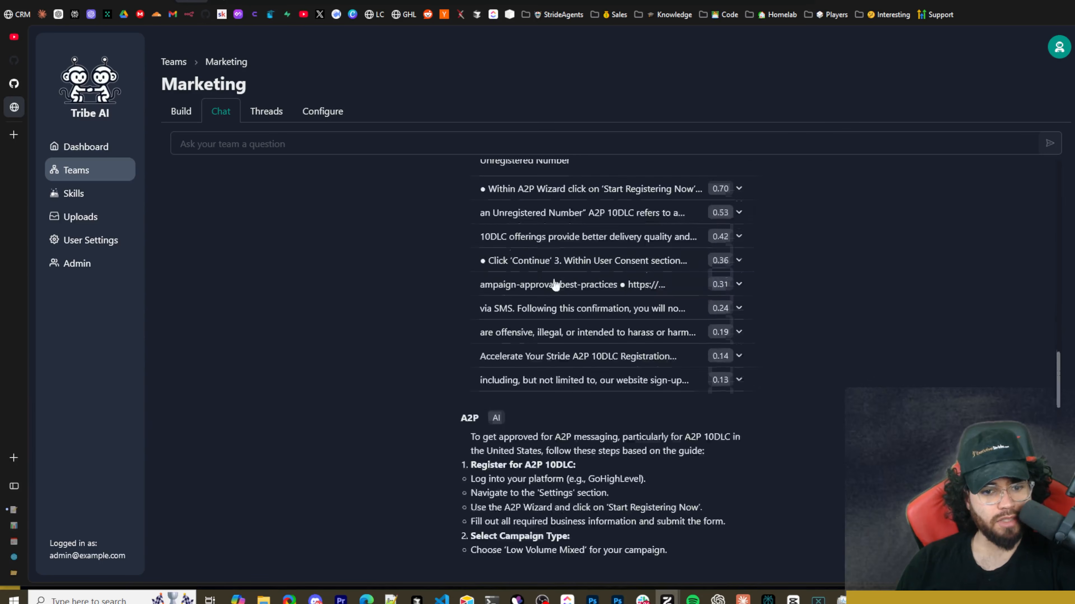
Read through the A2P member's answer on getting approved, from A2P 10DLC registration to resources and best practices.
{"action": "left_click", "coordinate": [493, 188]}
{"action": "scroll", "coordinate": [576, 236], "scroll_direction": "down", "scroll_amount": 7}
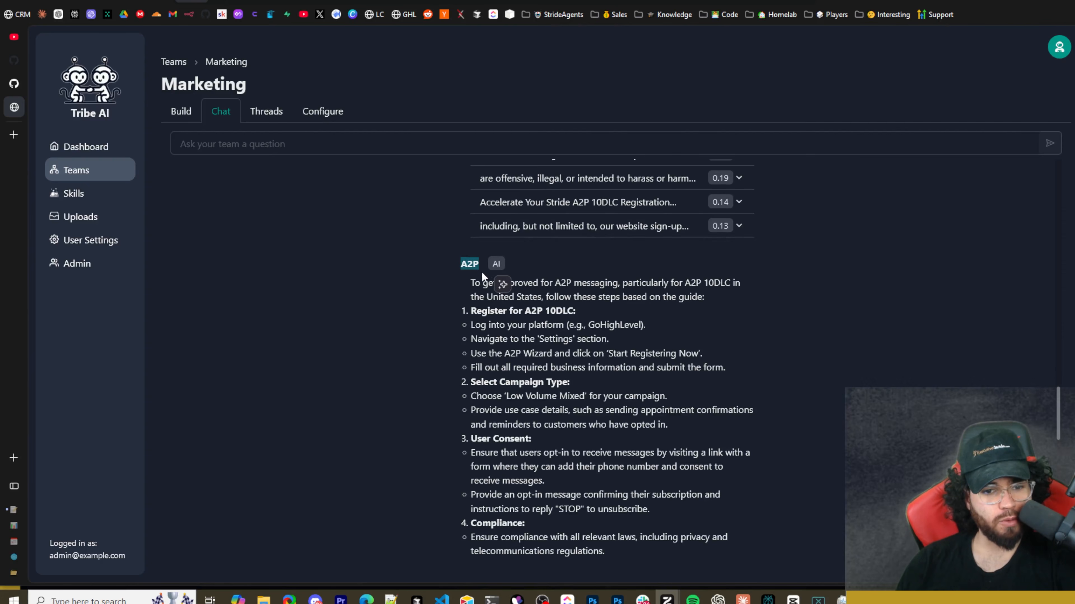
{"action": "left_click", "coordinate": [483, 284]}
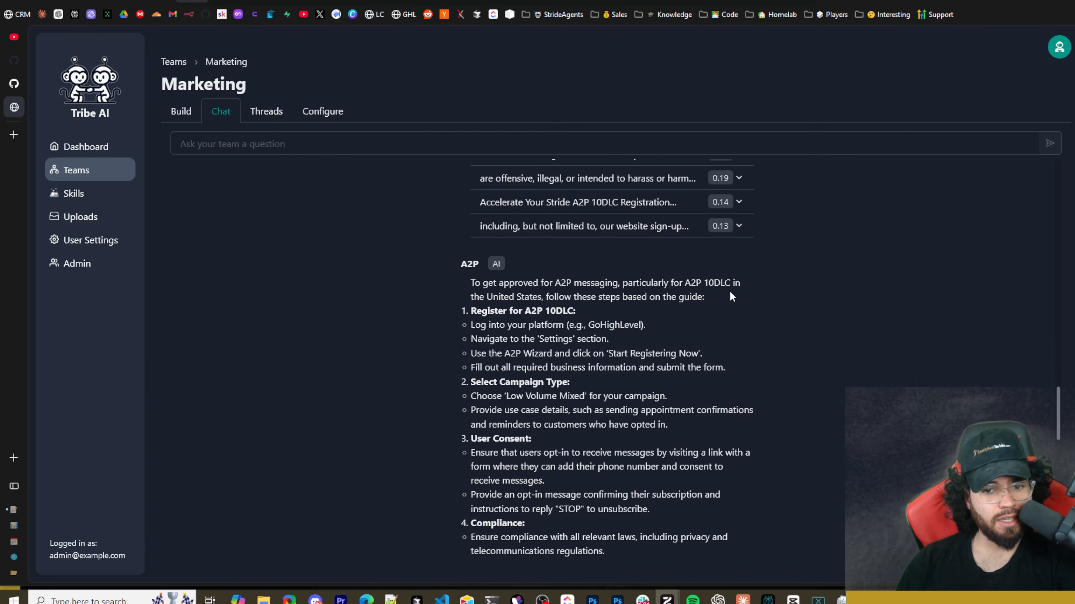
{"action": "scroll", "coordinate": [515, 301], "scroll_direction": "down", "scroll_amount": 2}
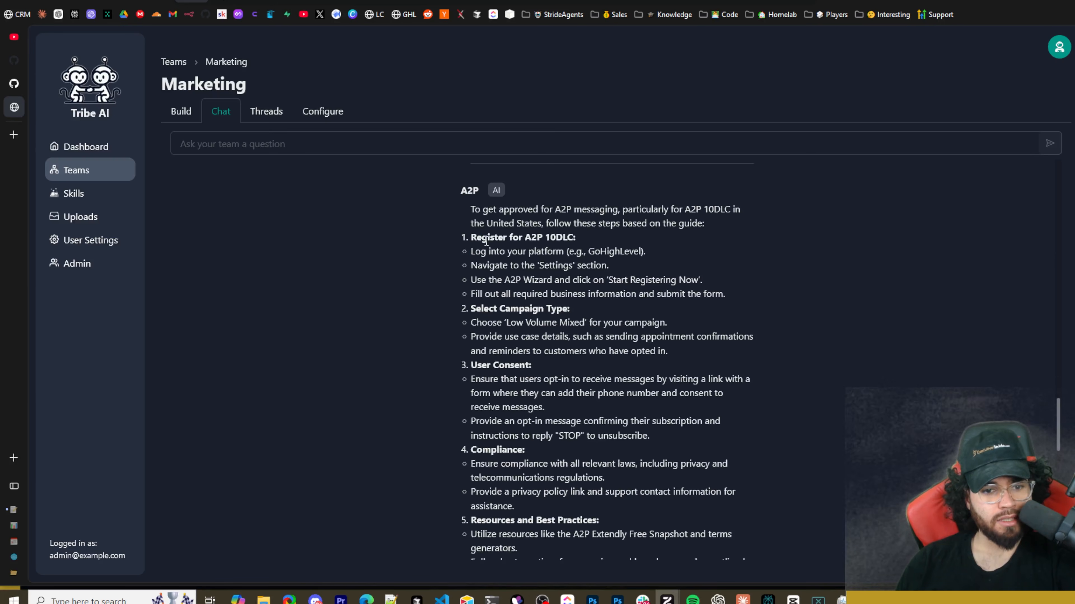
{"action": "left_click_drag", "start_coordinate": [470, 237], "coordinate": [578, 248]}
{"action": "scroll", "coordinate": [512, 288], "scroll_direction": "down", "scroll_amount": 2}
{"action": "left_click_drag", "start_coordinate": [489, 235], "coordinate": [546, 235]}
{"action": "scroll", "coordinate": [485, 297], "scroll_direction": "down", "scroll_amount": 2}
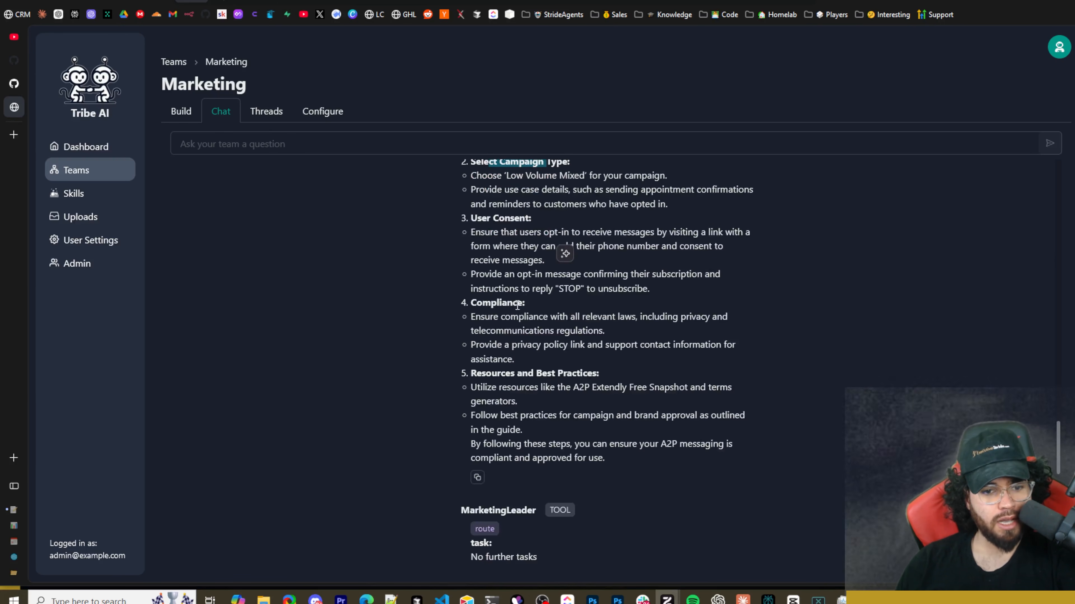
{"action": "scroll", "coordinate": [501, 333], "scroll_direction": "down", "scroll_amount": 4}
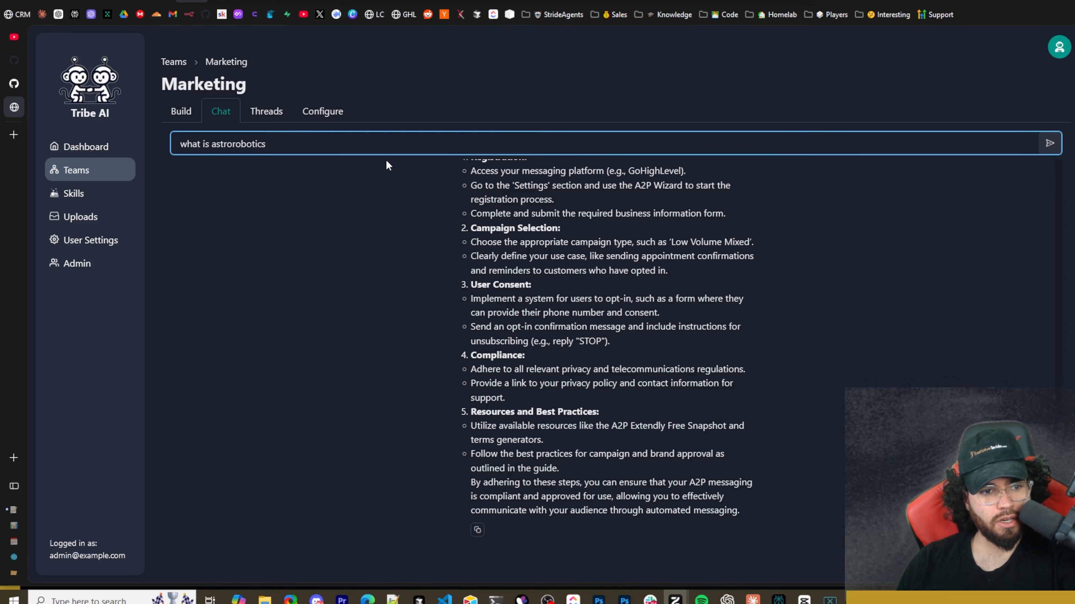
Send the team the question "what is astrorobotics", review its answer, and ask for "recent open ai news november 2024".
{"action": "key", "text": "Return"}
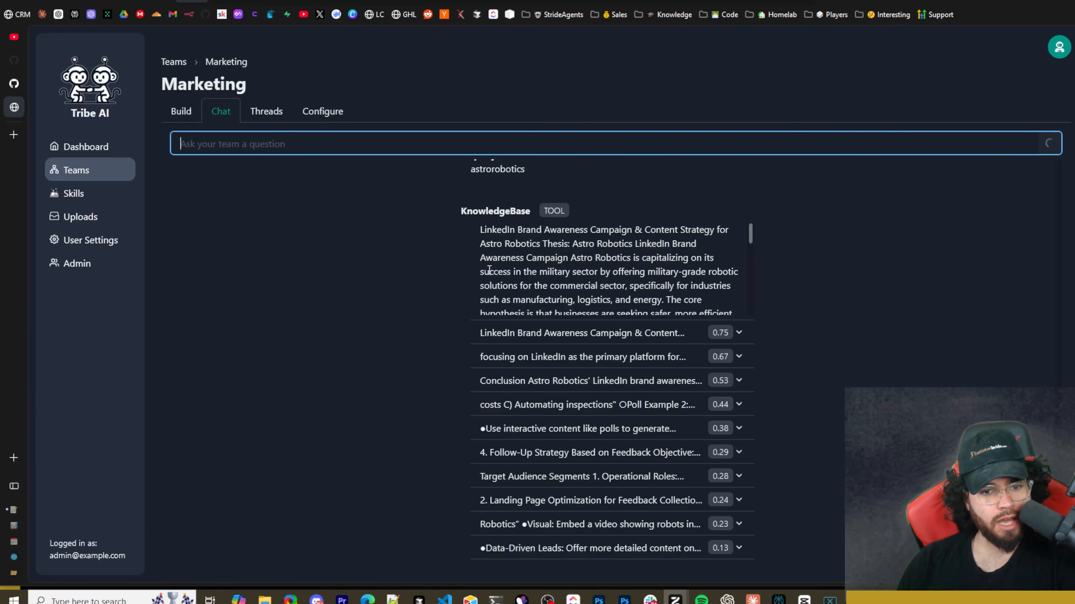
{"action": "scroll", "coordinate": [489, 271], "scroll_direction": "down", "scroll_amount": 3}
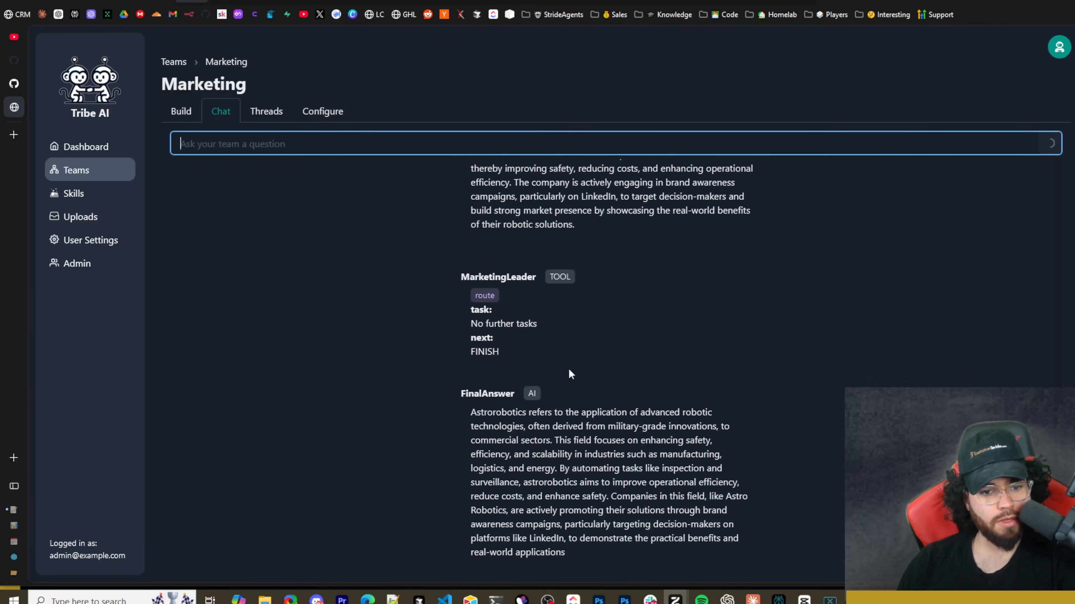
{"action": "type", "text": "recent open ai news november 2024?"}
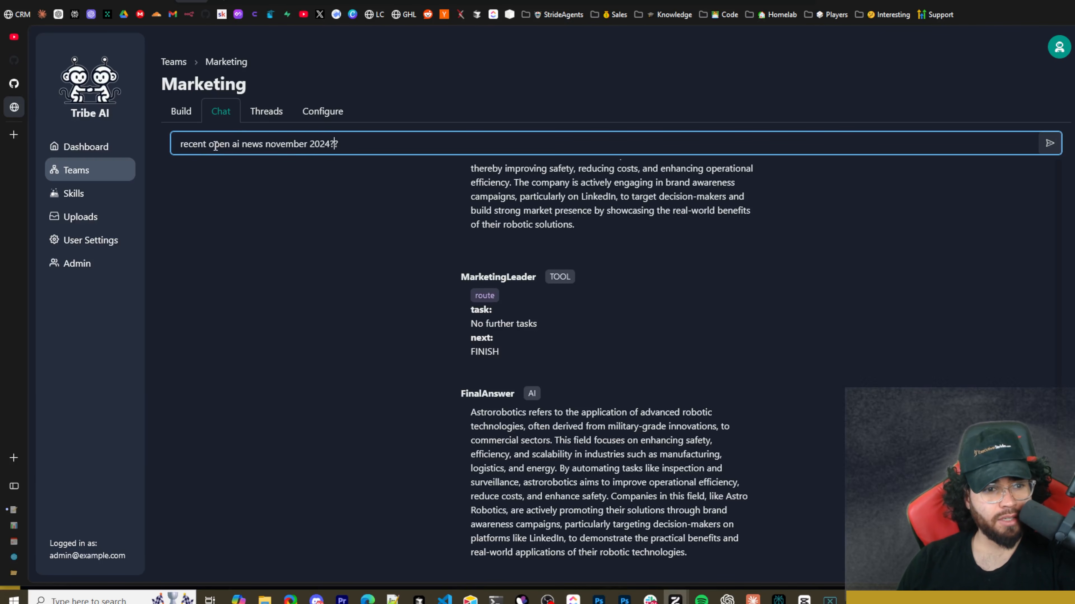
{"action": "key", "text": "Return"}
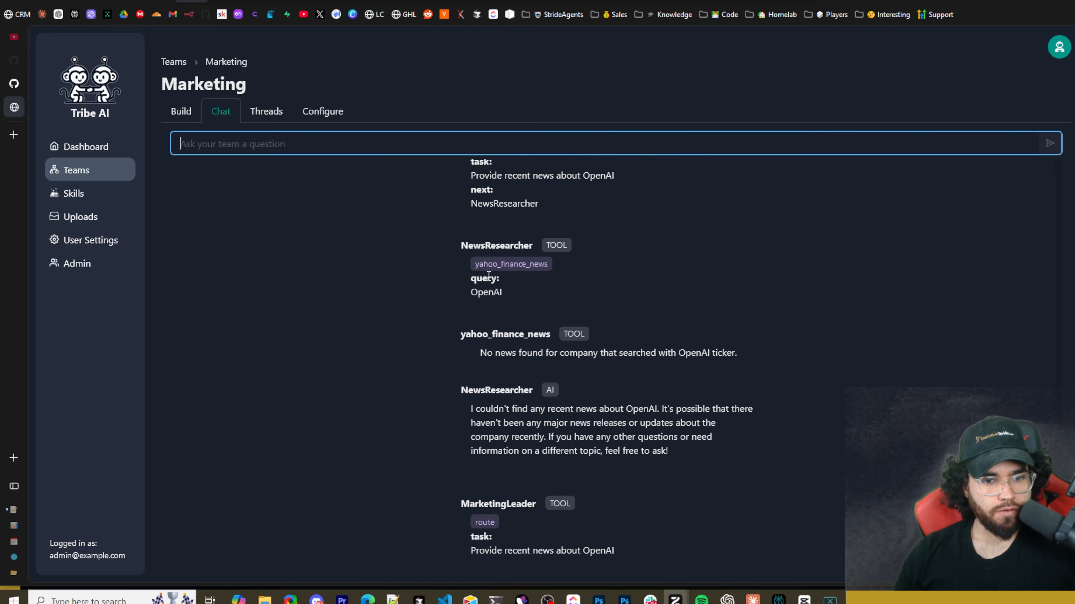
Examine how MarketingLeader routes the OpenAI news task after NewsResearcher's reply, and which member it assigns.
{"action": "scroll", "coordinate": [483, 302], "scroll_direction": "down", "scroll_amount": 2}
{"action": "left_click_drag", "start_coordinate": [527, 280], "coordinate": [666, 280]}
{"action": "mouse_move", "coordinate": [682, 296]}
{"action": "scroll", "coordinate": [664, 291], "scroll_direction": "down", "scroll_amount": 2}
{"action": "scroll", "coordinate": [666, 291], "scroll_direction": "down", "scroll_amount": 4}
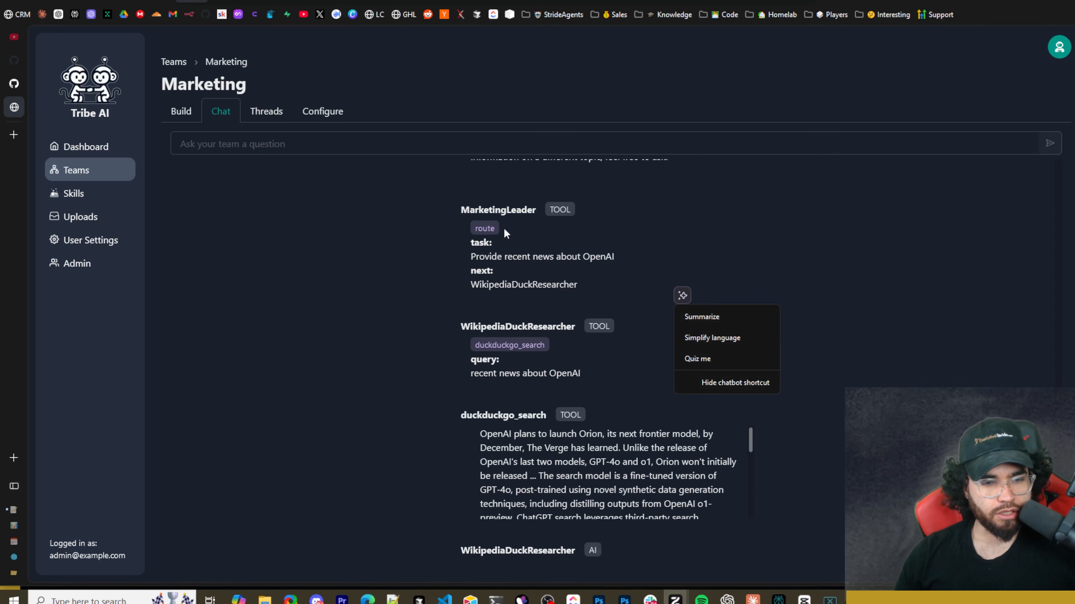
{"action": "left_click", "coordinate": [502, 256]}
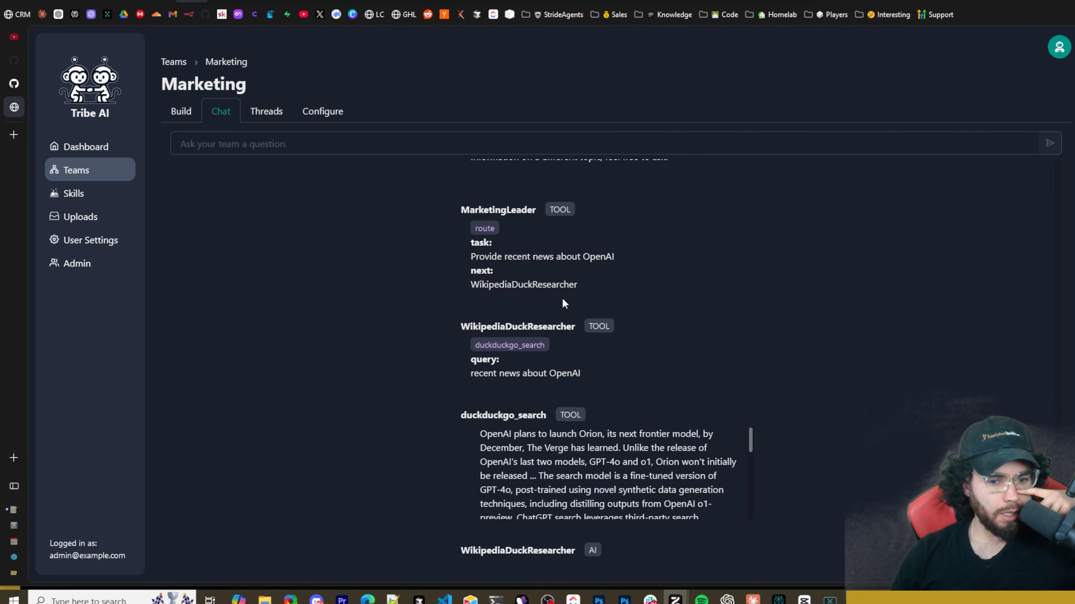
Read through the text that the duckduckgo_search tool retrieved for WikipediaDuckResearcher's OpenAI news query.
{"action": "scroll", "coordinate": [546, 330], "scroll_direction": "down", "scroll_amount": 4}
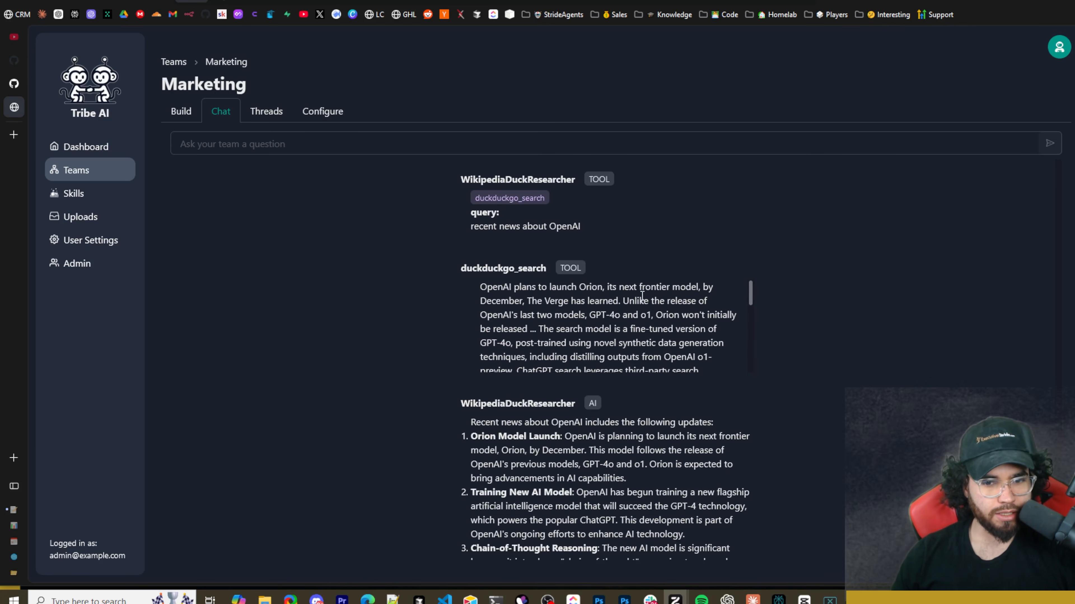
{"action": "scroll", "coordinate": [539, 306], "scroll_direction": "down", "scroll_amount": 3}
{"action": "scroll", "coordinate": [517, 329], "scroll_direction": "up", "scroll_amount": 3}
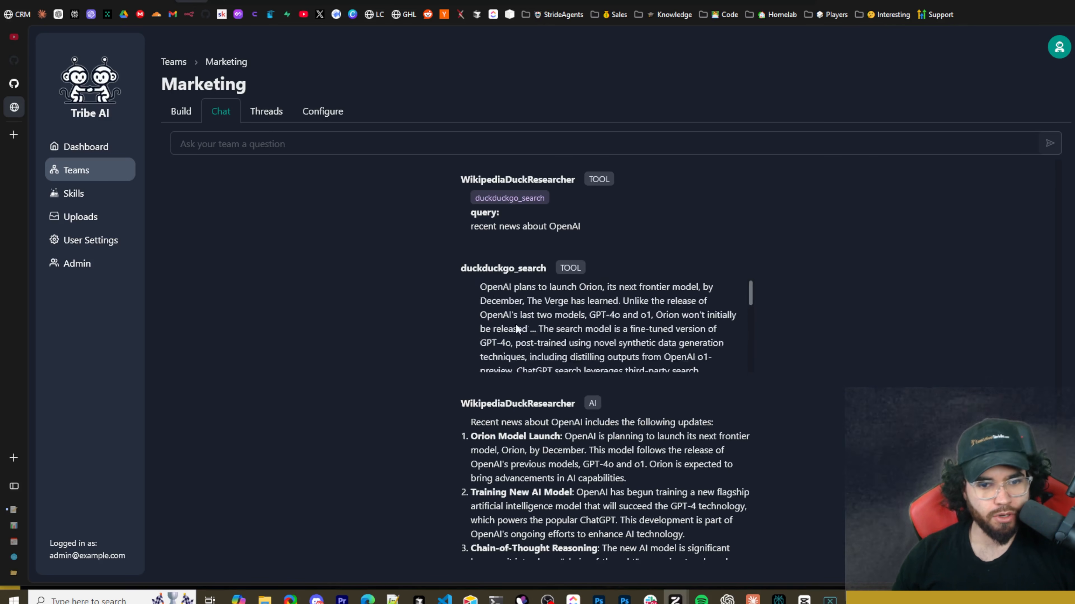
{"action": "scroll", "coordinate": [517, 329], "scroll_direction": "down", "scroll_amount": 3}
{"action": "scroll", "coordinate": [517, 329], "scroll_direction": "up", "scroll_amount": 3}
{"action": "scroll", "coordinate": [487, 342], "scroll_direction": "down", "scroll_amount": 5}
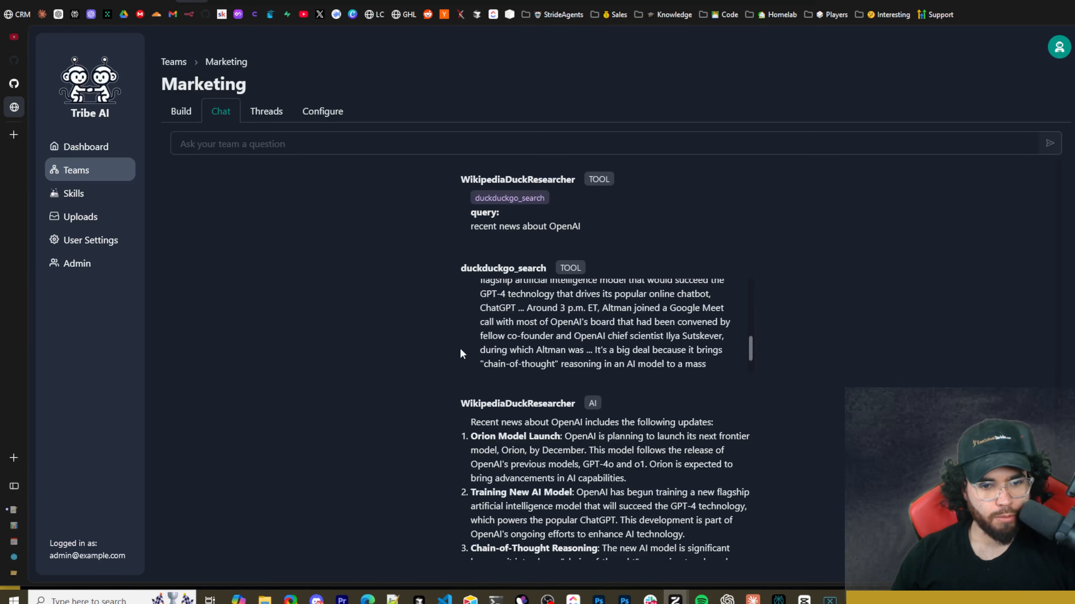
Read WikipediaDuckResearcher's summary of the OpenAI updates and compare it with the team's FinalAnswer.
{"action": "scroll", "coordinate": [461, 349], "scroll_direction": "down", "scroll_amount": 3}
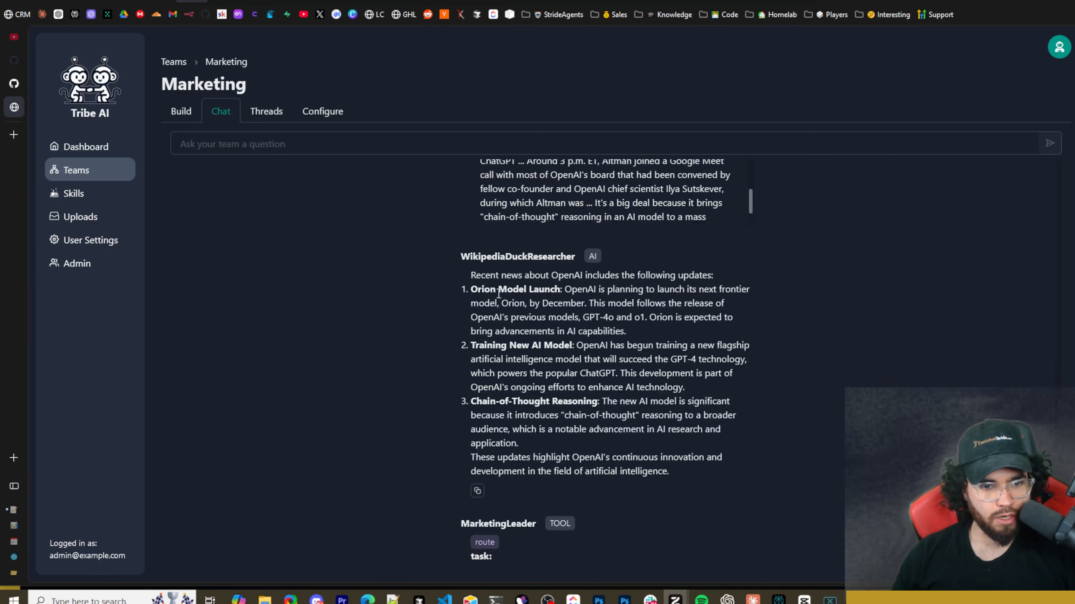
{"action": "left_click_drag", "start_coordinate": [498, 290], "coordinate": [558, 293]}
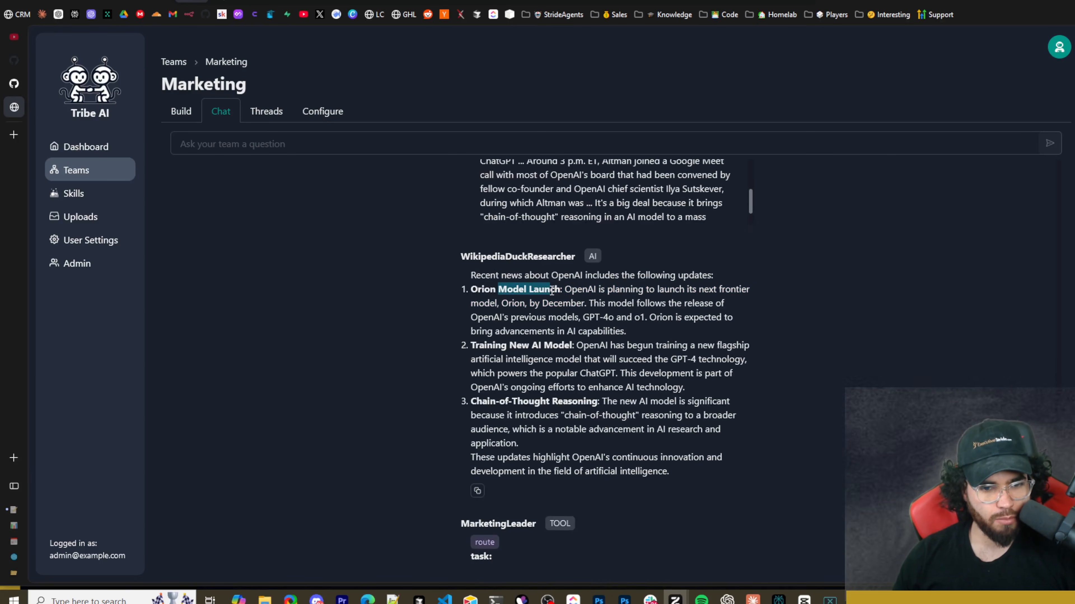
{"action": "left_click_drag", "start_coordinate": [488, 346], "coordinate": [580, 343]}
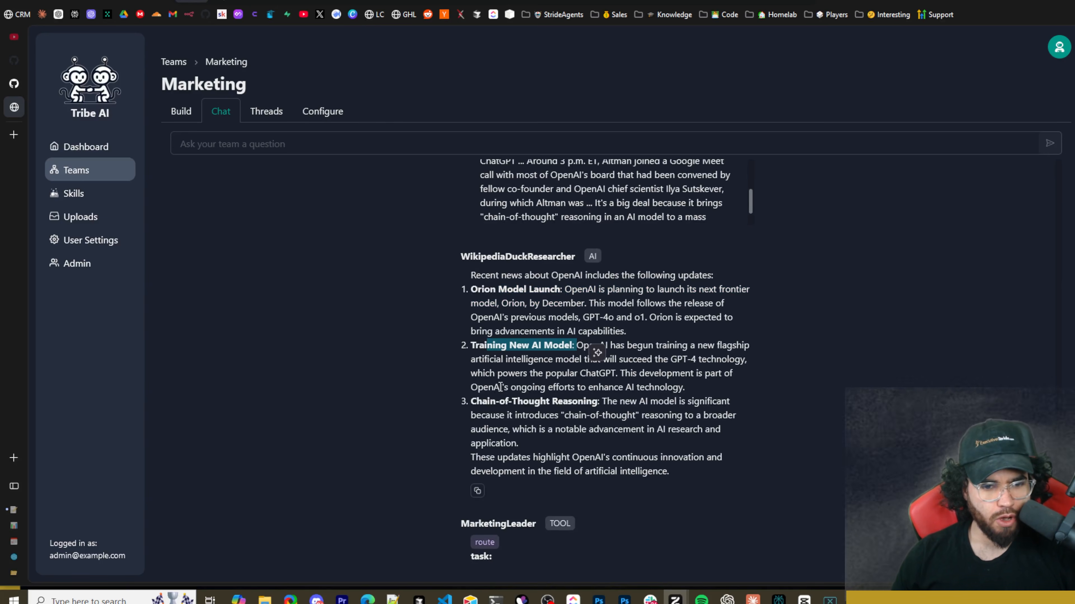
{"action": "scroll", "coordinate": [577, 341], "scroll_direction": "down", "scroll_amount": 3}
{"action": "scroll", "coordinate": [571, 334], "scroll_direction": "down", "scroll_amount": 4}
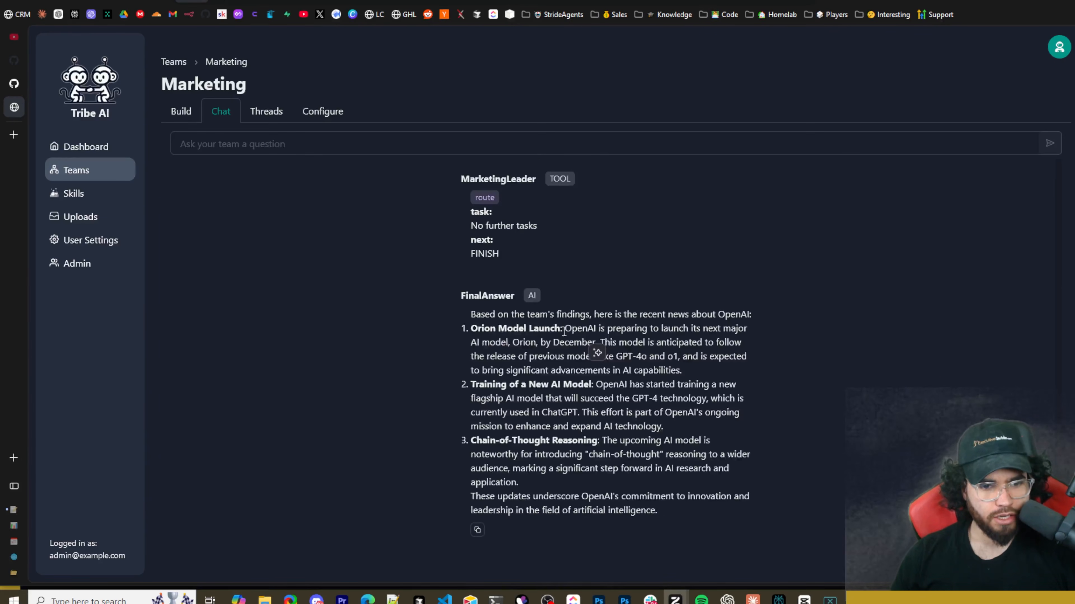
{"action": "left_click", "coordinate": [637, 282]}
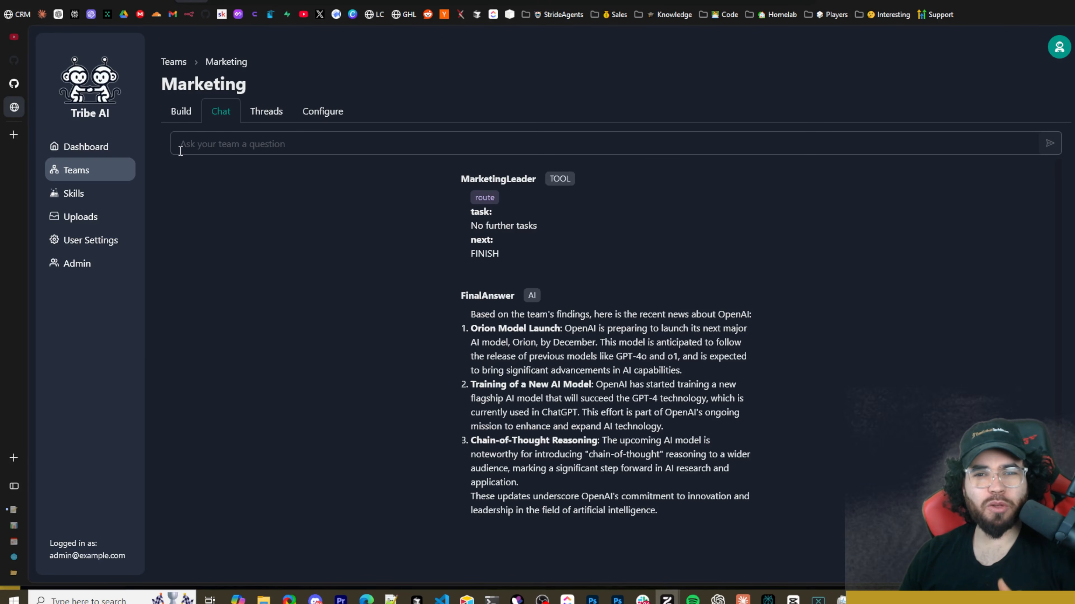
{"action": "mouse_move", "coordinate": [5, 171]}
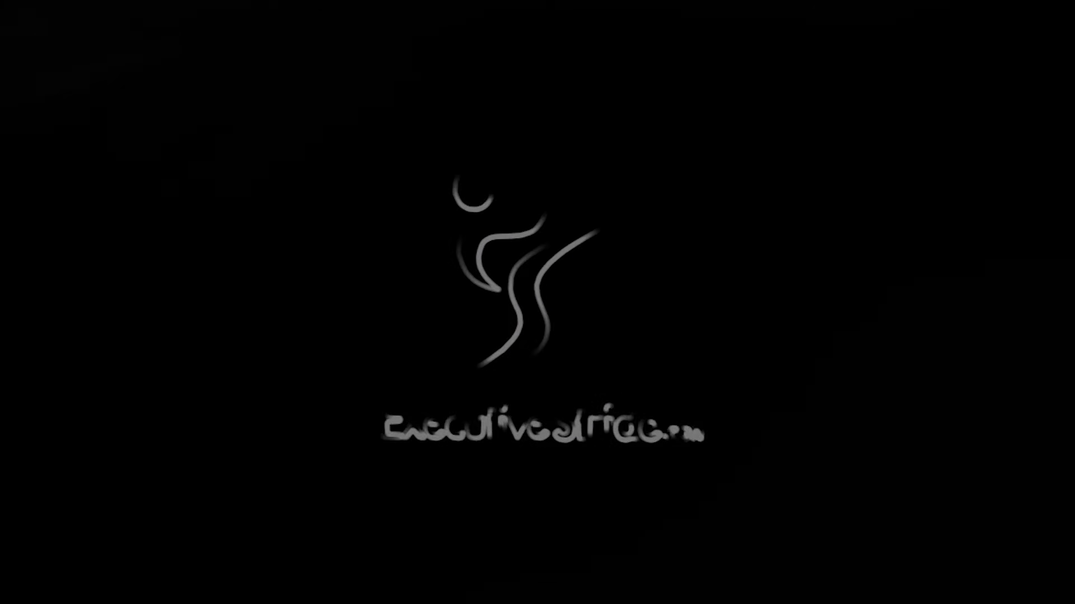